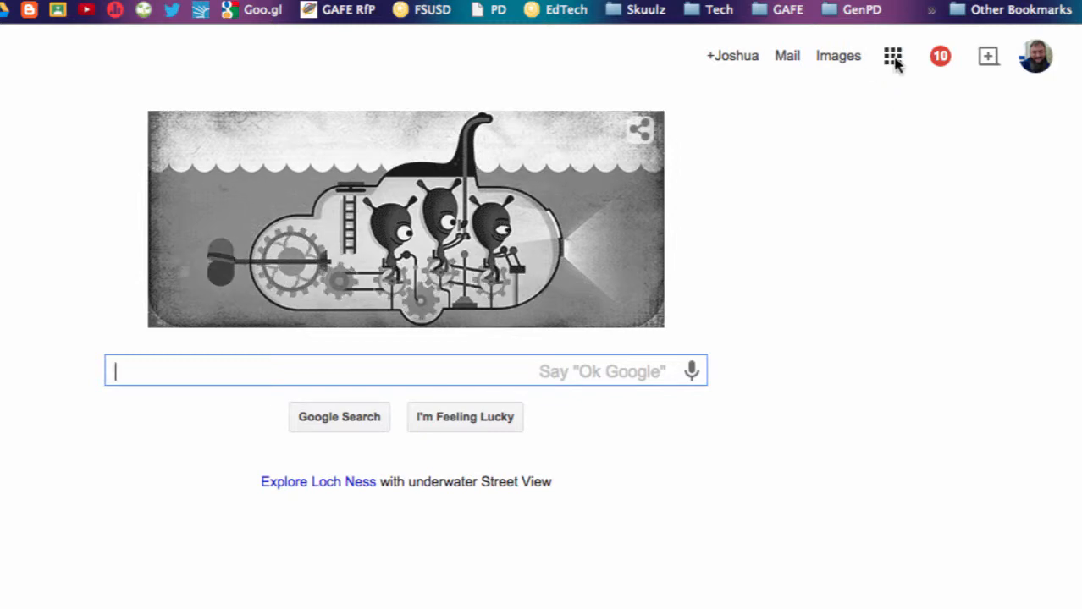
Show the Google apps list on Chrome's Google homepage.
{"action": "left_click", "coordinate": [893, 57]}
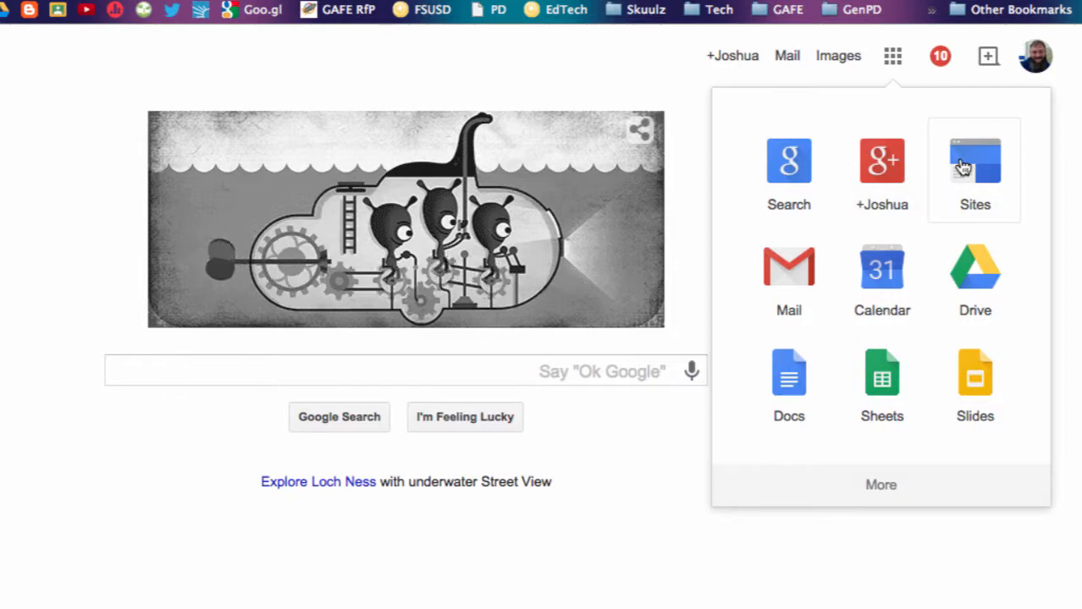
Go to Google Sites, start a new site, and browse the full template gallery.
{"action": "left_click", "coordinate": [962, 166]}
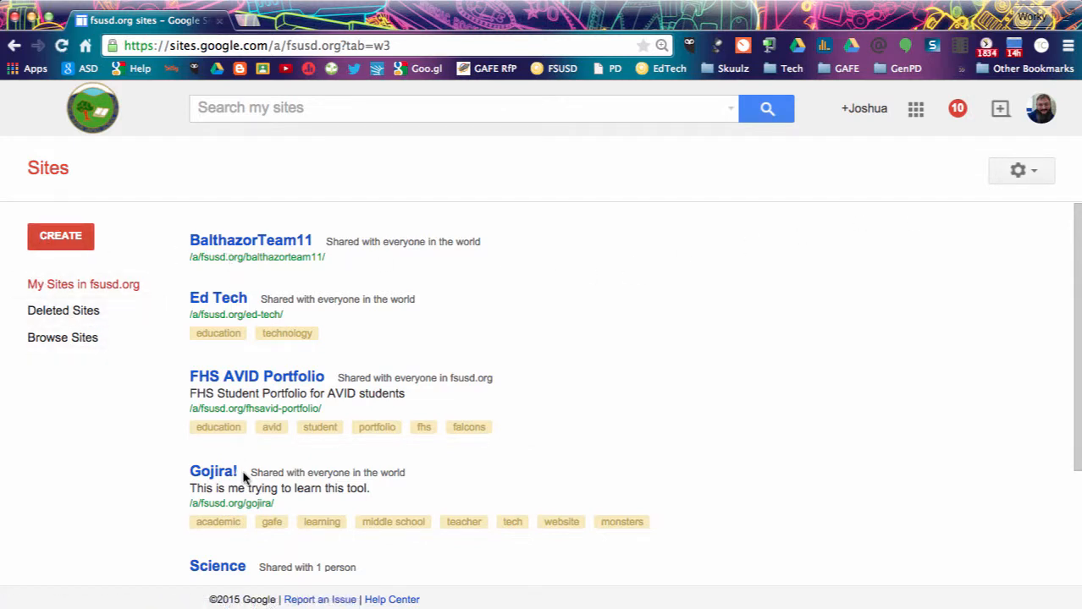
{"action": "left_click", "coordinate": [82, 242]}
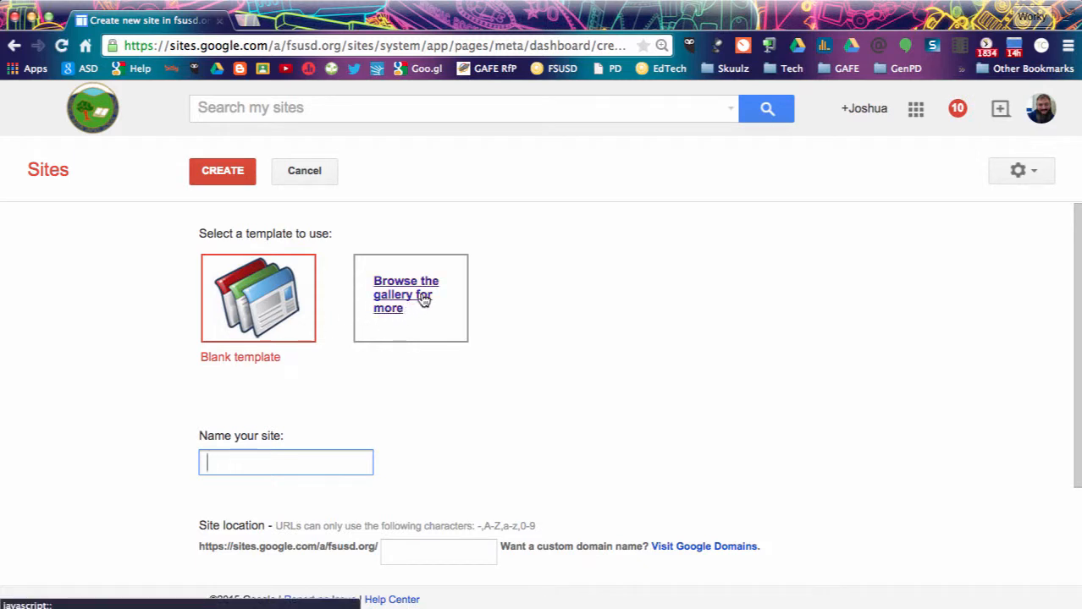
{"action": "left_click", "coordinate": [424, 300]}
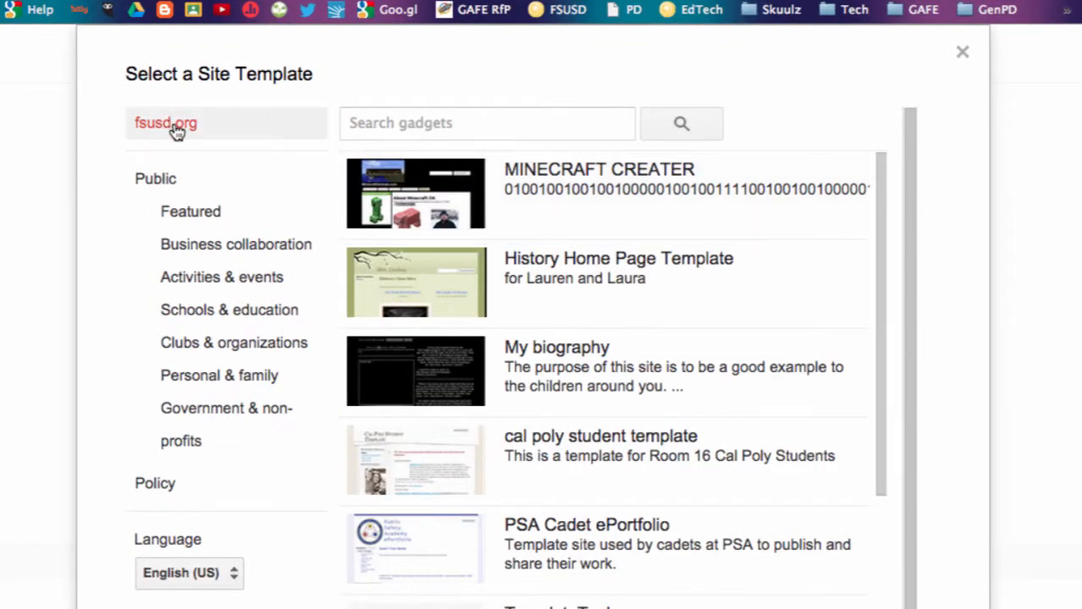
Search the gallery for 'FHS AVID' and select the FHS AVID Portfolio Template.
{"action": "left_click", "coordinate": [399, 126]}
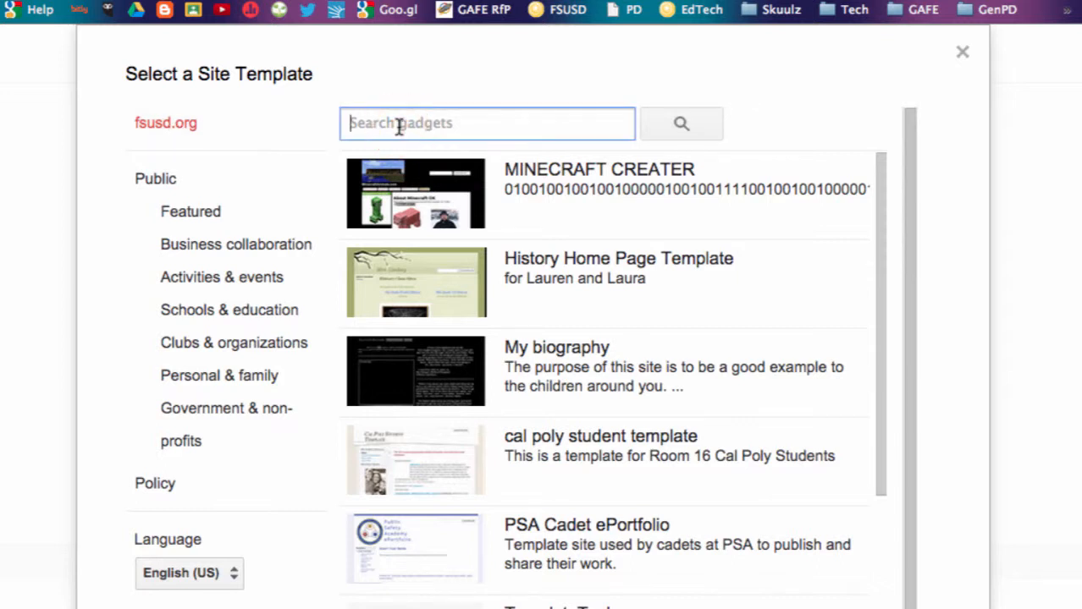
{"action": "type", "text": "FH"}
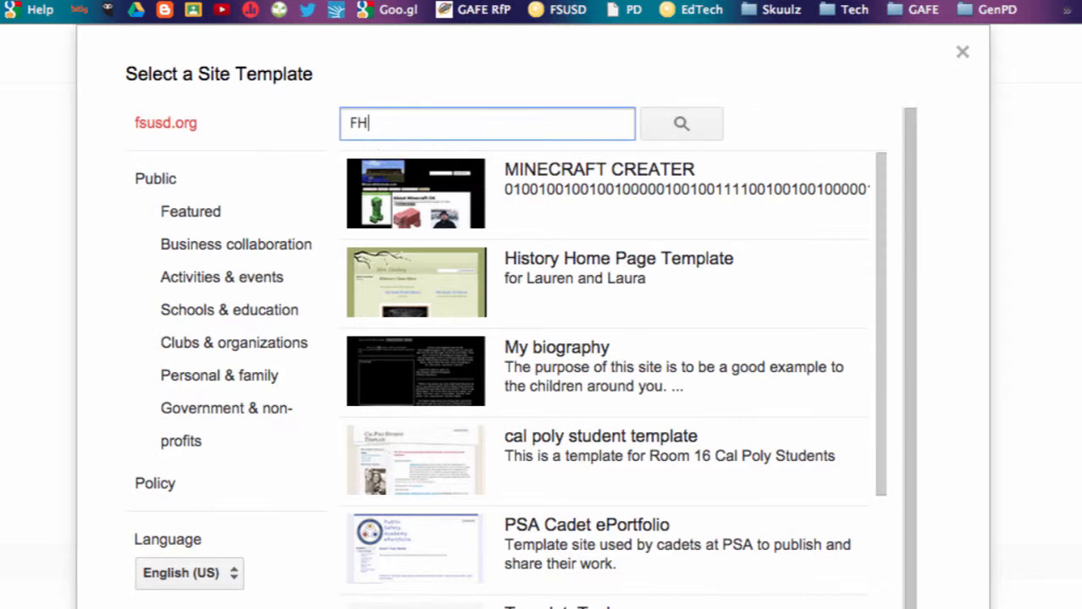
{"action": "type", "text": "S AVID"}
{"action": "key", "text": "Return"}
{"action": "left_click", "coordinate": [403, 189]}
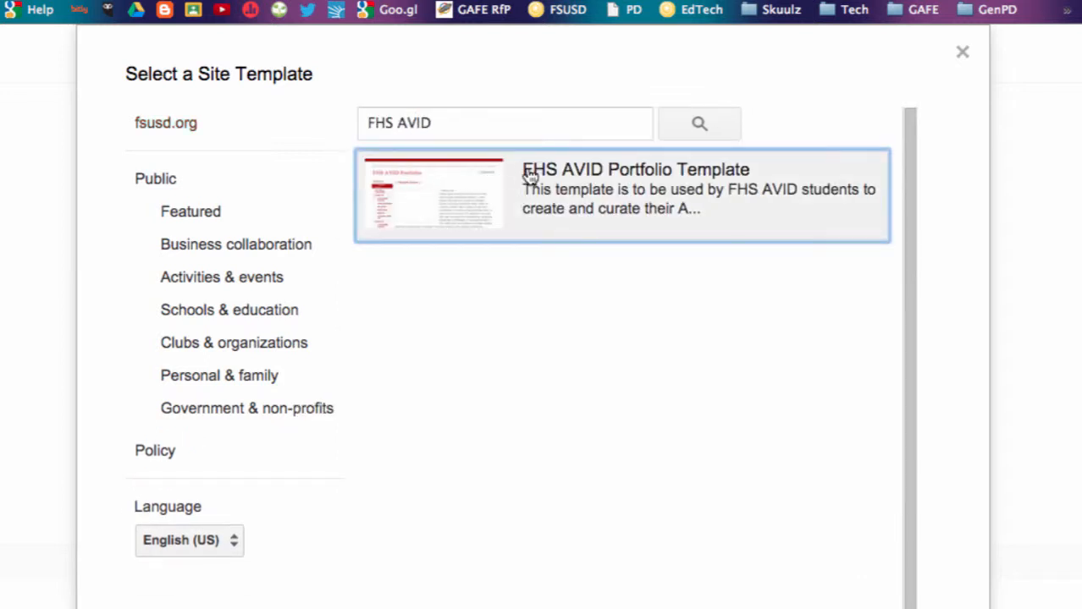
{"action": "left_click", "coordinate": [578, 184]}
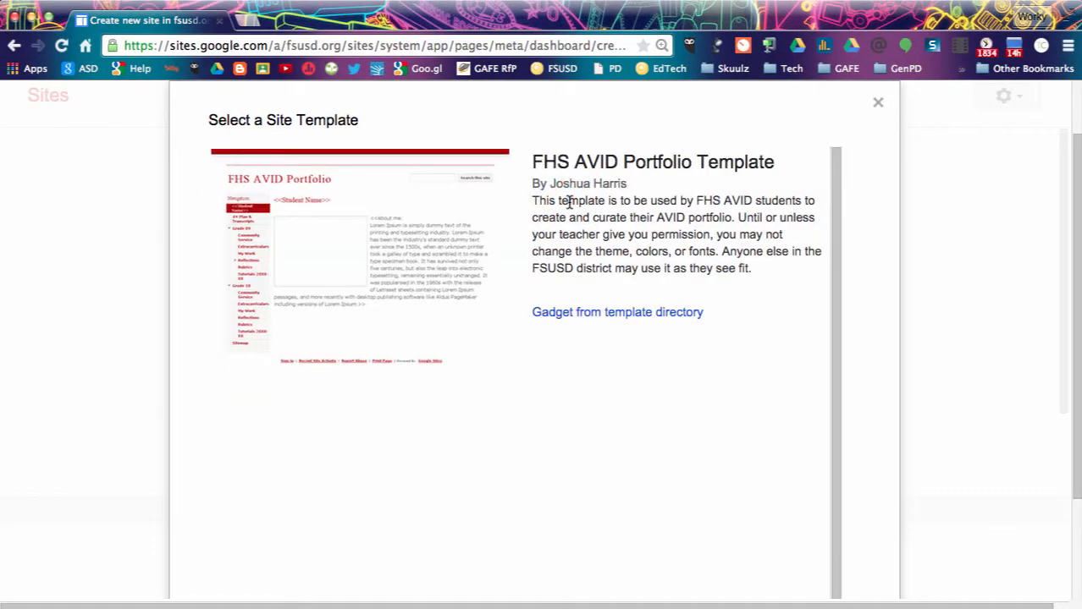
{"action": "scroll", "coordinate": [568, 217], "scroll_direction": "down", "scroll_amount": 3}
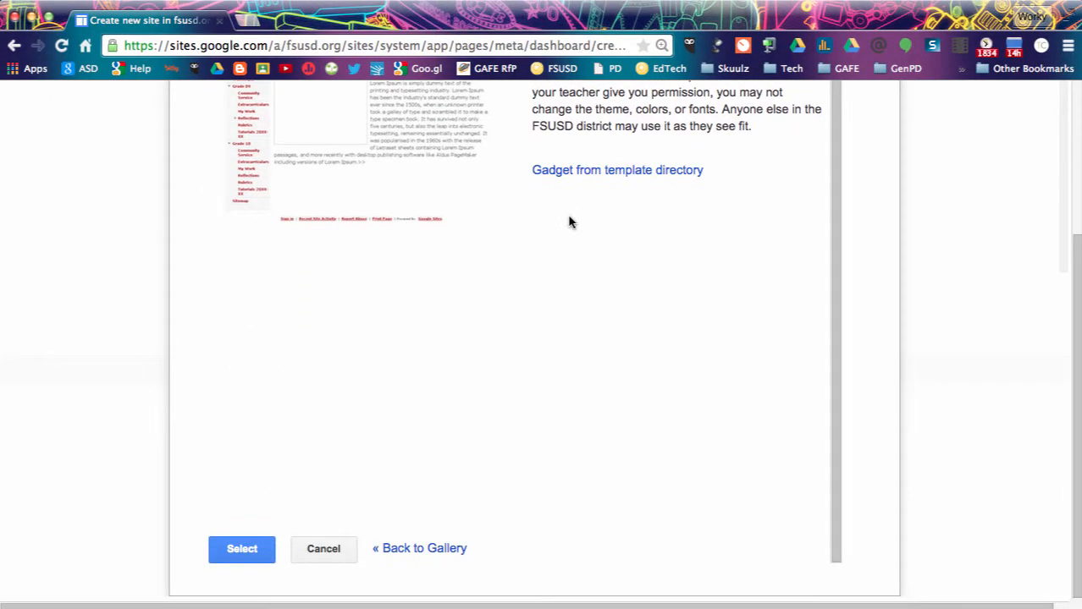
{"action": "scroll", "coordinate": [569, 222], "scroll_direction": "up", "scroll_amount": 2}
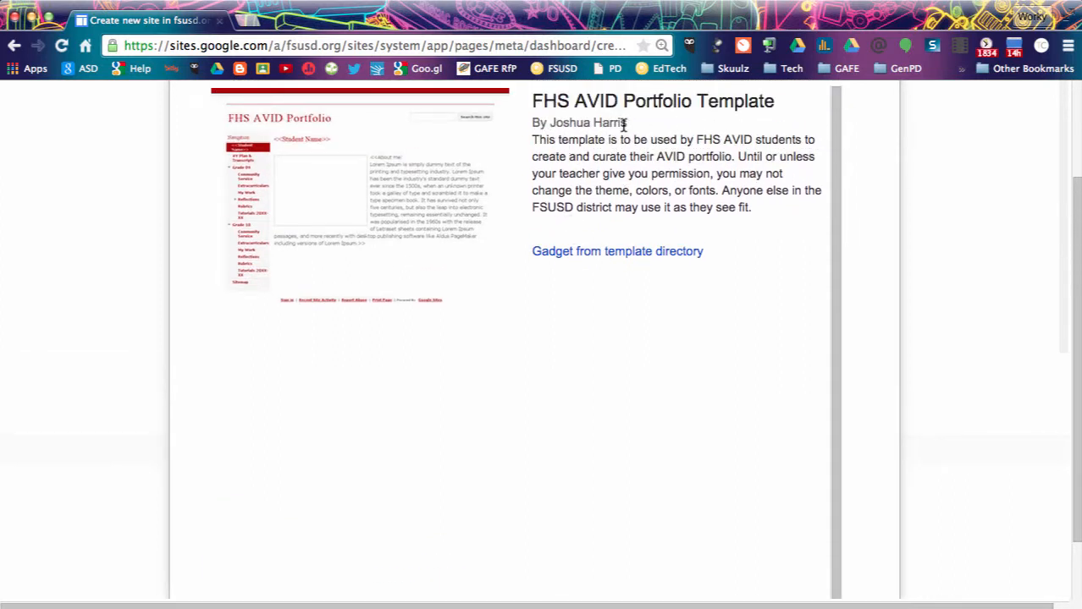
{"action": "scroll", "coordinate": [449, 441], "scroll_direction": "down", "scroll_amount": 2}
{"action": "left_click", "coordinate": [229, 546]}
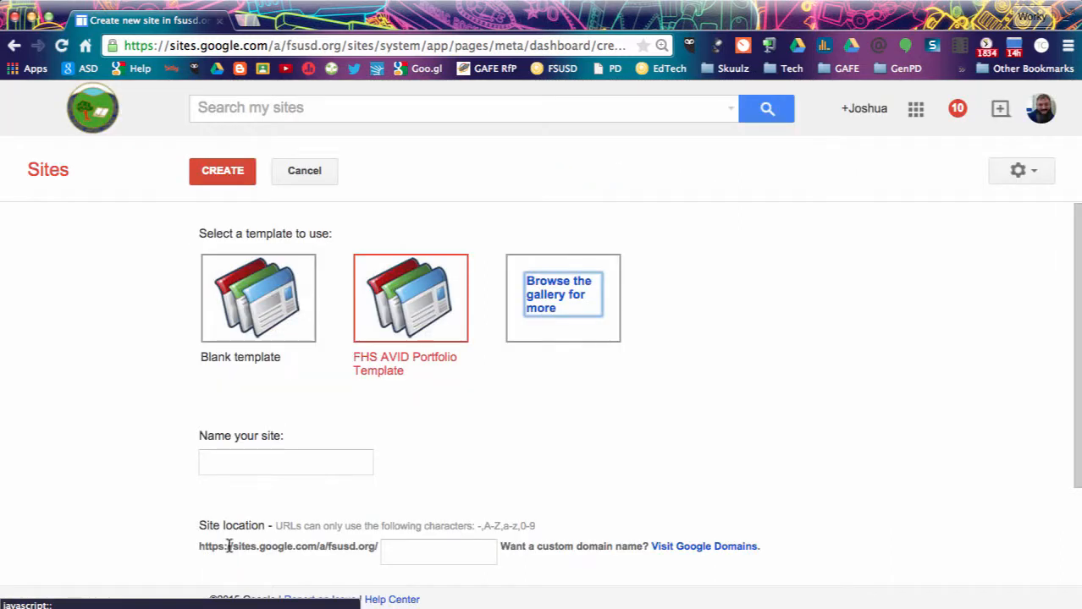
{"action": "scroll", "coordinate": [229, 546], "scroll_direction": "down", "scroll_amount": 2}
Replace the example site name with the student's full name plus 'AVID Portfolio 1990'.
{"action": "left_click", "coordinate": [244, 409]}
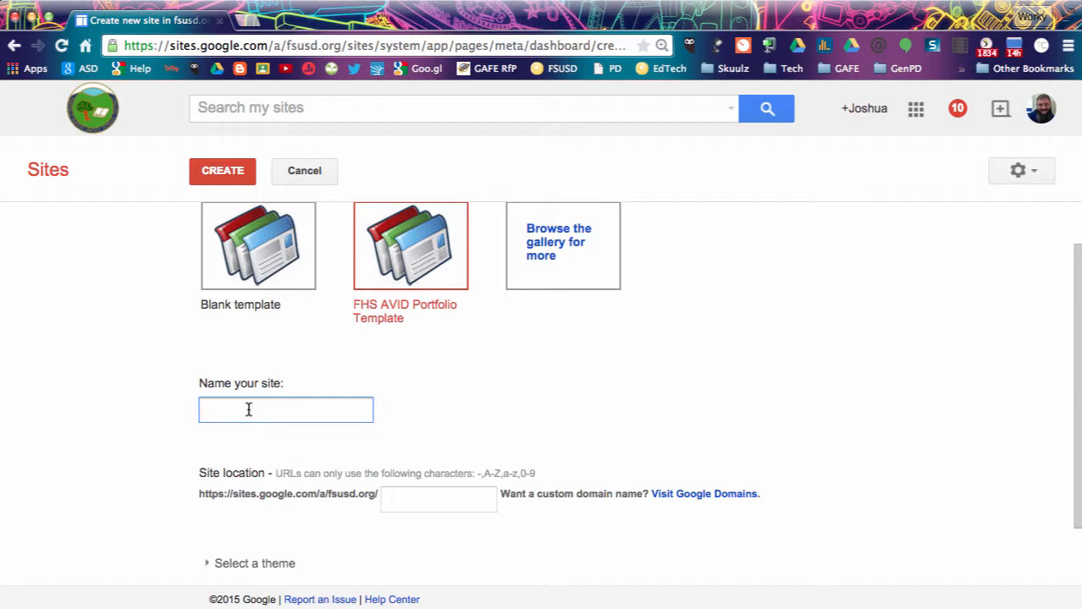
{"action": "type", "text": "fi"}
{"action": "key", "text": "BackSpace"}
{"action": "key", "text": "BackSpace"}
{"action": "type", "text": "First Last"}
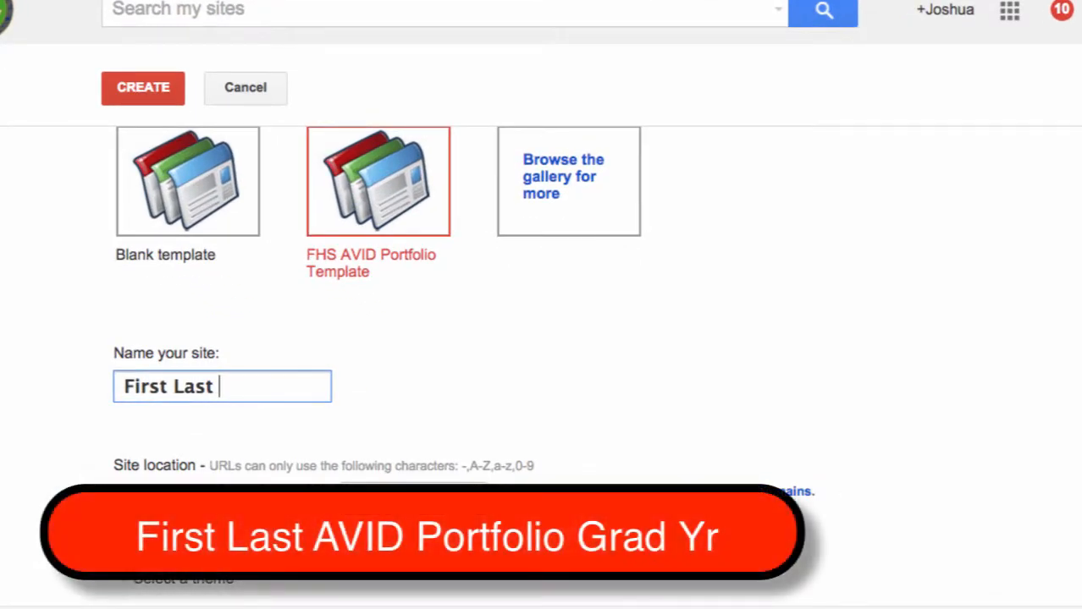
{"action": "type", "text": " AVID P"}
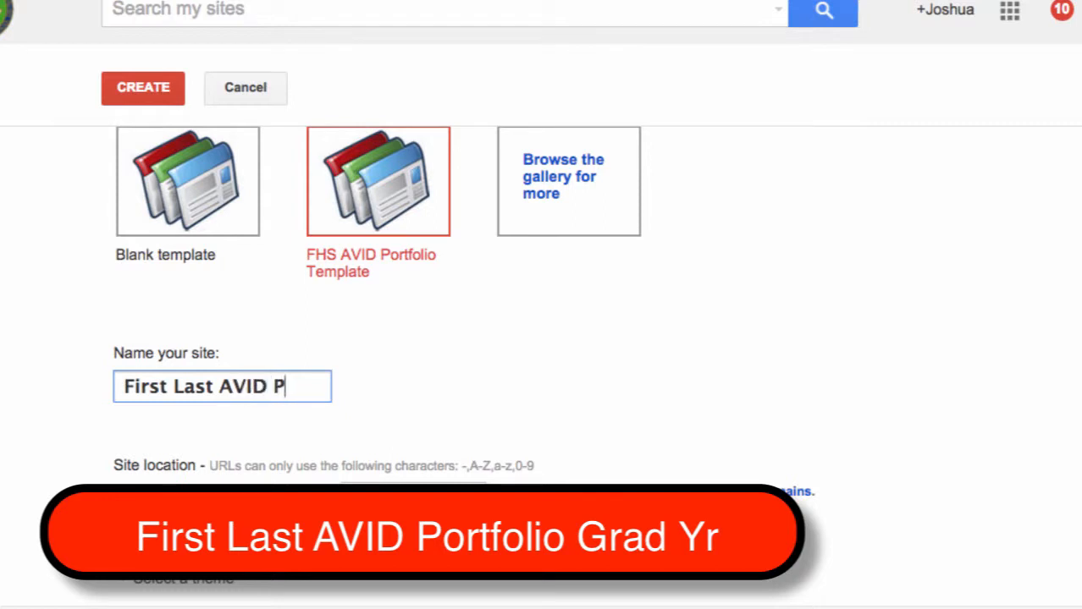
{"action": "type", "text": "ortfol"}
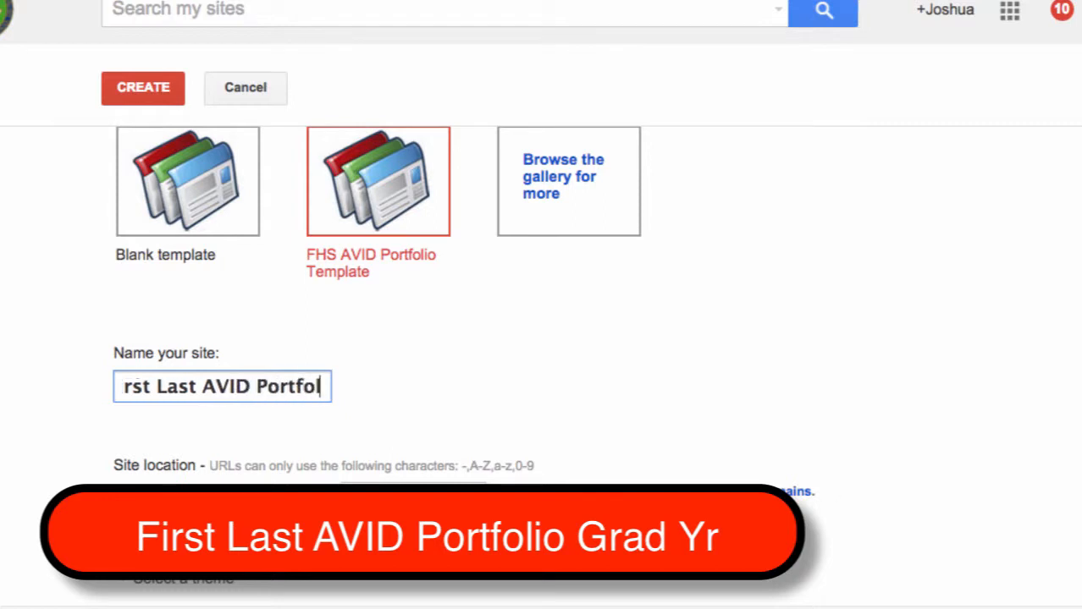
{"action": "type", "text": "io G"}
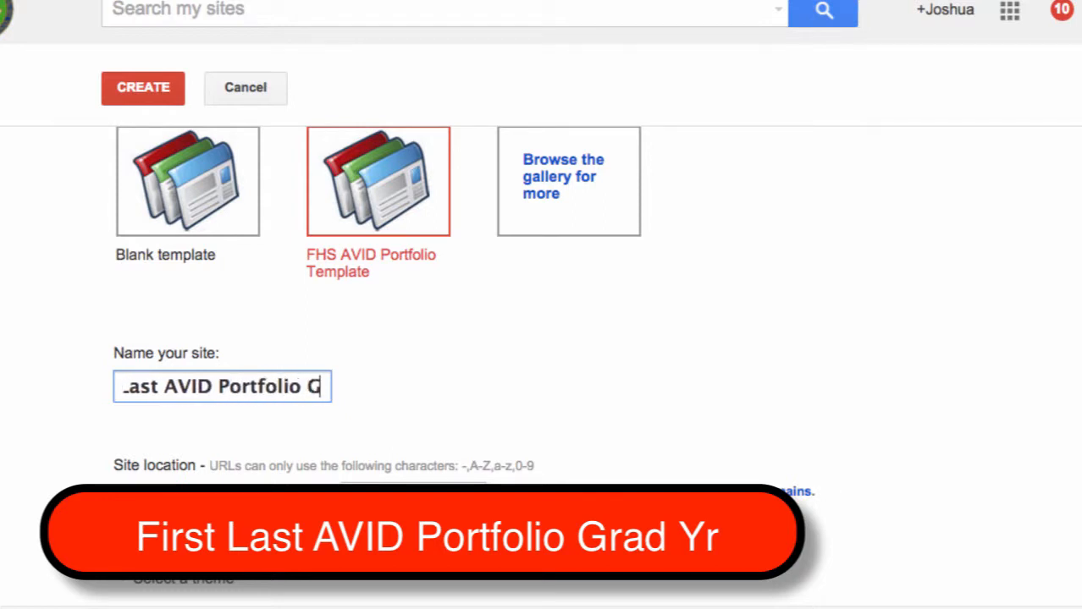
{"action": "type", "text": "rad Yr"}
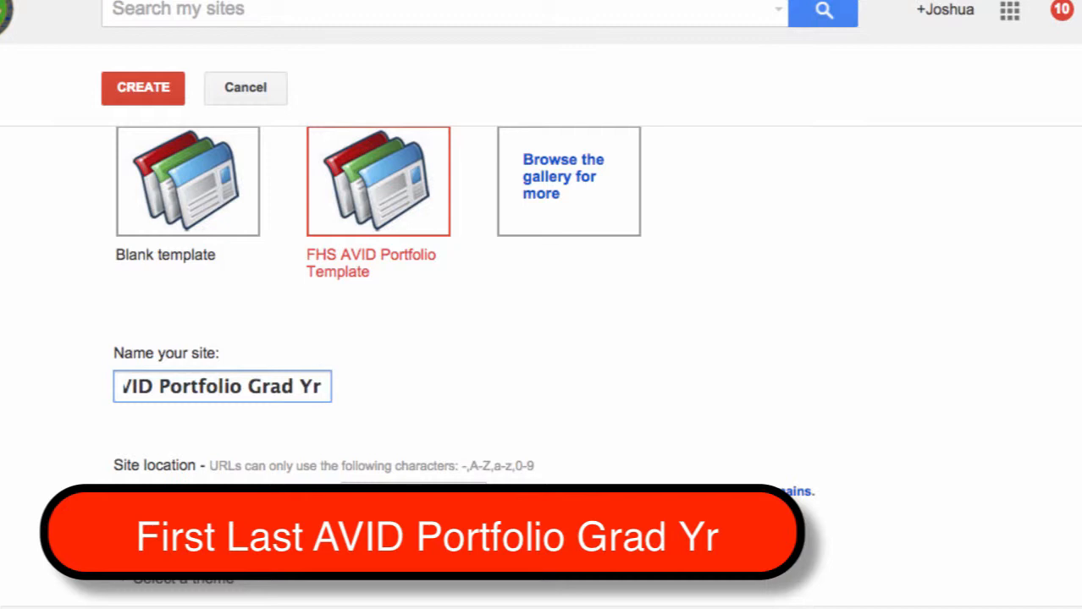
{"action": "key", "text": "BackSpace"}
{"action": "key", "text": "BackSpace"}
{"action": "key", "text": "BackSpace"}
{"action": "key", "text": "BackSpace"}
{"action": "key", "text": "BackSpace"}
{"action": "key", "text": "BackSpace"}
{"action": "key", "text": "BackSpace"}
{"action": "key", "text": "BackSpace"}
{"action": "key", "text": "BackSpace"}
{"action": "key", "text": "BackSpace"}
{"action": "key", "text": "BackSpace"}
{"action": "key", "text": "BackSpace"}
{"action": "key", "text": "BackSpace"}
{"action": "key", "text": "BackSpace"}
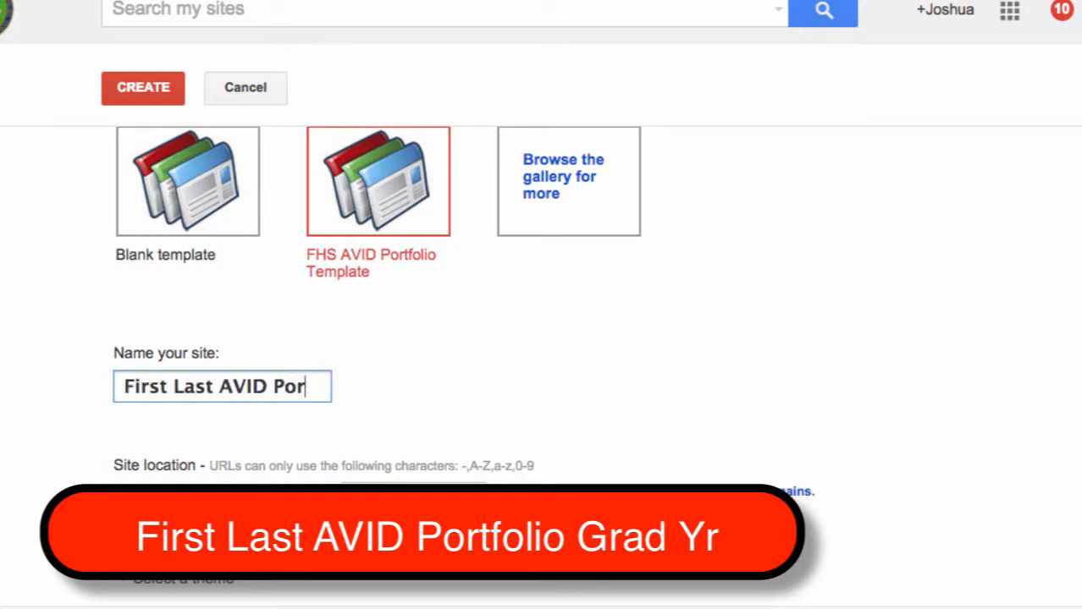
{"action": "key", "text": "BackSpace"}
{"action": "key", "text": "BackSpace"}
{"action": "key", "text": "BackSpace"}
{"action": "key", "text": "BackSpace"}
{"action": "key", "text": "BackSpace"}
{"action": "key", "text": "BackSpace"}
{"action": "key", "text": "BackSpace"}
{"action": "key", "text": "BackSpace"}
{"action": "key", "text": "BackSpace"}
{"action": "key", "text": "BackSpace"}
{"action": "key", "text": "BackSpace"}
{"action": "key", "text": "BackSpace"}
{"action": "key", "text": "BackSpace"}
{"action": "key", "text": "BackSpace"}
{"action": "key", "text": "BackSpace"}
{"action": "key", "text": "BackSpace"}
{"action": "key", "text": "BackSpace"}
{"action": "key", "text": "BackSpace"}
{"action": "key", "text": "BackSpace"}
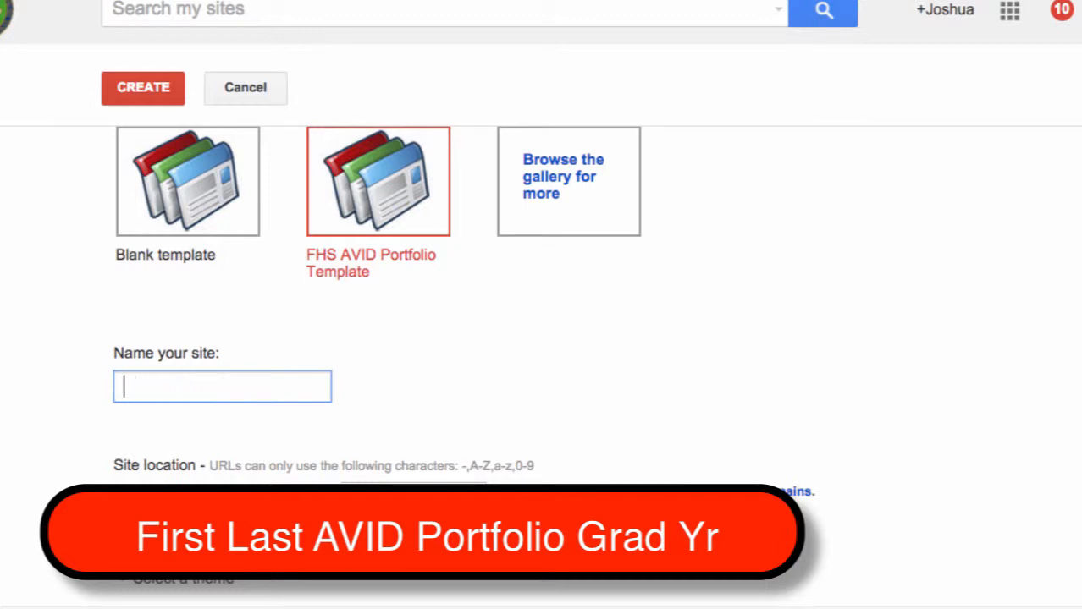
{"action": "type", "text": "JOsh"}
{"action": "key", "text": "BackSpace"}
{"action": "key", "text": "BackSpace"}
{"action": "key", "text": "BackSpace"}
{"action": "key", "text": "BackSpace"}
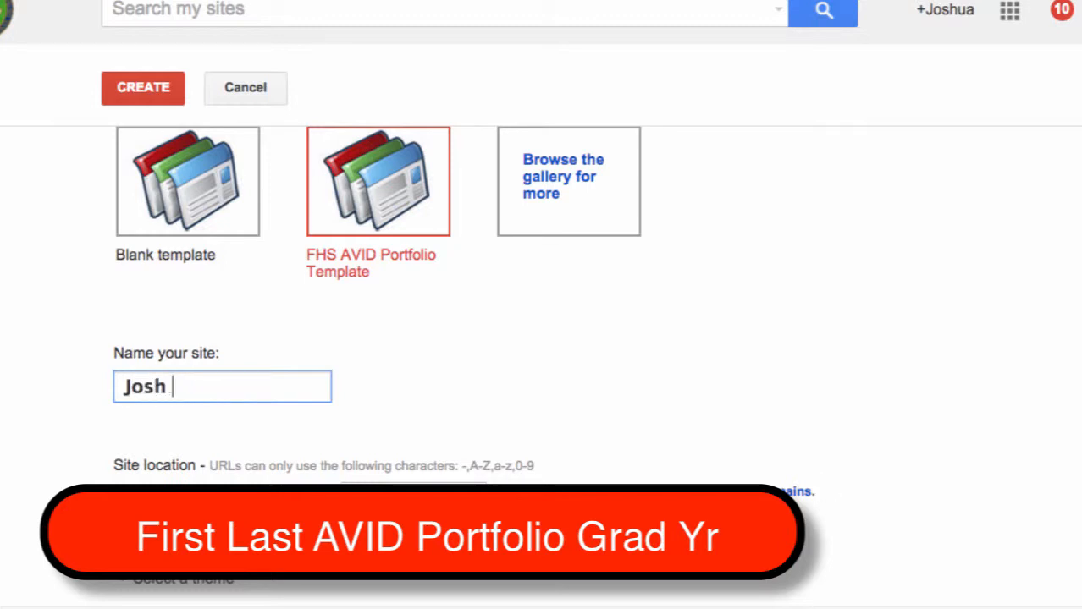
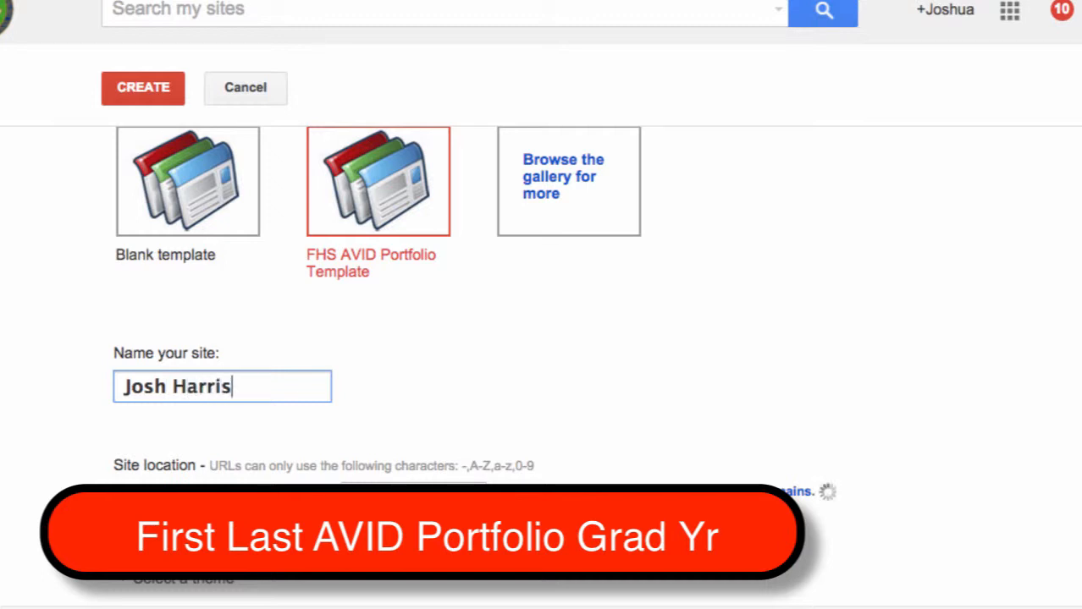
{"action": "type", "text": "AVID "}
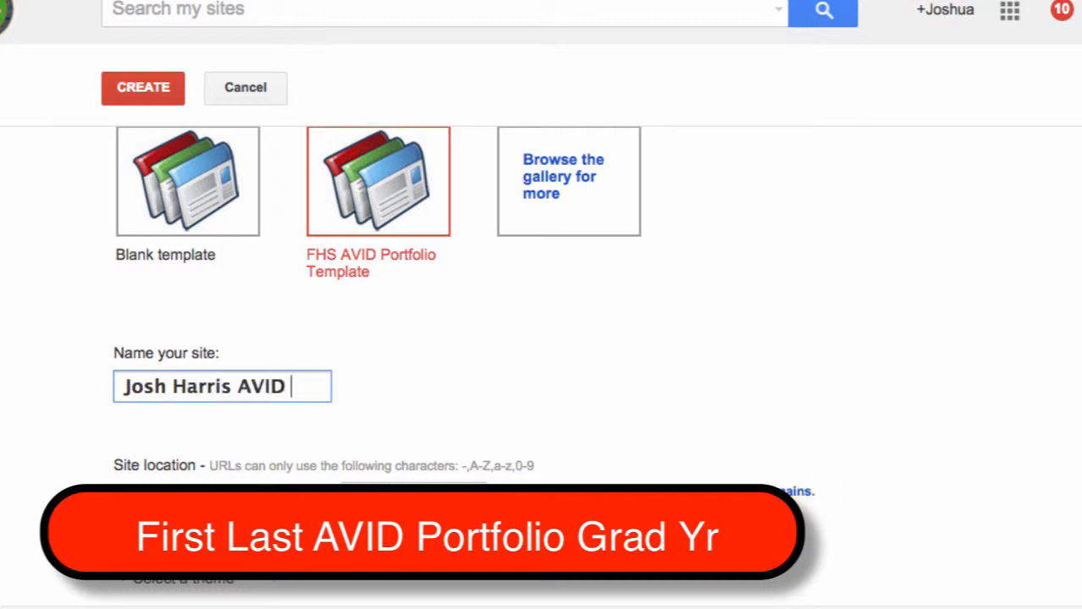
{"action": "type", "text": "Por"}
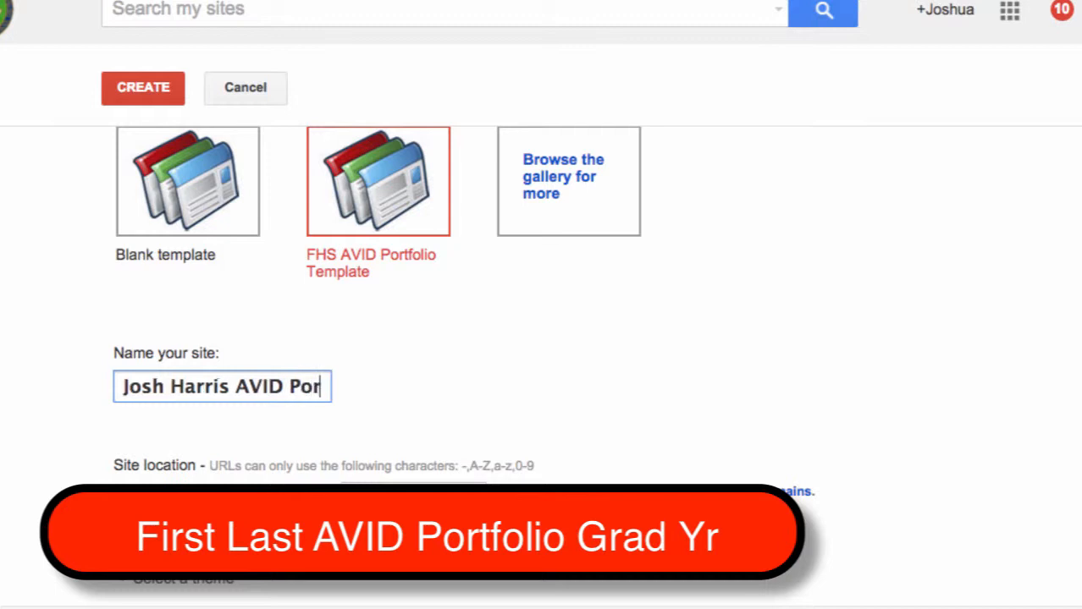
{"action": "type", "text": "tfolio "}
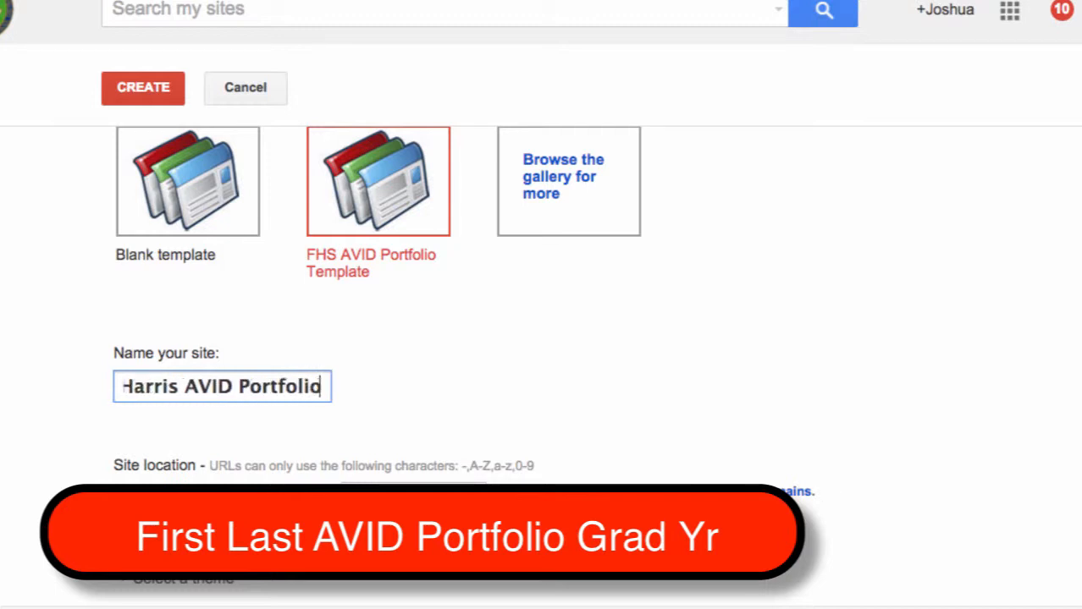
{"action": "type", "text": "1990"}
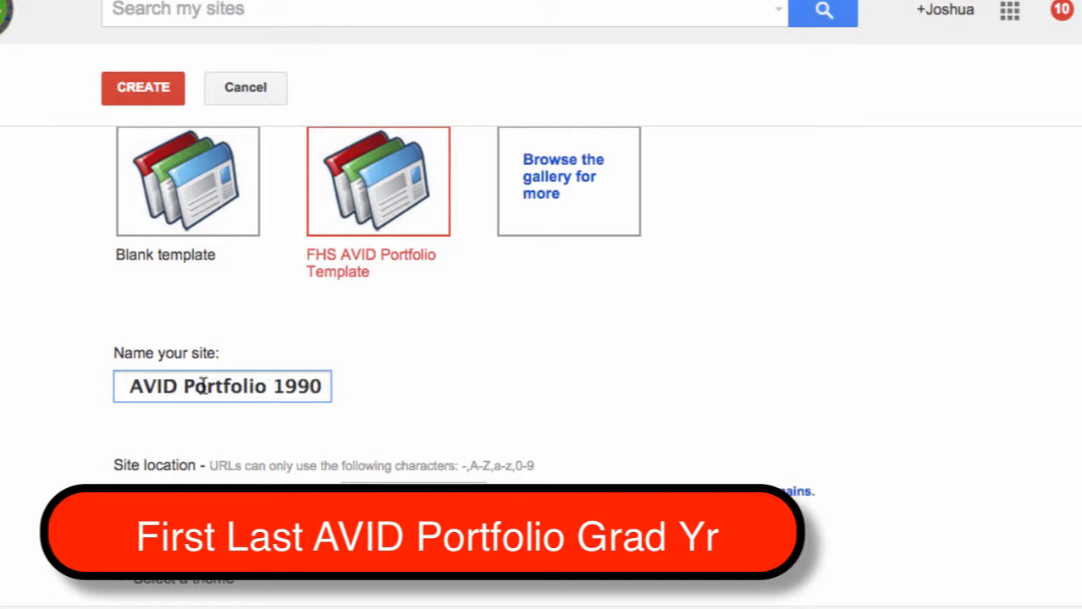
{"action": "scroll", "coordinate": [364, 396], "scroll_direction": "down", "scroll_amount": 2}
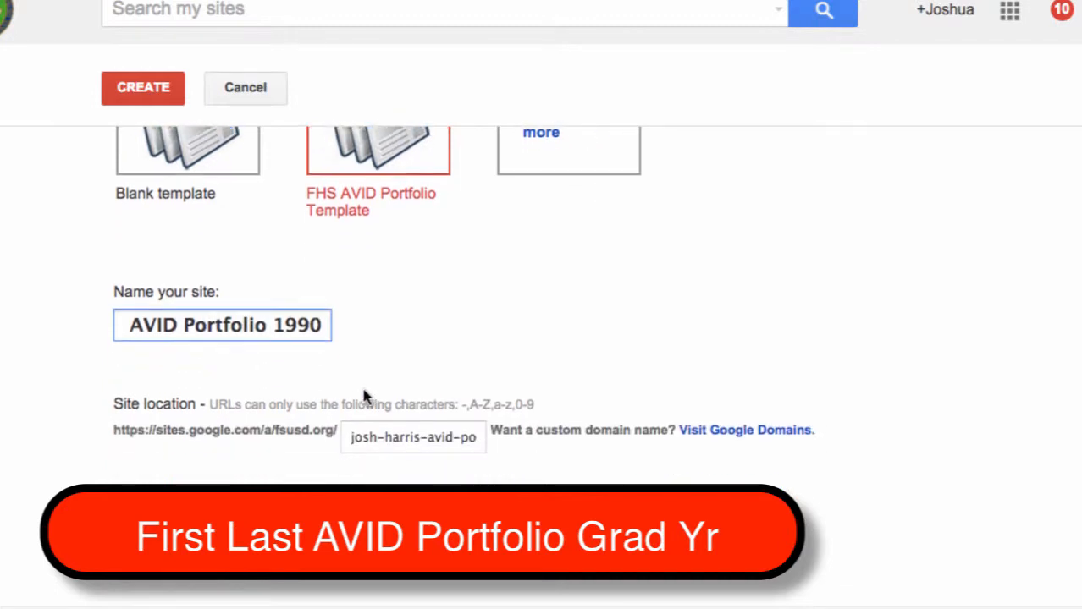
{"action": "scroll", "coordinate": [364, 391], "scroll_direction": "up", "scroll_amount": 3}
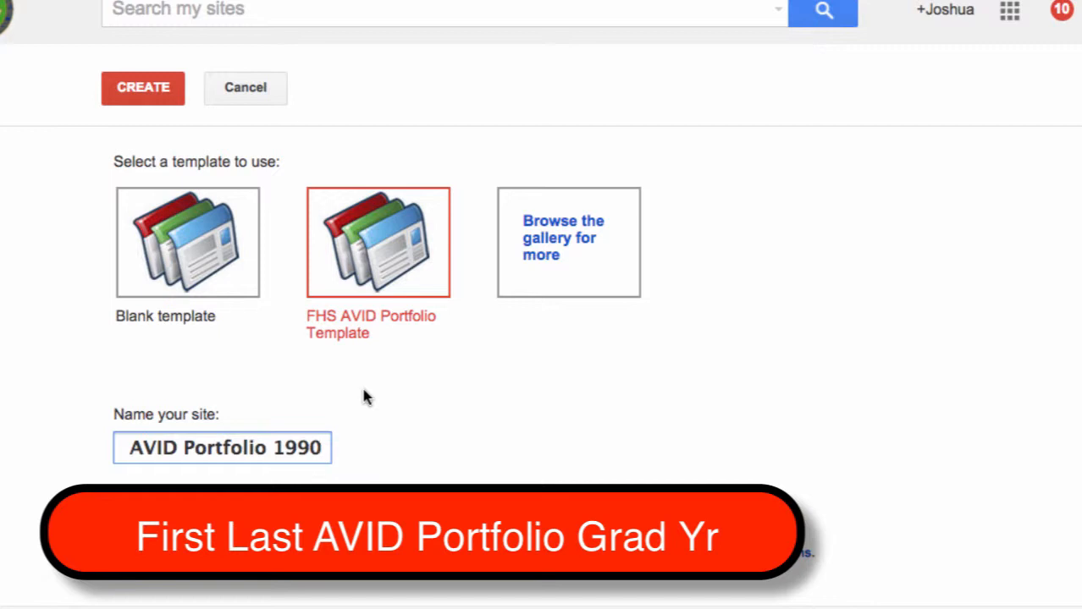
{"action": "left_click", "coordinate": [149, 102]}
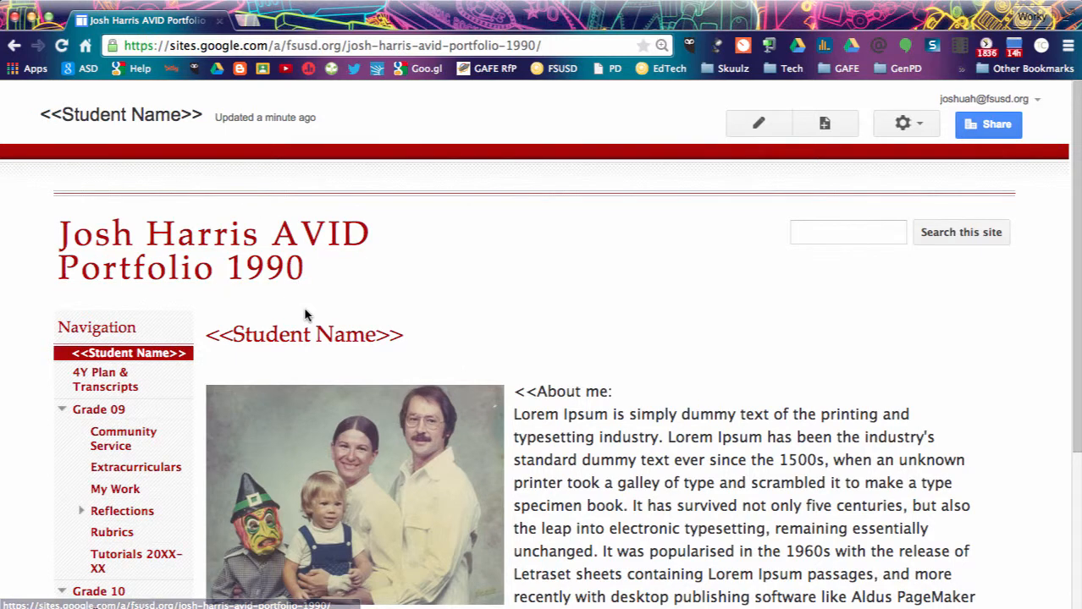
{"action": "scroll", "coordinate": [239, 330], "scroll_direction": "down", "scroll_amount": 1}
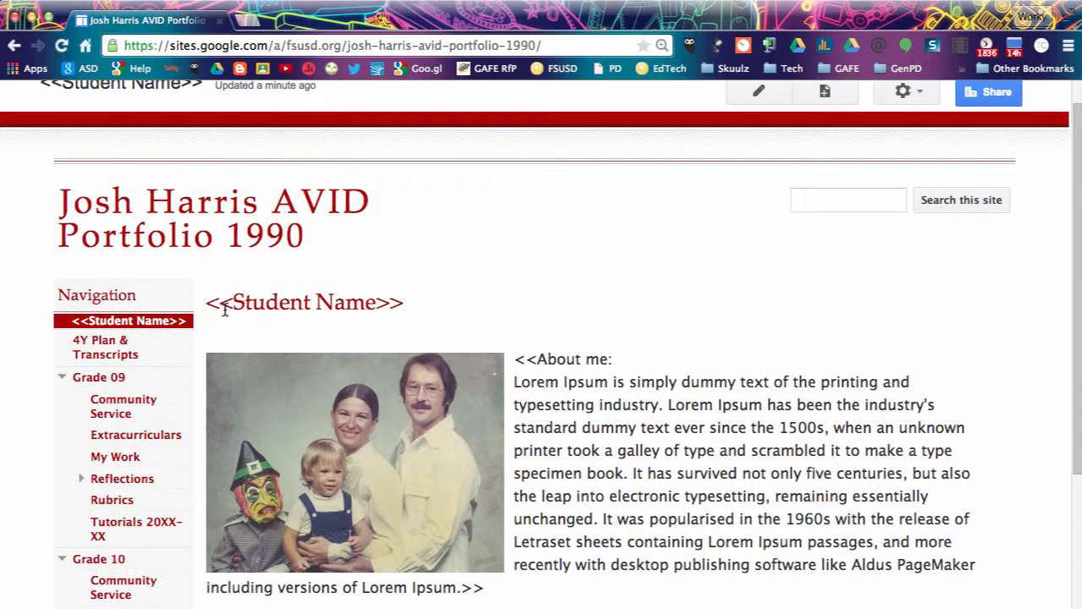
{"action": "left_click", "coordinate": [402, 305]}
{"action": "left_click", "coordinate": [537, 374]}
{"action": "scroll", "coordinate": [538, 376], "scroll_direction": "down", "scroll_amount": 2}
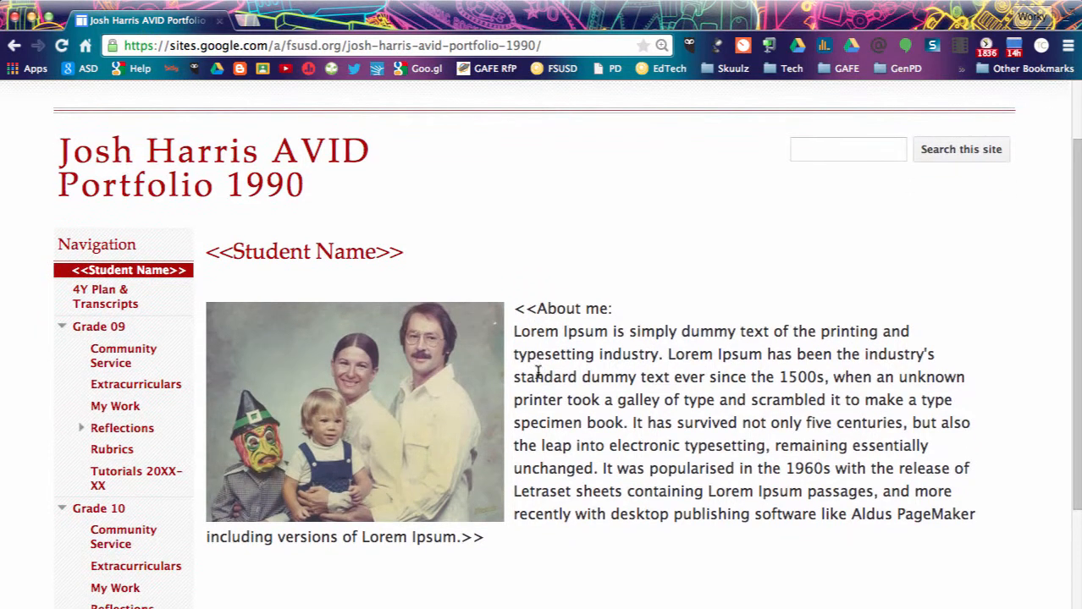
{"action": "scroll", "coordinate": [537, 372], "scroll_direction": "up", "scroll_amount": 1}
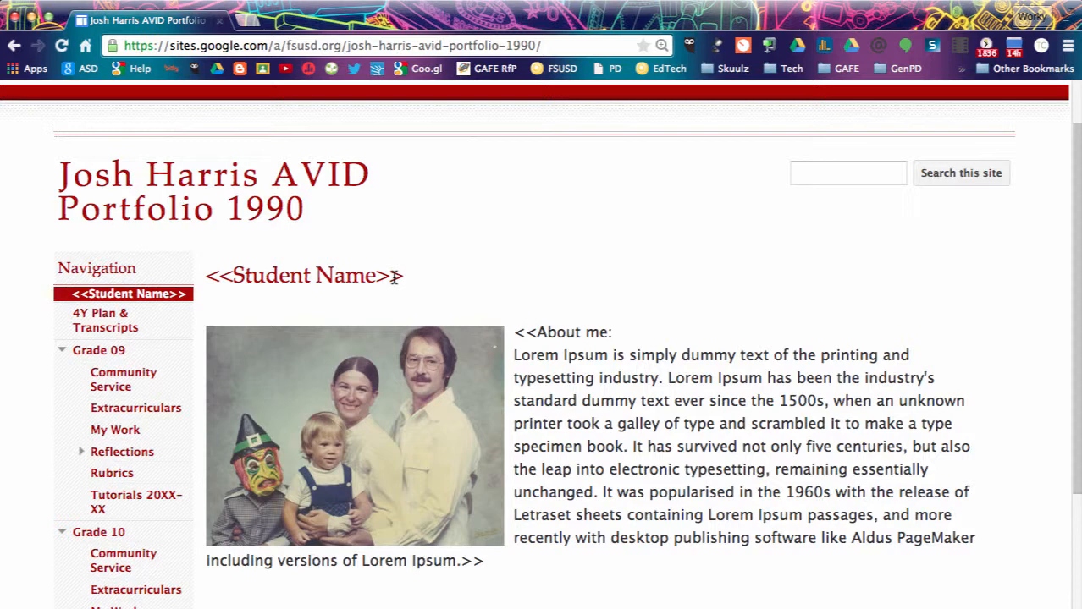
{"action": "scroll", "coordinate": [393, 281], "scroll_direction": "up", "scroll_amount": 2}
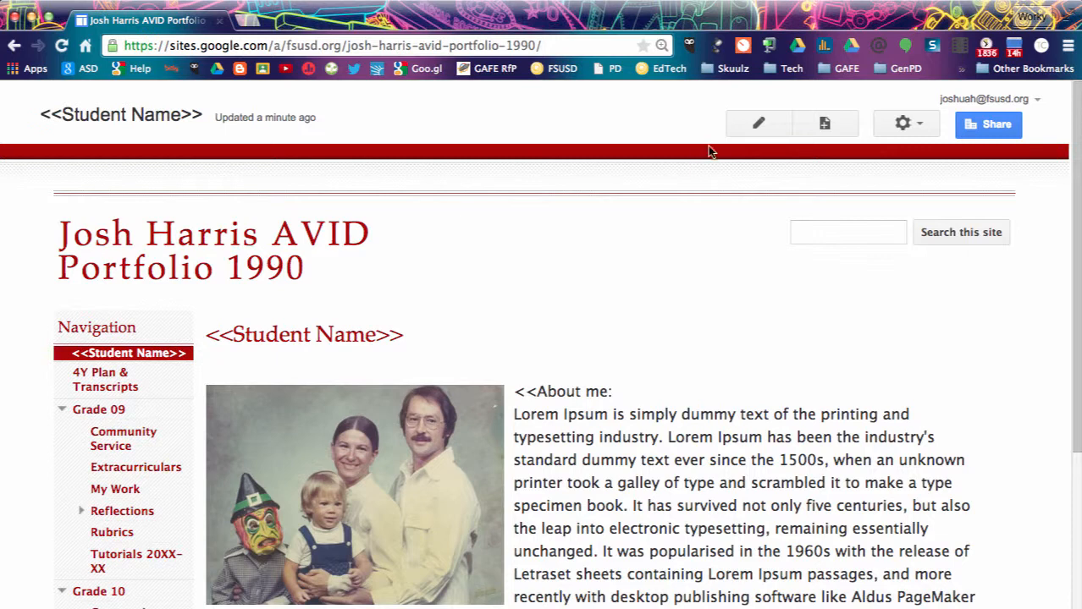
Replace the <<Student Name>> home page title with the student's name and save.
{"action": "left_click", "coordinate": [755, 127]}
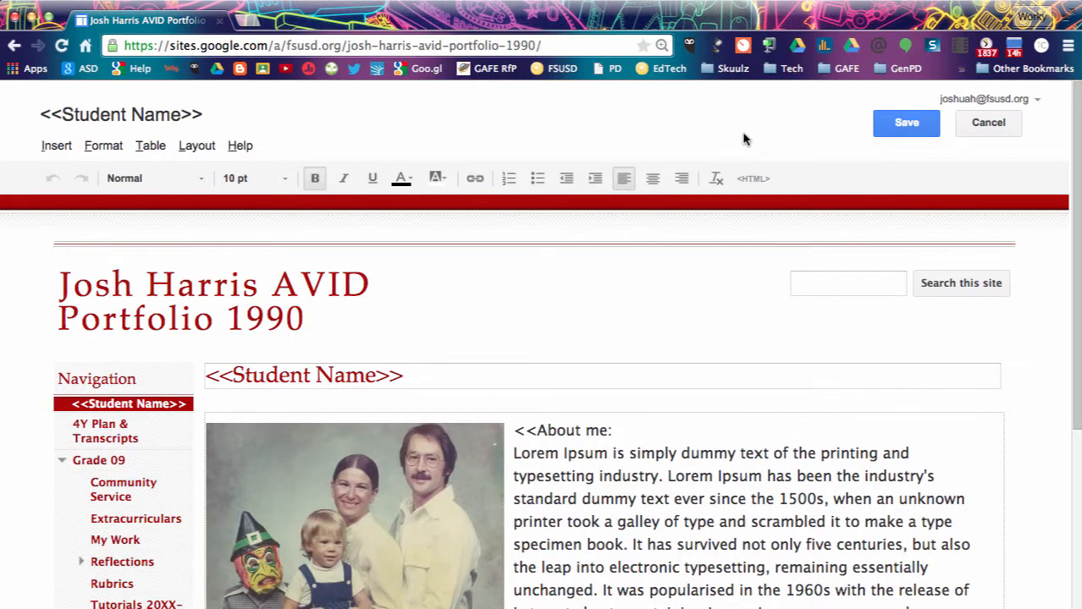
{"action": "scroll", "coordinate": [454, 317], "scroll_direction": "down", "scroll_amount": 2}
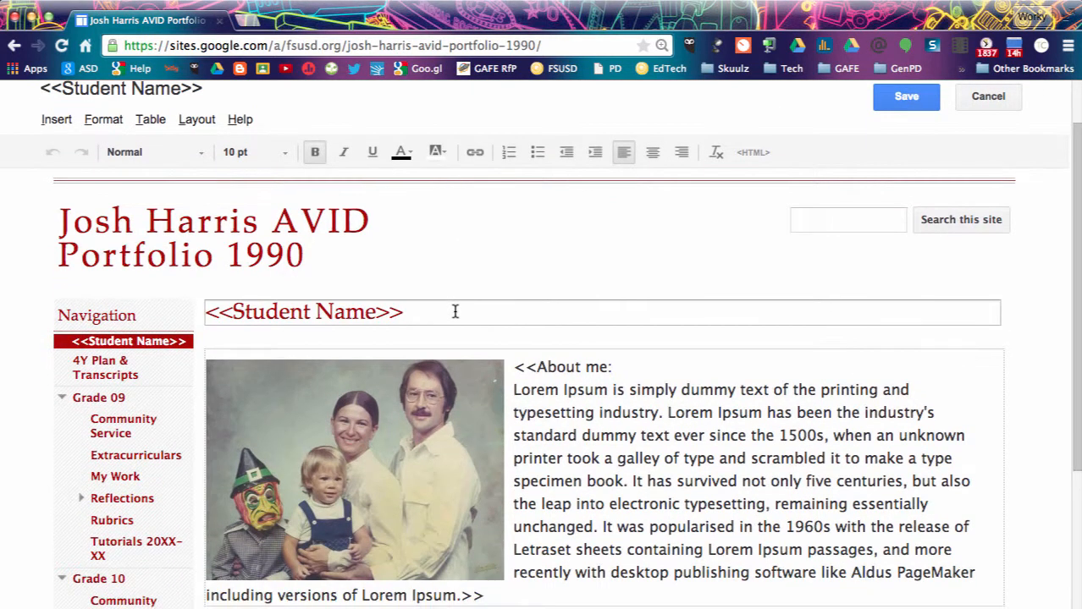
{"action": "left_click", "coordinate": [413, 308]}
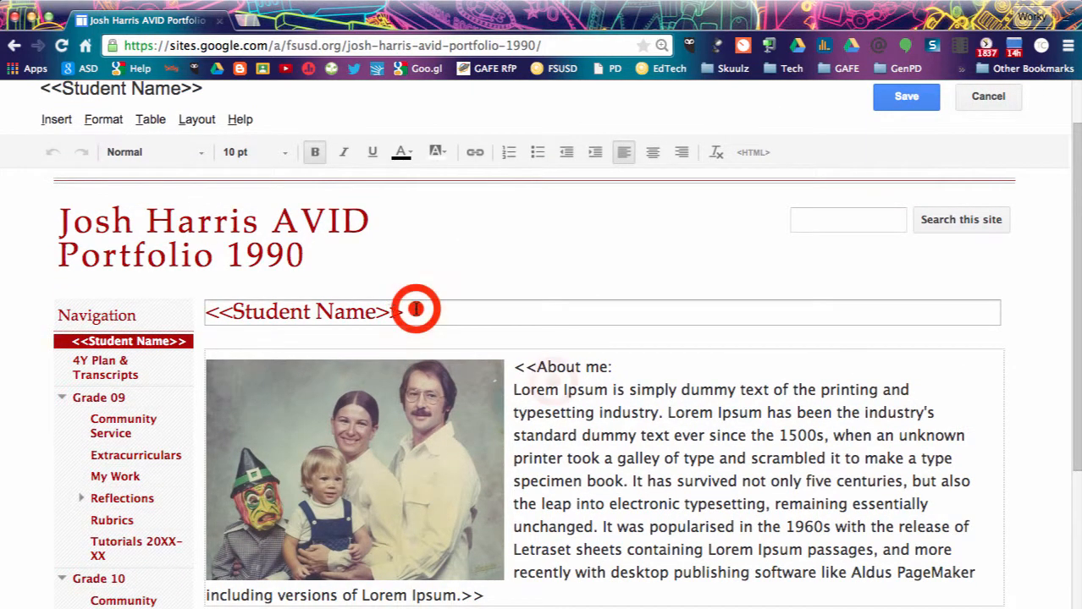
{"action": "left_click", "coordinate": [551, 383]}
{"action": "left_click", "coordinate": [446, 314]}
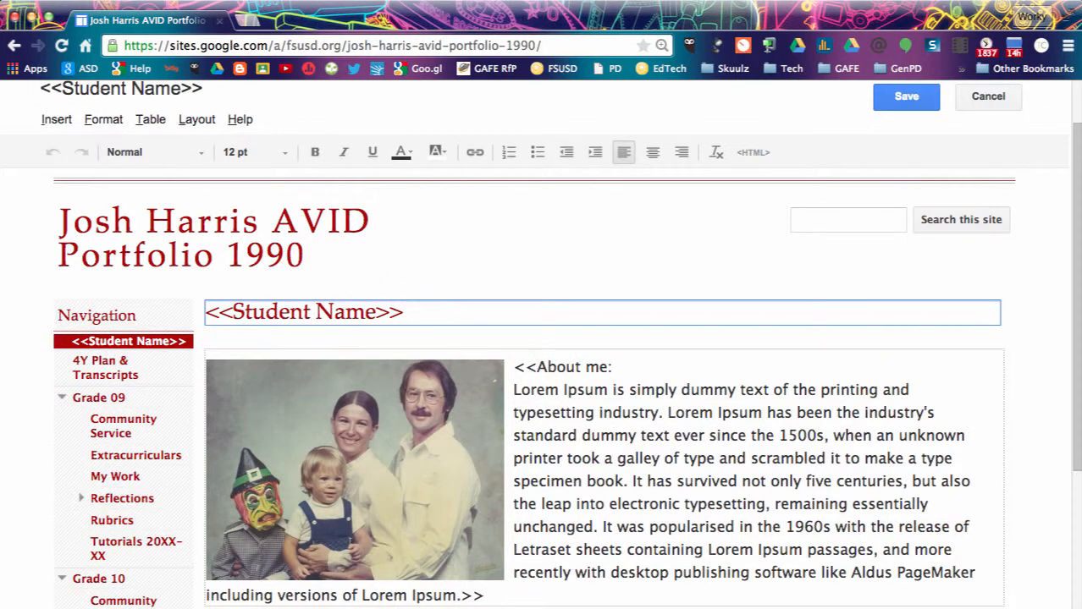
{"action": "key", "text": "BackSpace"}
{"action": "key", "text": "BackSpace"}
{"action": "key", "text": "BackSpace"}
{"action": "key", "text": "BackSpace"}
{"action": "key", "text": "BackSpace"}
{"action": "key", "text": "BackSpace"}
{"action": "key", "text": "BackSpace"}
{"action": "key", "text": "BackSpace"}
{"action": "key", "text": "BackSpace"}
{"action": "key", "text": "BackSpace"}
{"action": "key", "text": "BackSpace"}
{"action": "key", "text": "BackSpace"}
{"action": "key", "text": "BackSpace"}
{"action": "key", "text": "BackSpace"}
{"action": "key", "text": "BackSpace"}
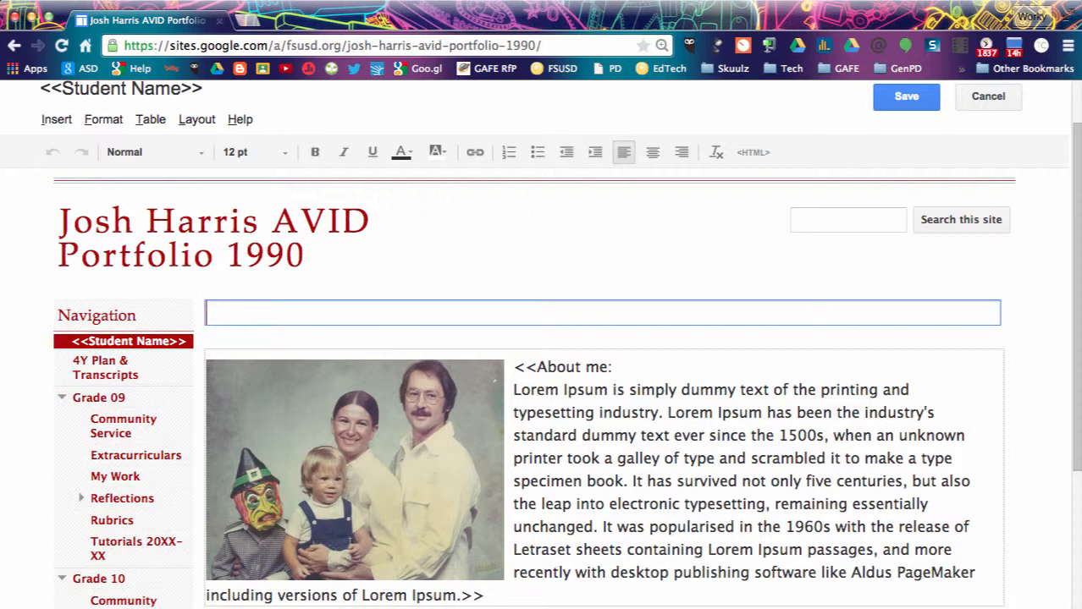
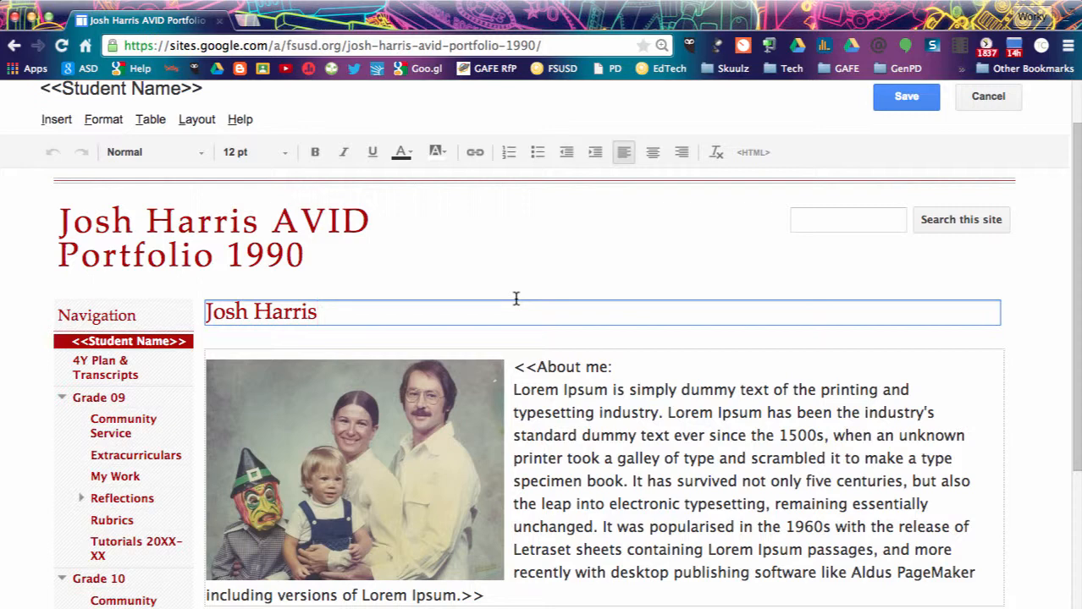
{"action": "left_click", "coordinate": [906, 98]}
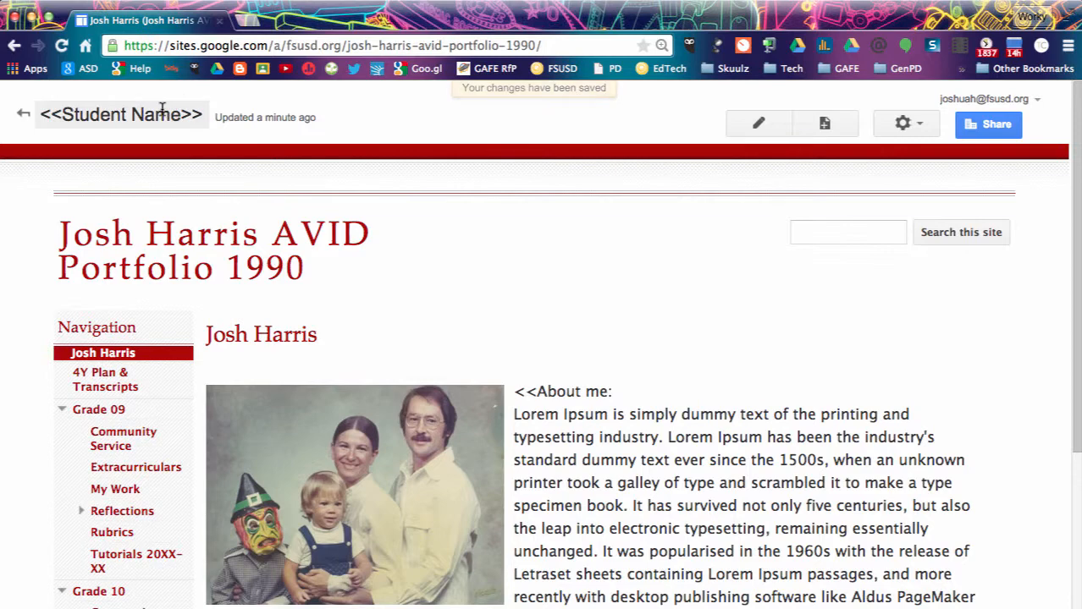
Re-save the home page unchanged and go to the 4Y Plan & Transcripts page.
{"action": "left_click", "coordinate": [758, 124]}
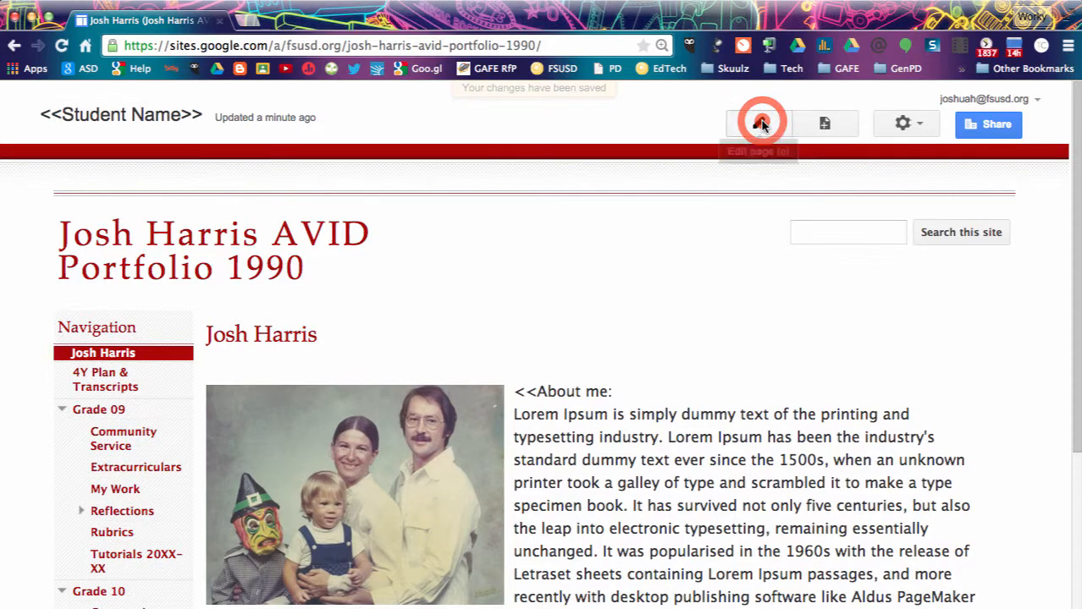
{"action": "scroll", "coordinate": [669, 406], "scroll_direction": "down", "scroll_amount": 3}
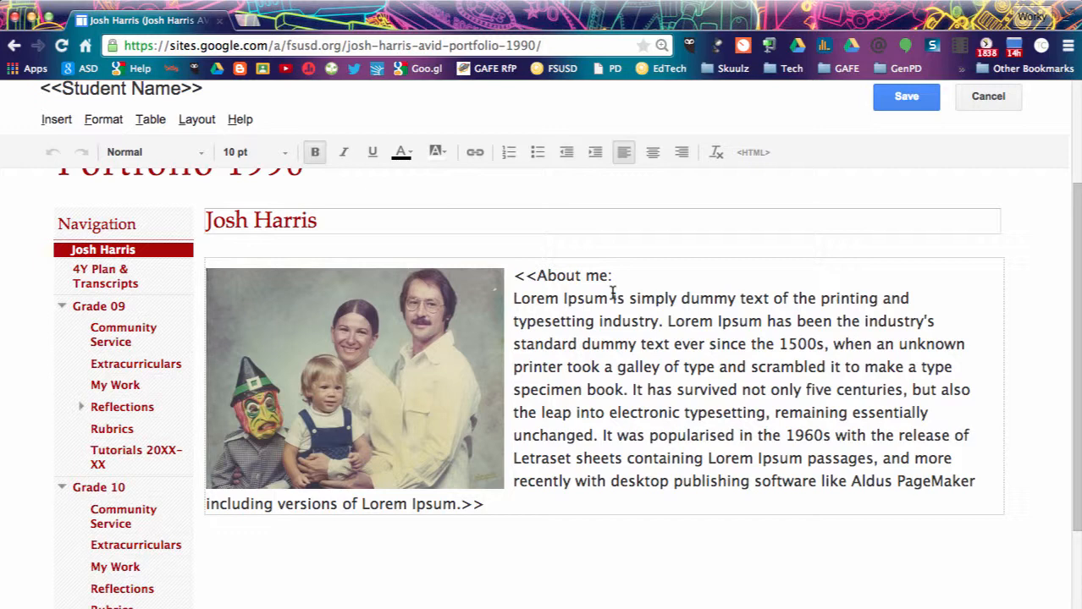
{"action": "scroll", "coordinate": [611, 304], "scroll_direction": "up", "scroll_amount": 1}
{"action": "scroll", "coordinate": [611, 304], "scroll_direction": "up", "scroll_amount": 3}
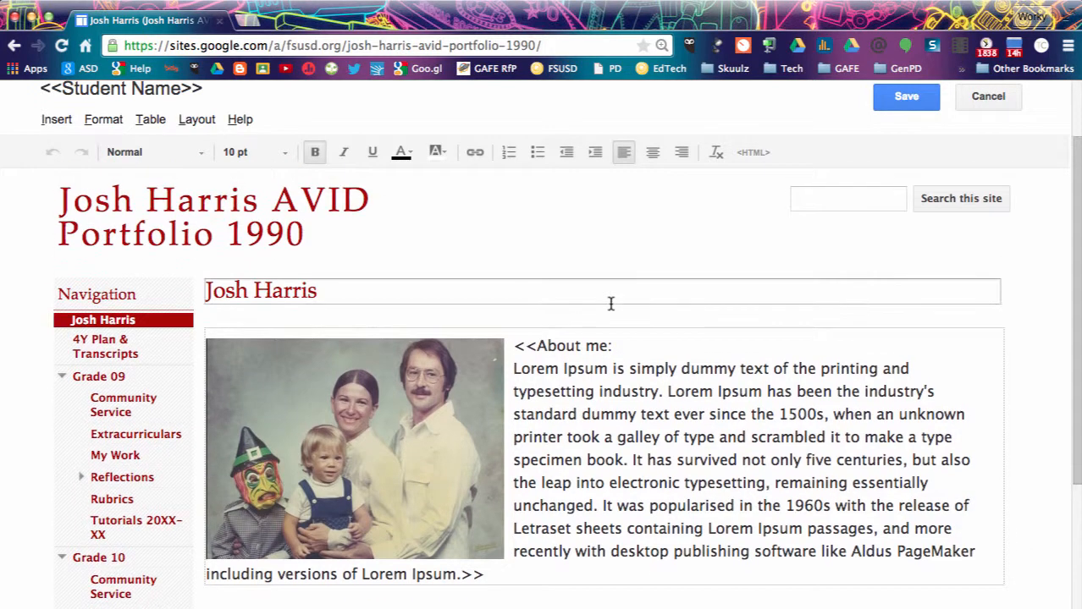
{"action": "left_click", "coordinate": [902, 99]}
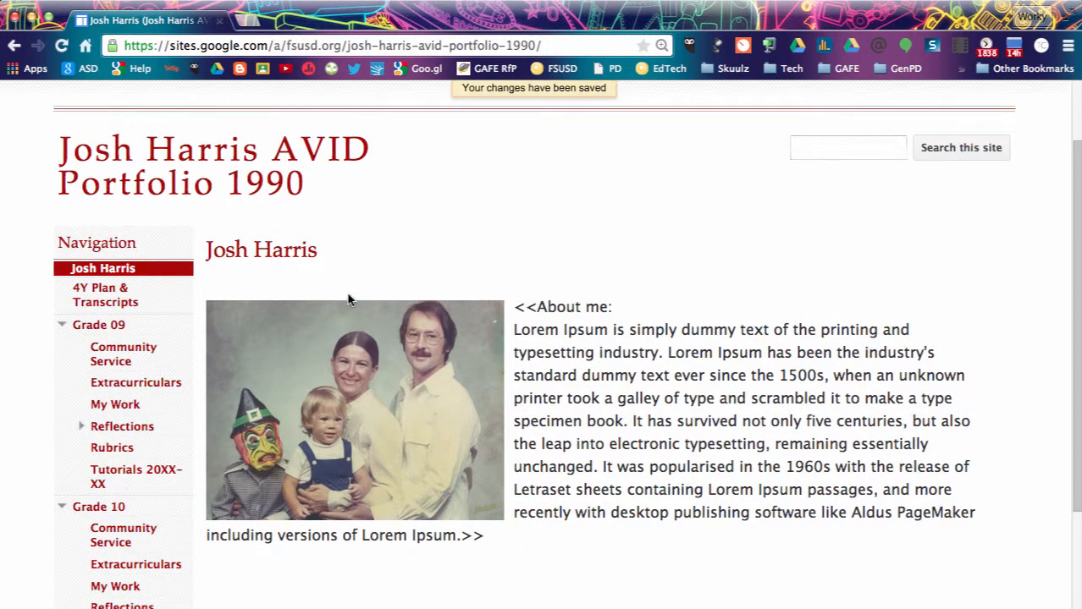
{"action": "left_click", "coordinate": [124, 293]}
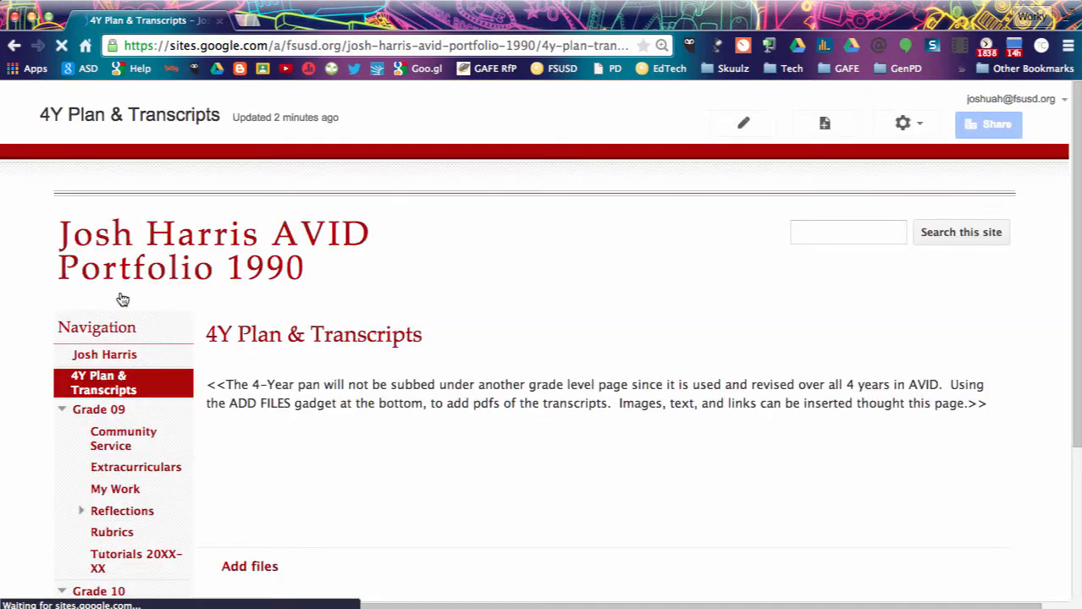
{"action": "scroll", "coordinate": [320, 380], "scroll_direction": "down", "scroll_amount": 1}
{"action": "left_click", "coordinate": [224, 322]}
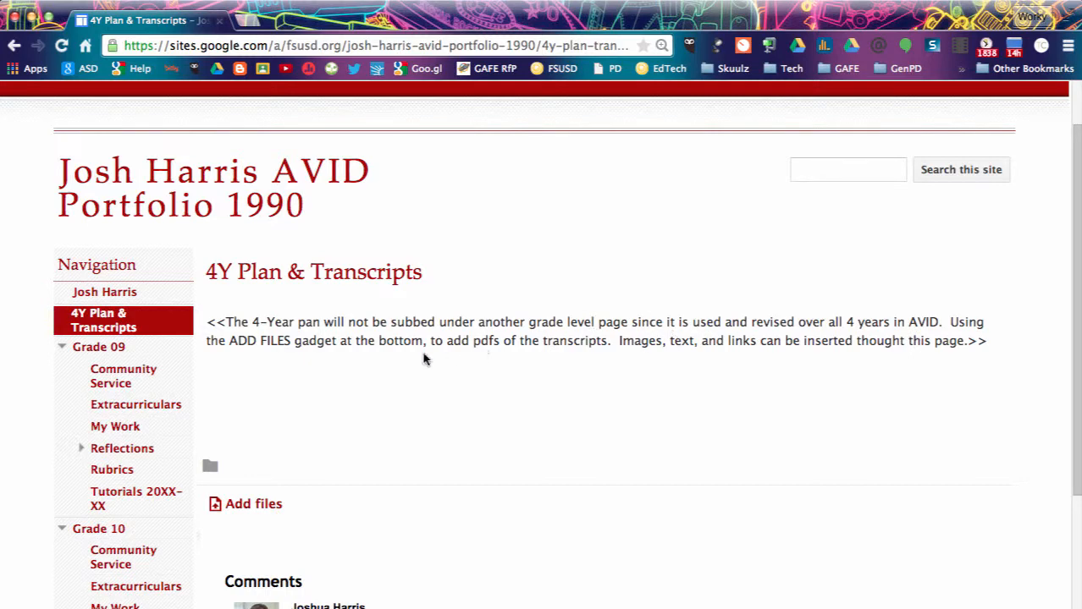
{"action": "scroll", "coordinate": [380, 362], "scroll_direction": "down", "scroll_amount": 1}
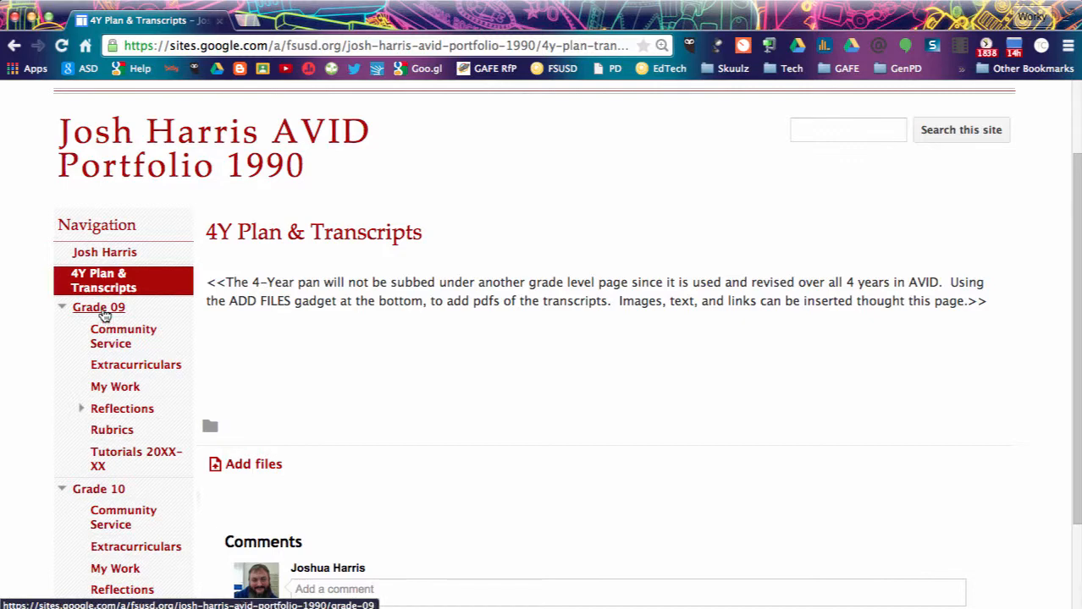
{"action": "scroll", "coordinate": [104, 314], "scroll_direction": "down", "scroll_amount": 2}
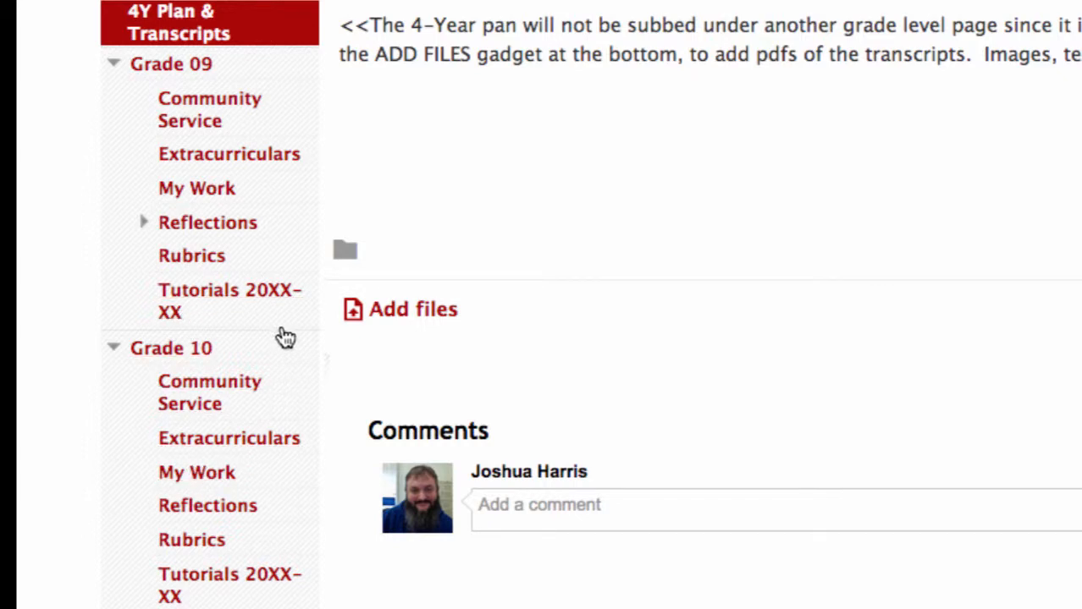
{"action": "scroll", "coordinate": [280, 328], "scroll_direction": "down", "scroll_amount": 1}
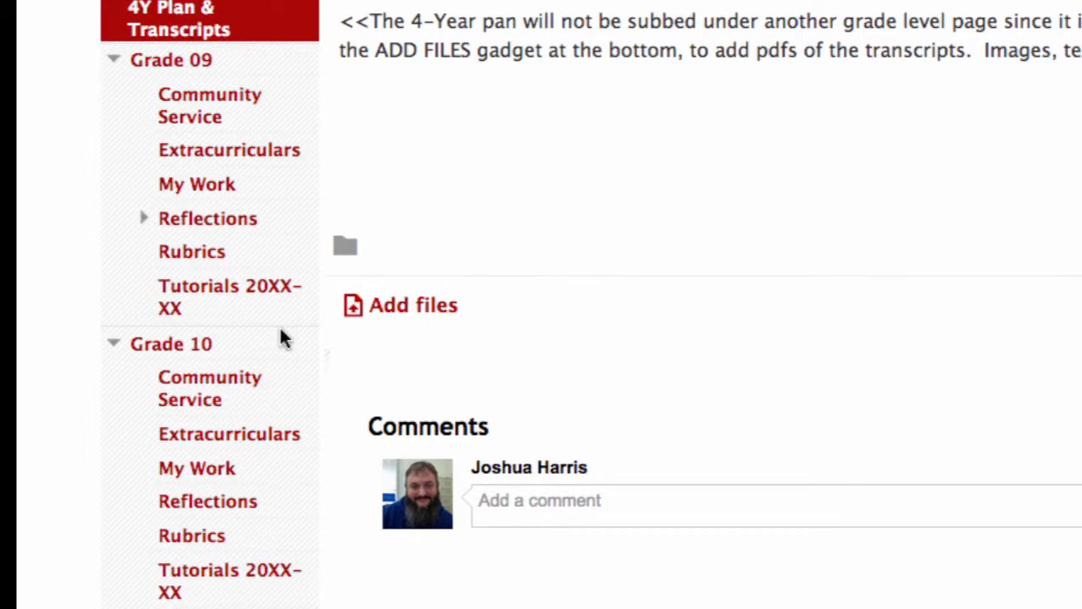
{"action": "scroll", "coordinate": [283, 337], "scroll_direction": "up", "scroll_amount": 1}
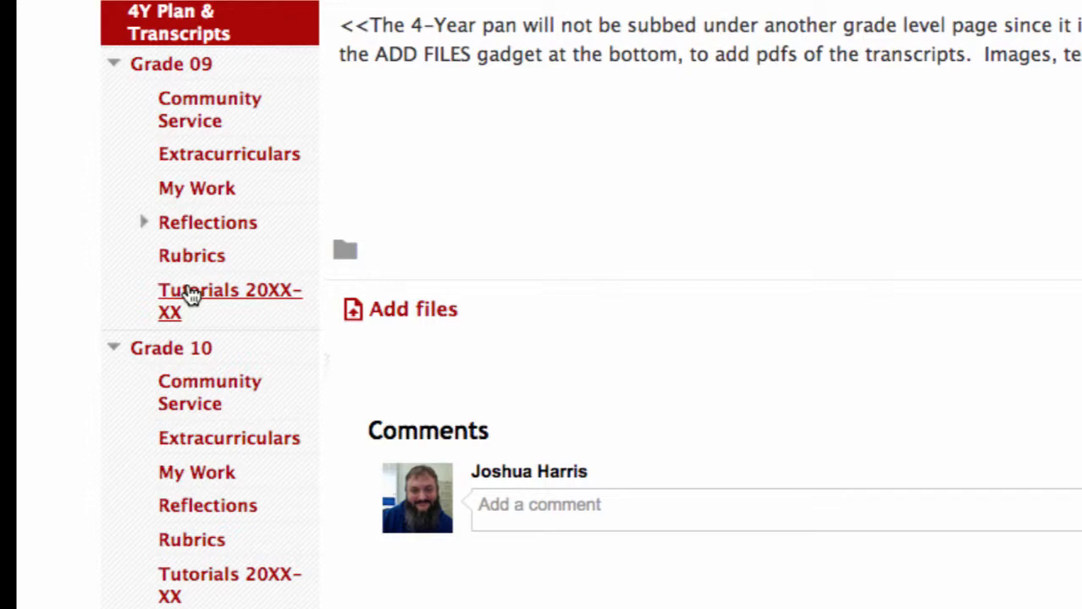
Go to the Grade 09 page, edit its body text area, and save it.
{"action": "left_click", "coordinate": [185, 98]}
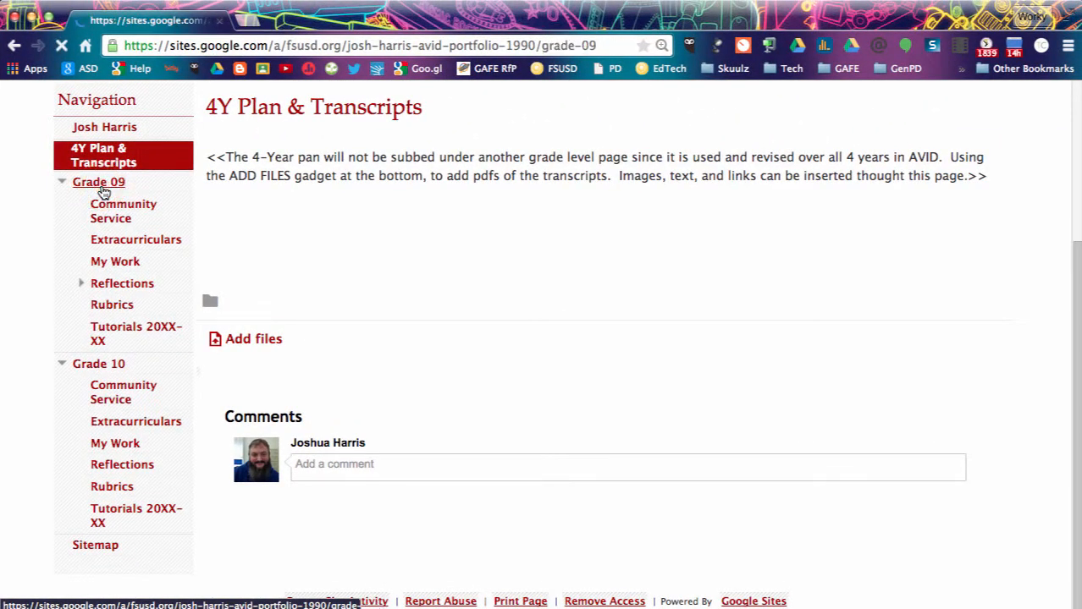
{"action": "scroll", "coordinate": [345, 393], "scroll_direction": "down", "scroll_amount": 3}
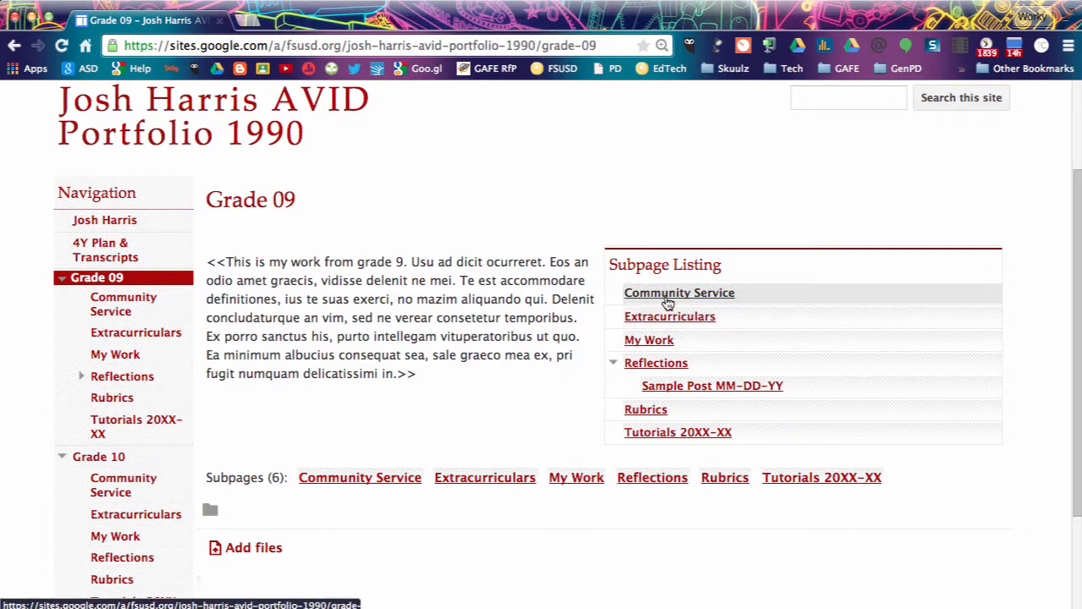
{"action": "scroll", "coordinate": [667, 303], "scroll_direction": "up", "scroll_amount": 3}
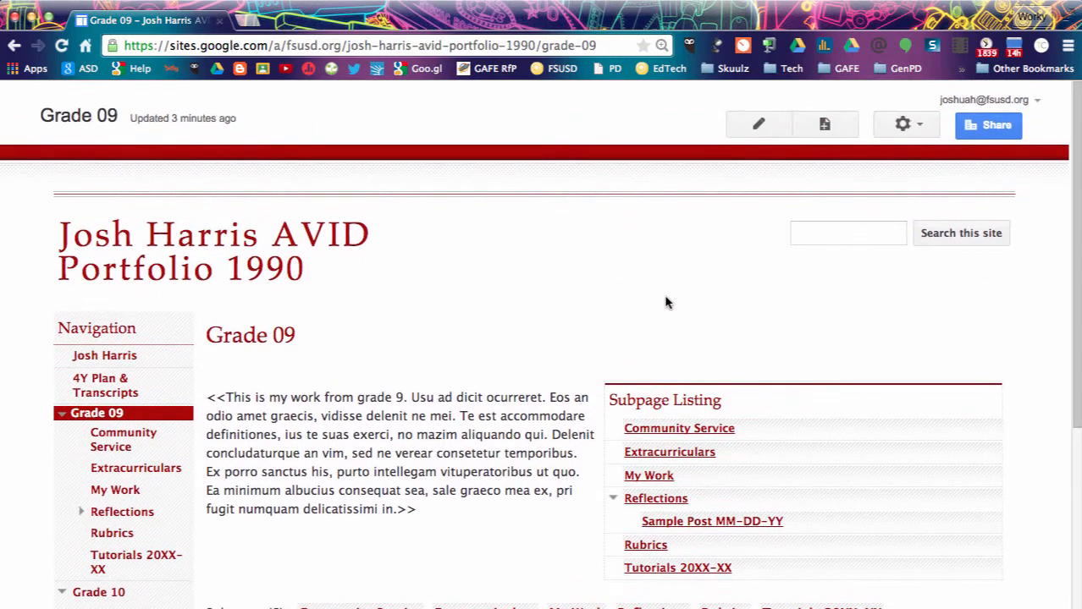
{"action": "left_click", "coordinate": [737, 132]}
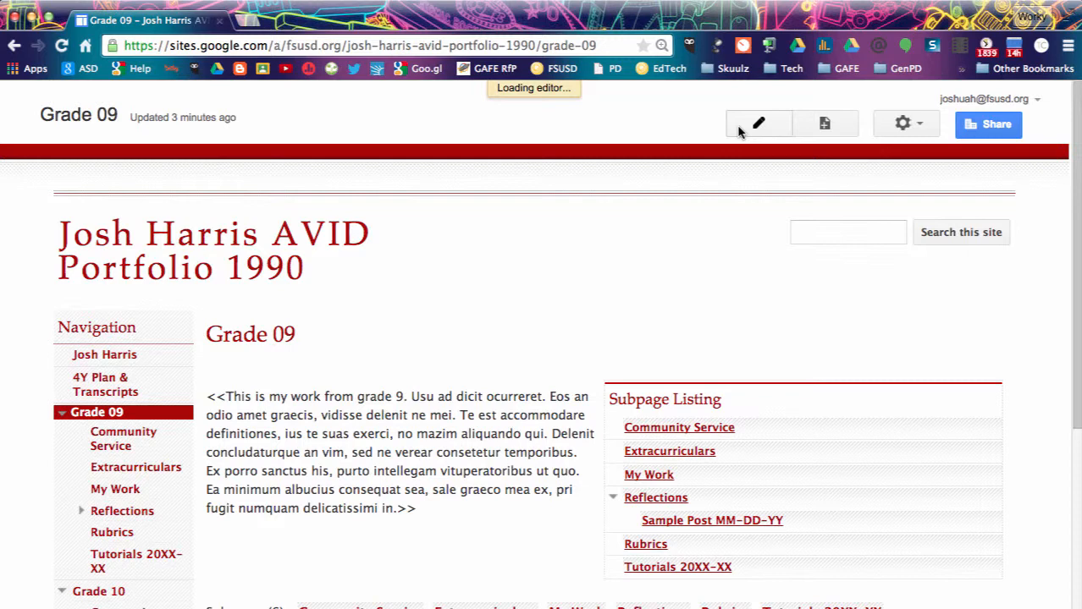
{"action": "left_click", "coordinate": [447, 457]}
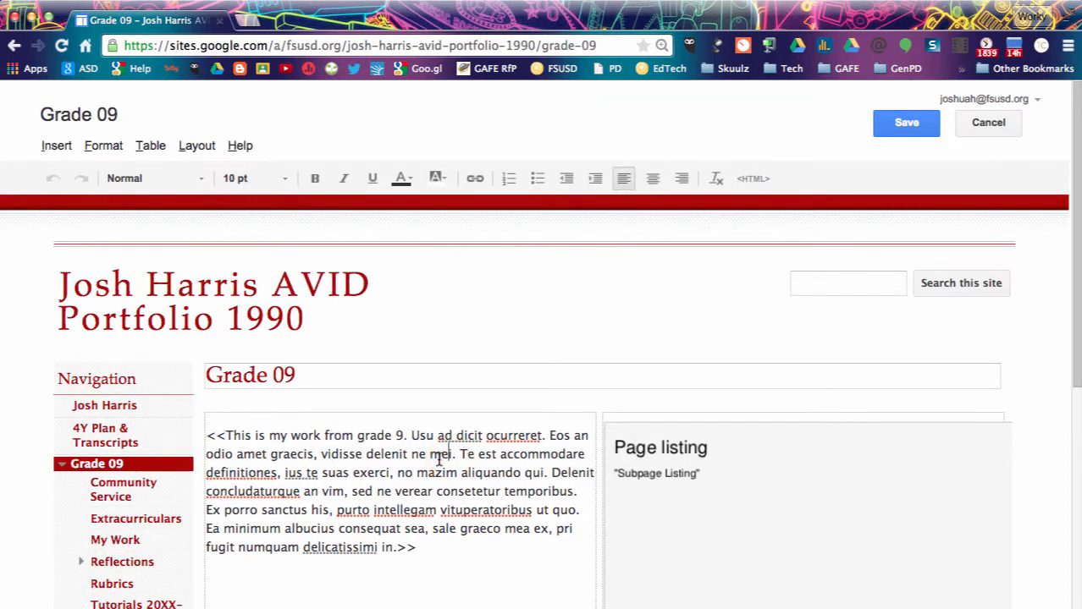
{"action": "left_click", "coordinate": [902, 127]}
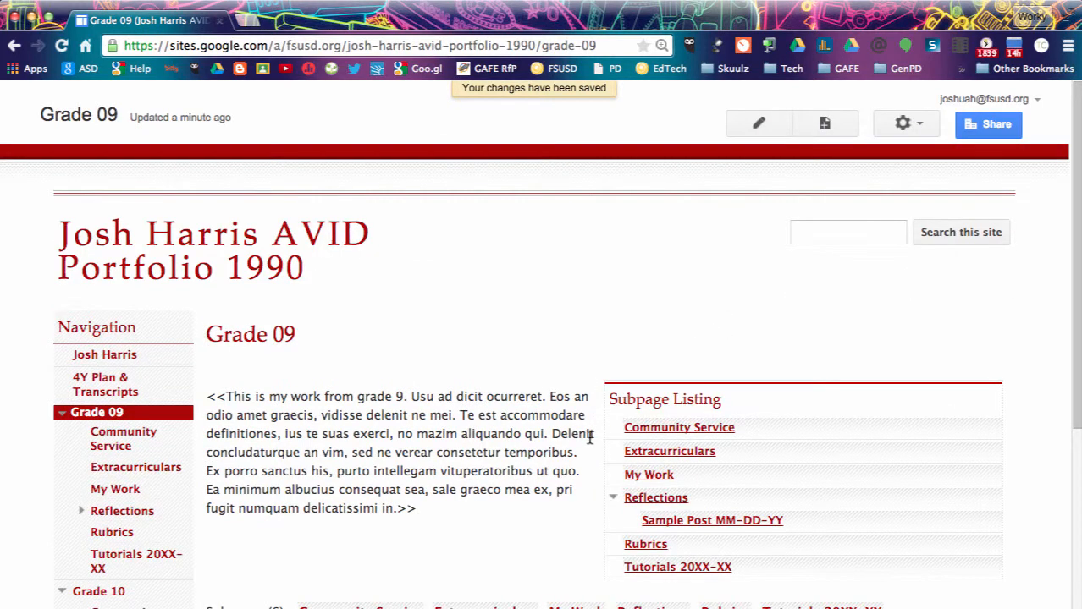
Go to the Community Service page under Grade 09.
{"action": "scroll", "coordinate": [587, 444], "scroll_direction": "down", "scroll_amount": 5}
{"action": "scroll", "coordinate": [587, 446], "scroll_direction": "up", "scroll_amount": 5}
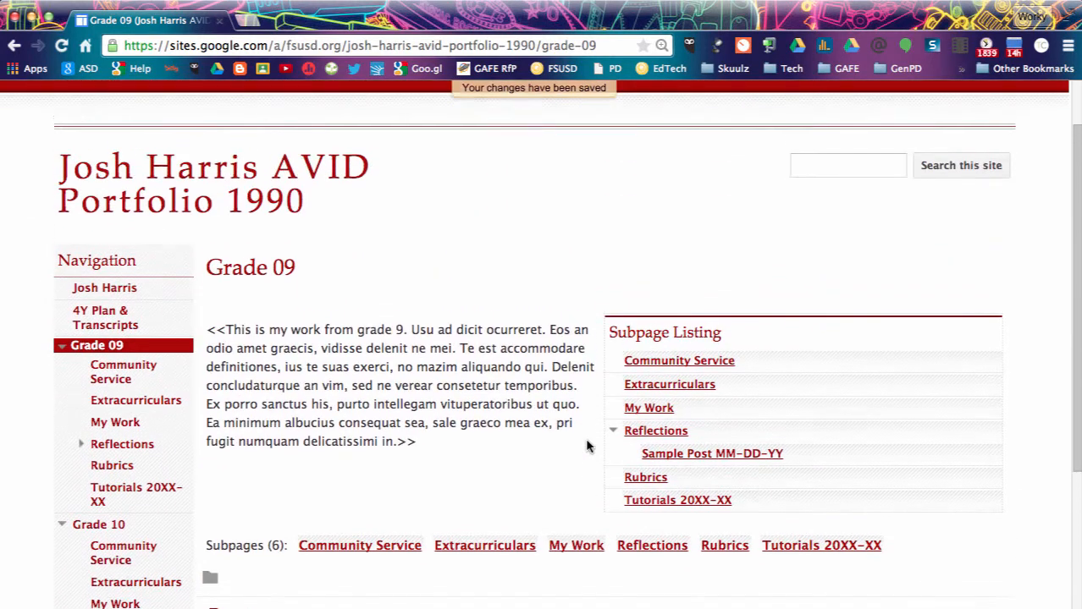
{"action": "scroll", "coordinate": [588, 446], "scroll_direction": "up", "scroll_amount": 1}
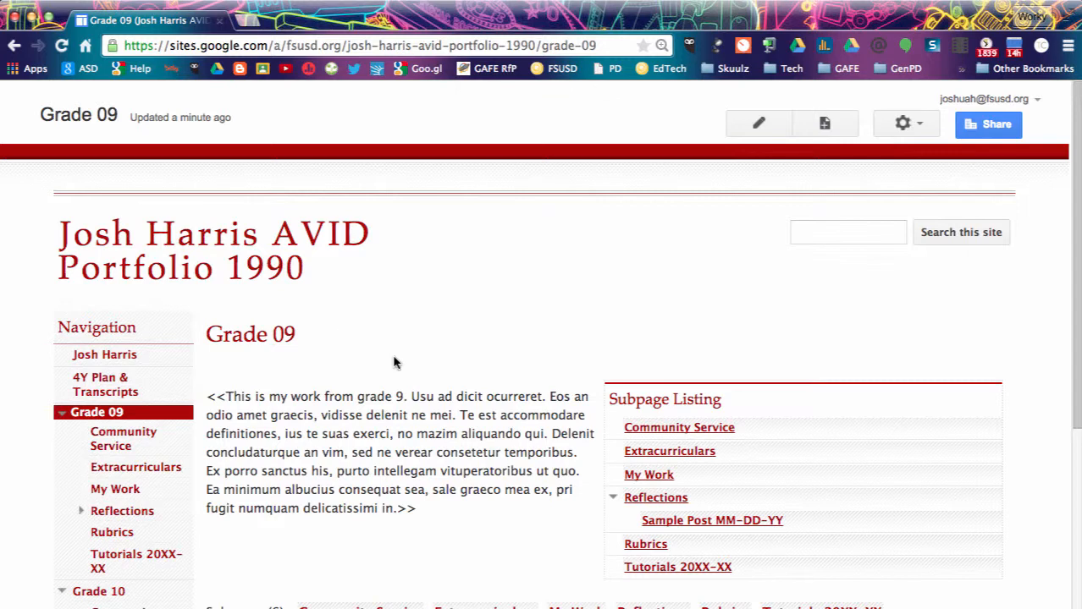
{"action": "scroll", "coordinate": [394, 359], "scroll_direction": "down", "scroll_amount": 2}
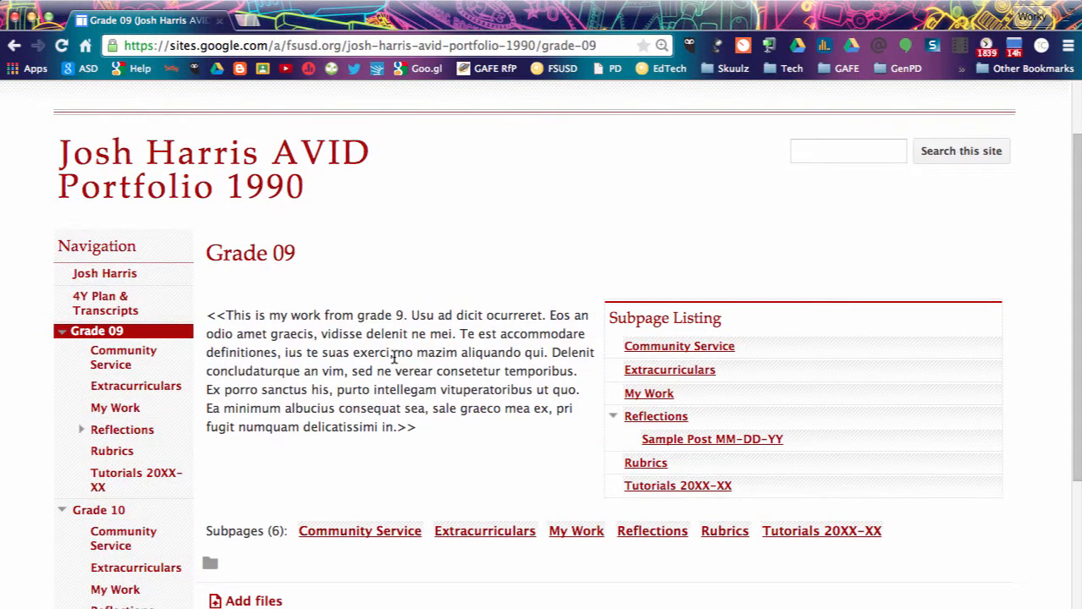
{"action": "scroll", "coordinate": [394, 359], "scroll_direction": "down", "scroll_amount": 2}
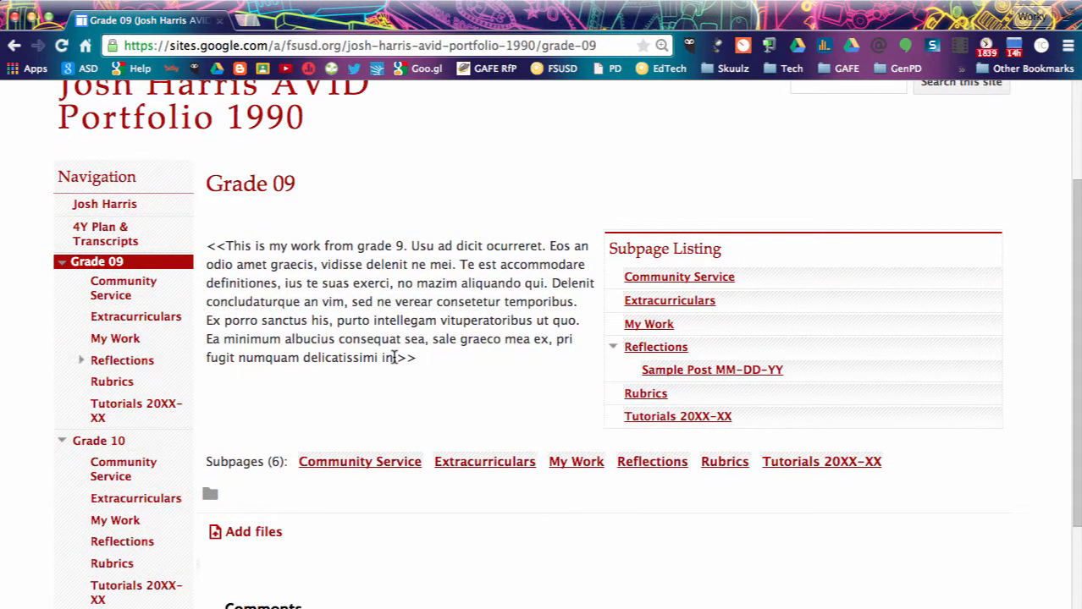
{"action": "left_click", "coordinate": [138, 291]}
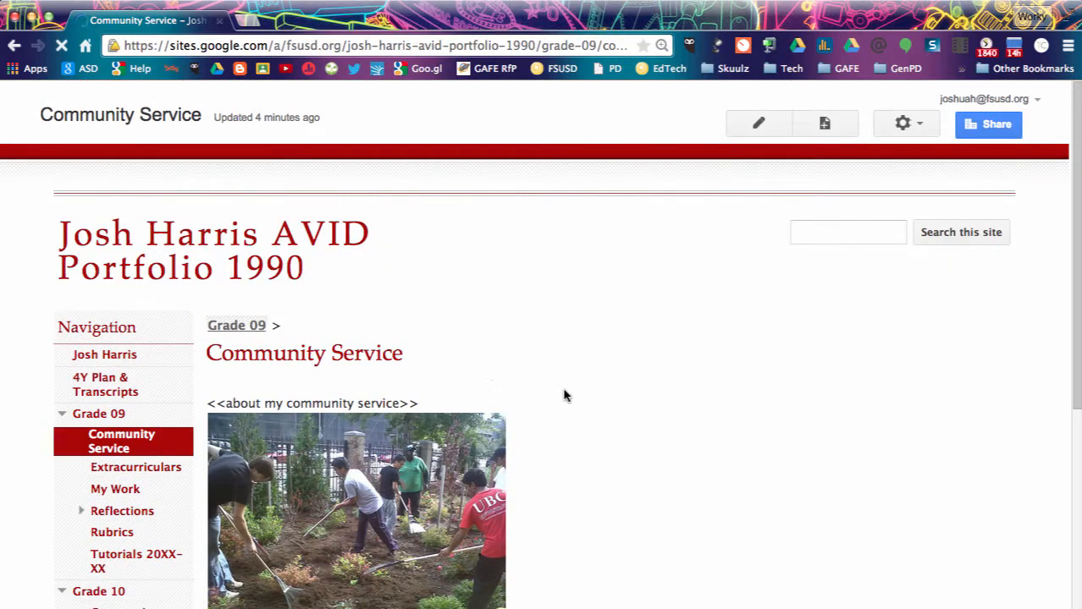
Review the Grade 09 Extracurriculars page, then go to the Grade 09 My Work page.
{"action": "scroll", "coordinate": [568, 397], "scroll_direction": "down", "scroll_amount": 4}
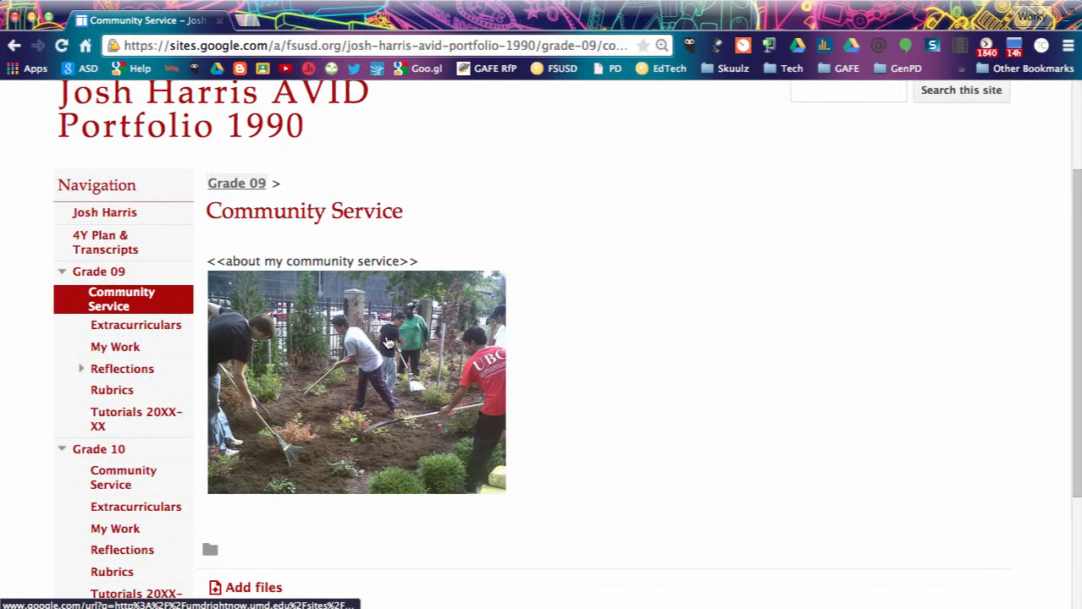
{"action": "scroll", "coordinate": [388, 342], "scroll_direction": "down", "scroll_amount": 2}
{"action": "left_click", "coordinate": [167, 256]}
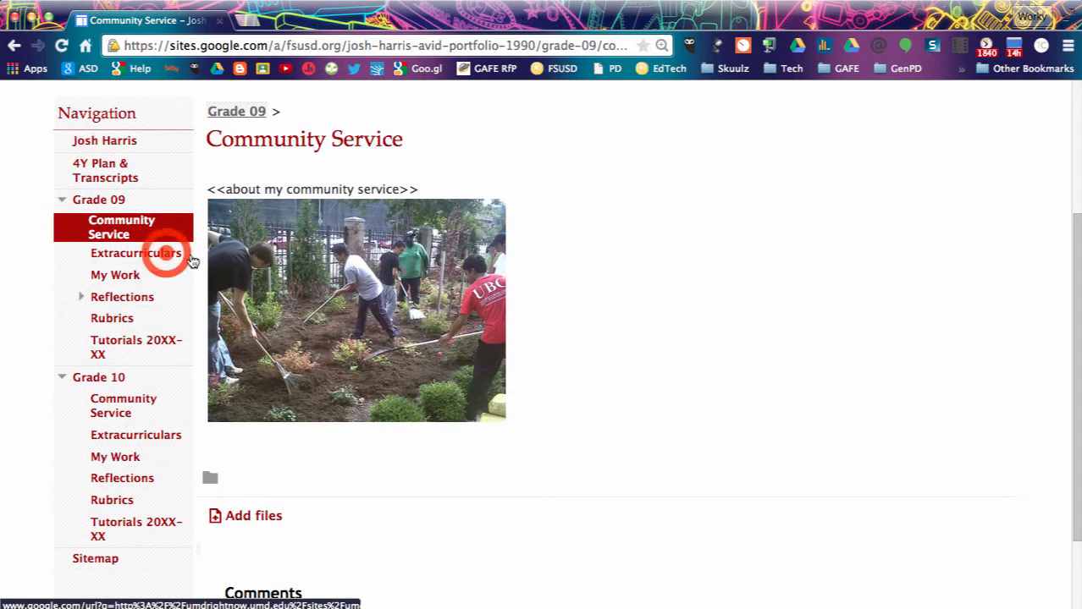
{"action": "left_click", "coordinate": [167, 259]}
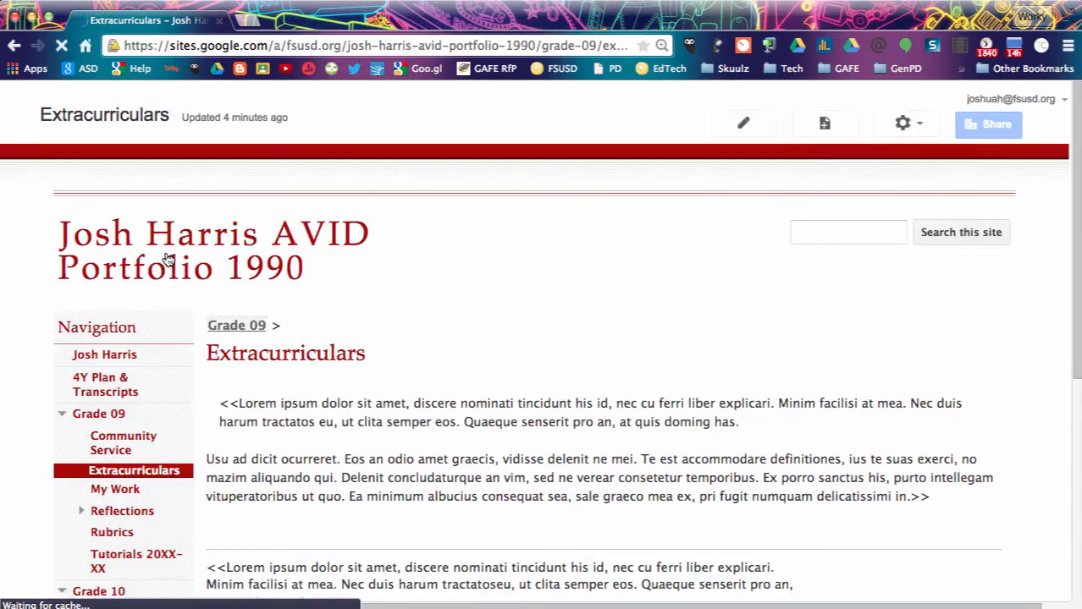
{"action": "scroll", "coordinate": [438, 463], "scroll_direction": "down", "scroll_amount": 2}
{"action": "scroll", "coordinate": [439, 470], "scroll_direction": "down", "scroll_amount": 5}
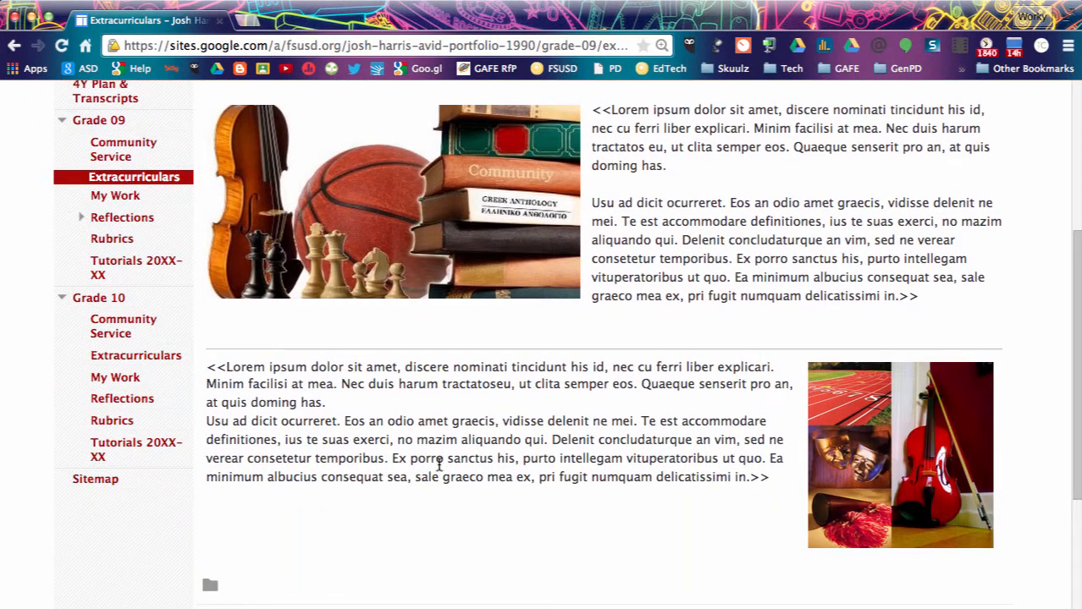
{"action": "scroll", "coordinate": [440, 470], "scroll_direction": "up", "scroll_amount": 3}
{"action": "scroll", "coordinate": [439, 471], "scroll_direction": "up", "scroll_amount": 3}
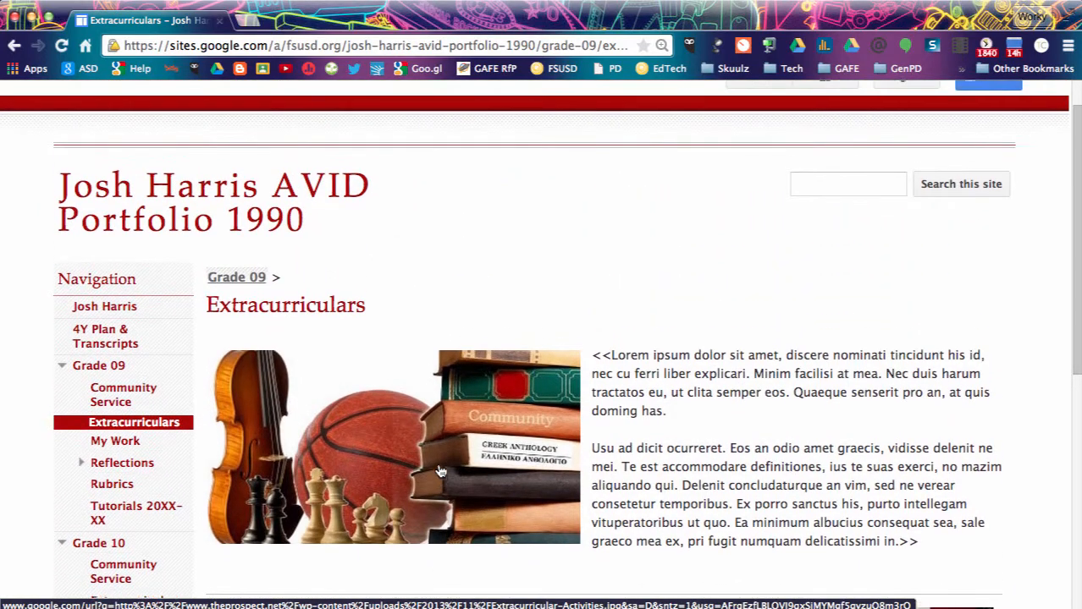
{"action": "scroll", "coordinate": [439, 470], "scroll_direction": "up", "scroll_amount": 2}
{"action": "scroll", "coordinate": [440, 470], "scroll_direction": "down", "scroll_amount": 3}
{"action": "left_click", "coordinate": [140, 389]}
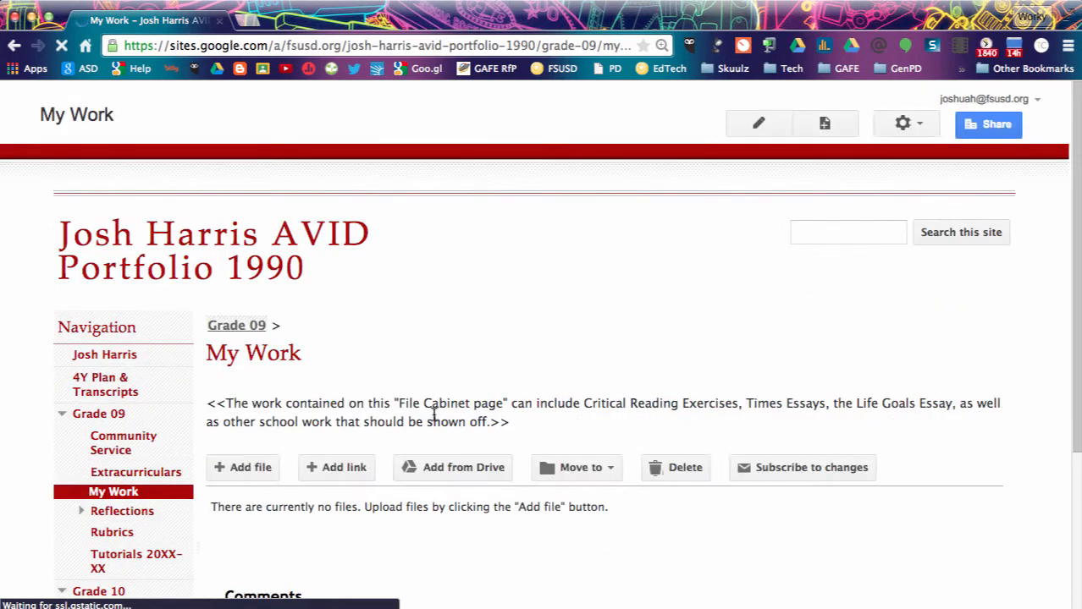
Add the 5.14.15 TSC Board Presentation from Google Drive to the My Work page.
{"action": "scroll", "coordinate": [434, 415], "scroll_direction": "down", "scroll_amount": 3}
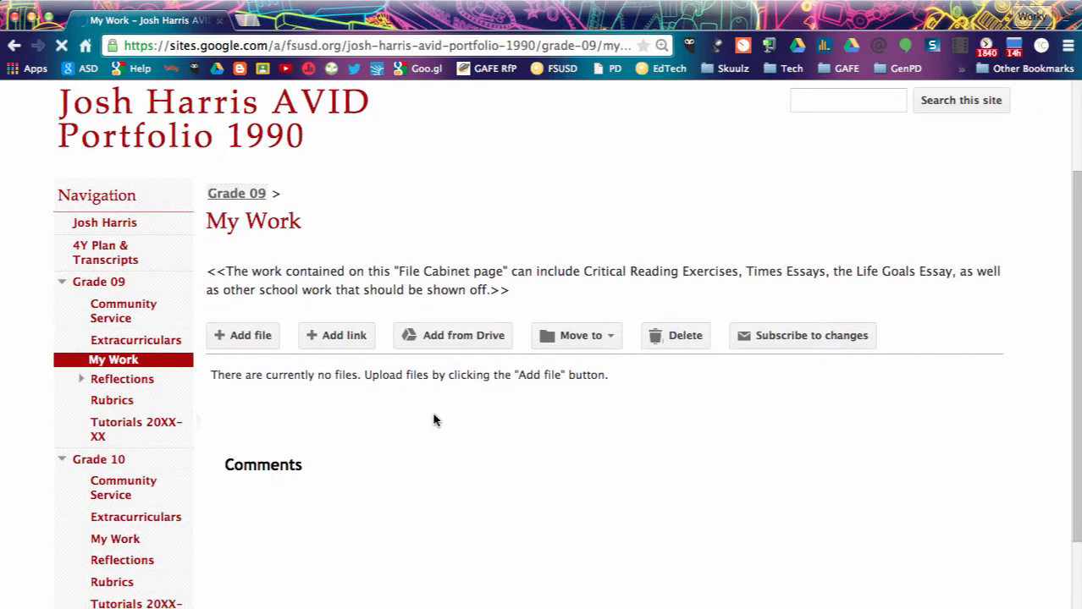
{"action": "scroll", "coordinate": [433, 421], "scroll_direction": "down", "scroll_amount": 1}
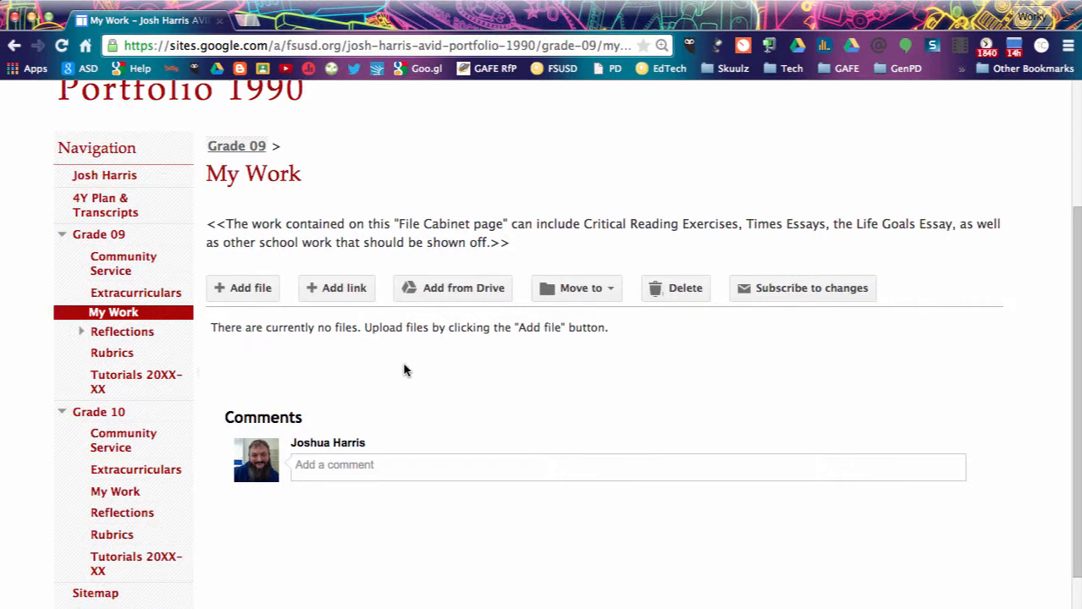
{"action": "left_click", "coordinate": [444, 293]}
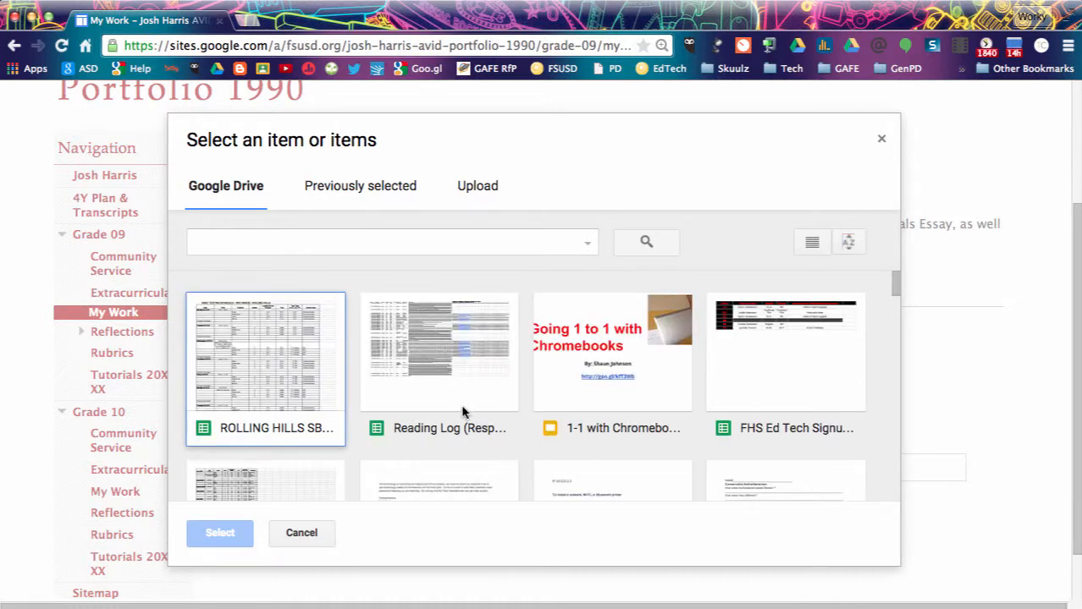
{"action": "scroll", "coordinate": [464, 411], "scroll_direction": "down", "scroll_amount": 3}
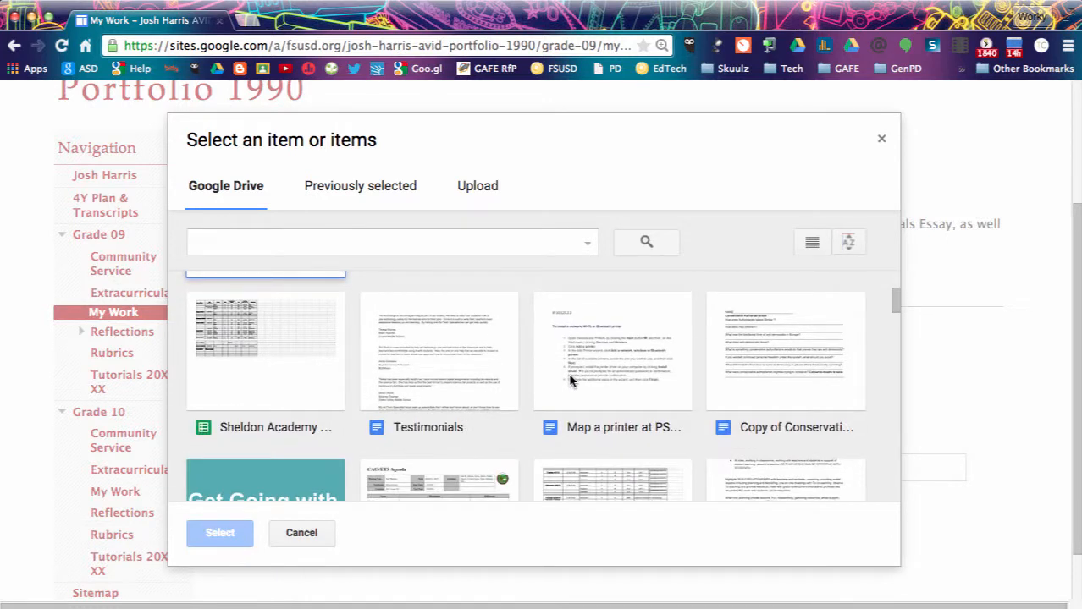
{"action": "scroll", "coordinate": [570, 381], "scroll_direction": "down", "scroll_amount": 5}
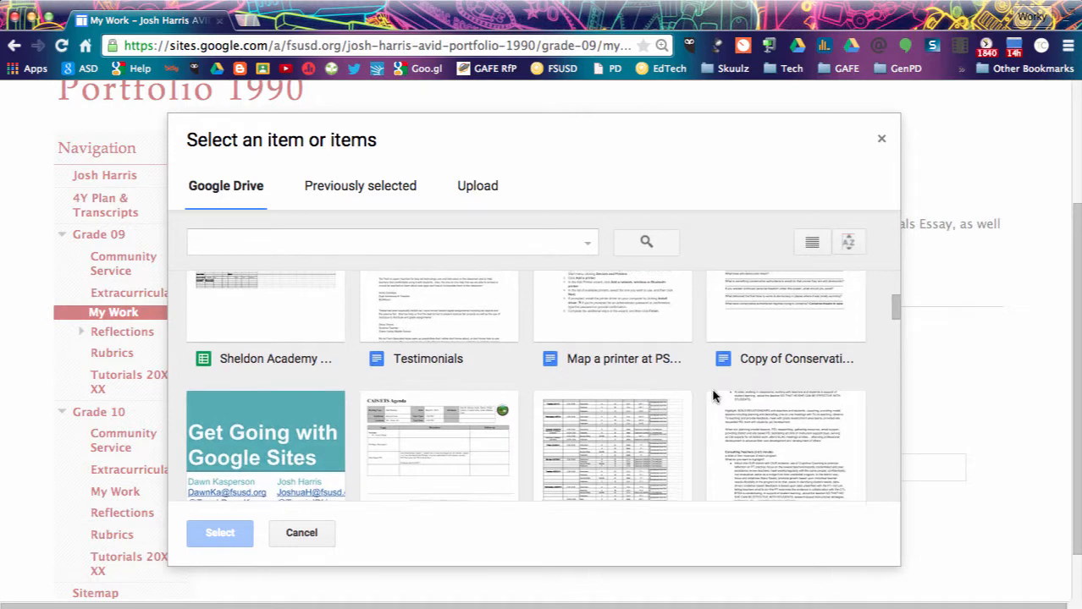
{"action": "left_click", "coordinate": [790, 340]}
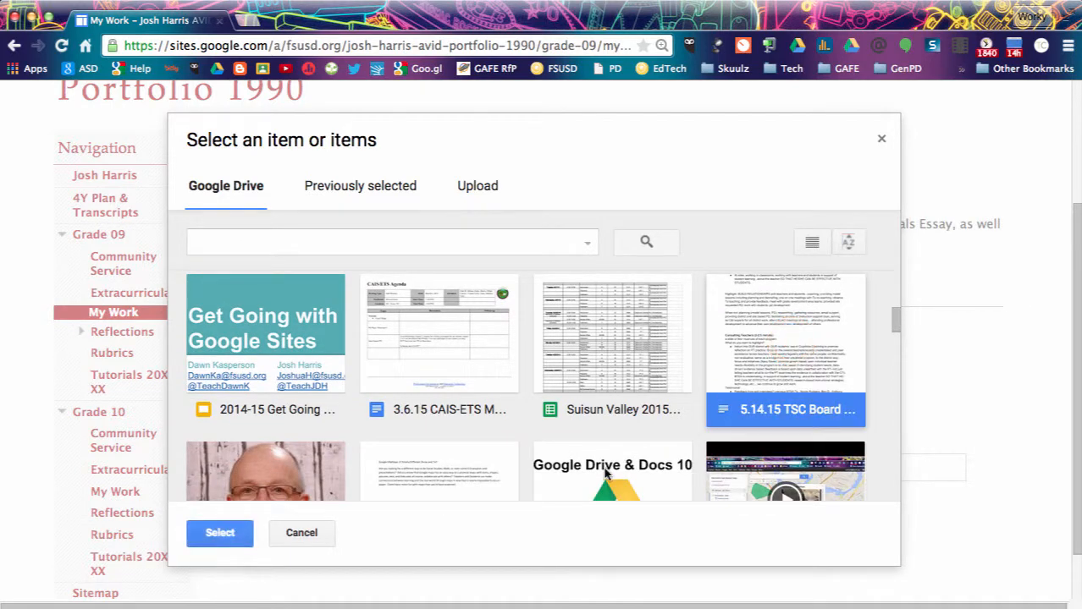
{"action": "left_click", "coordinate": [239, 537]}
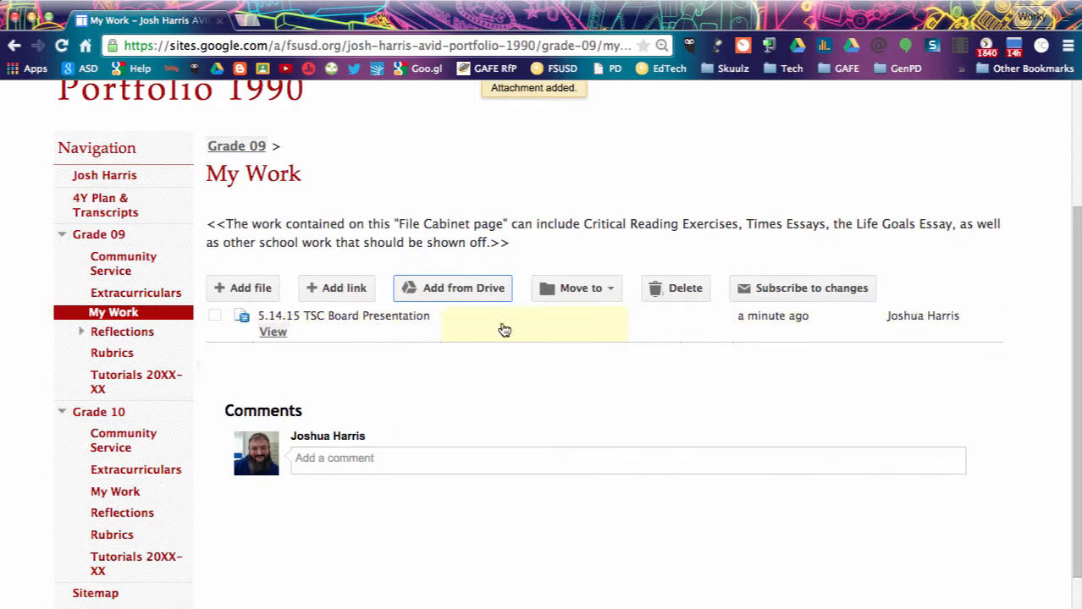
Save a description for 5.14.15 TSC Board Presentation: an assignment shown to the School Board.
{"action": "left_click", "coordinate": [531, 328]}
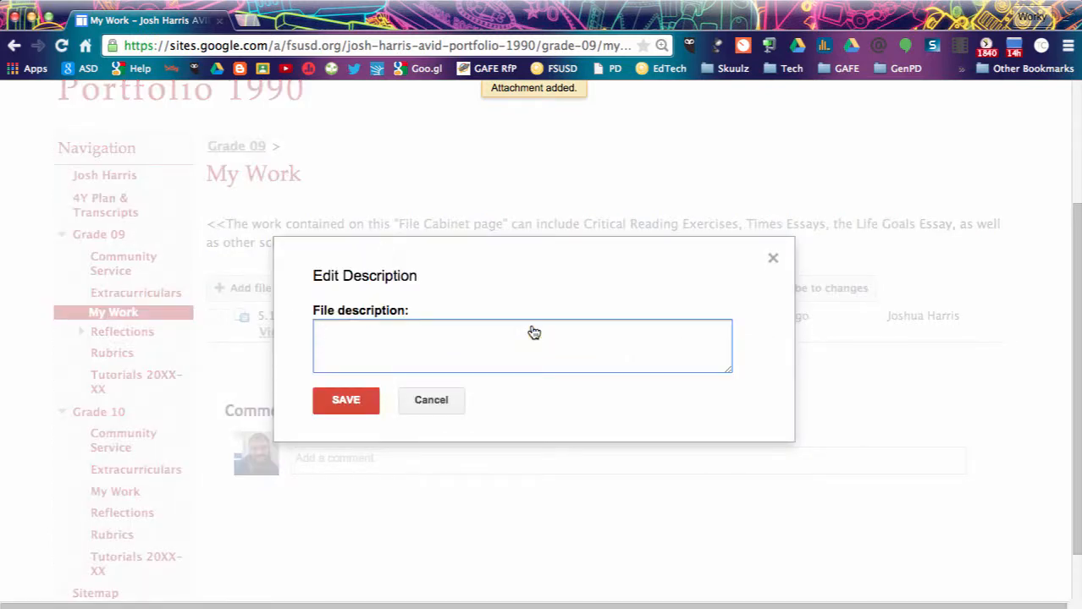
{"action": "type", "text": "Thi"}
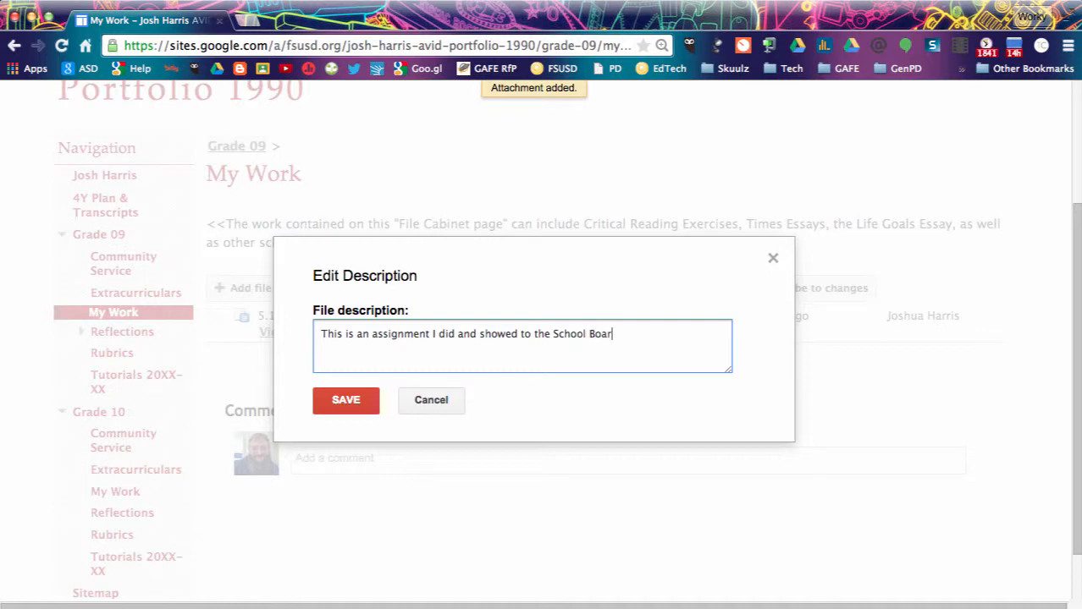
{"action": "type", "text": "d"}
{"action": "left_click", "coordinate": [355, 401]}
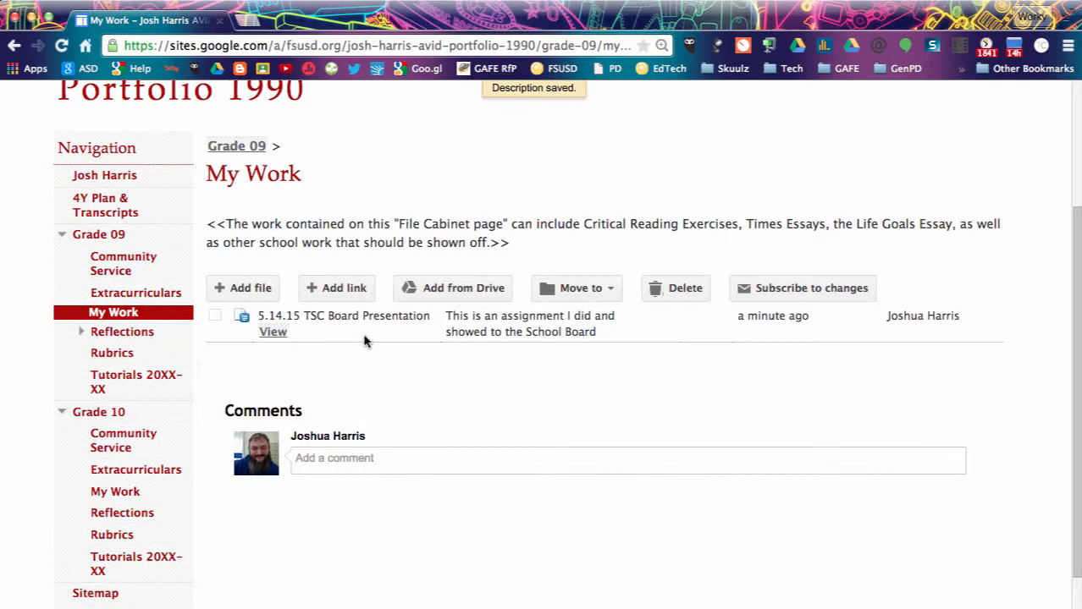
Upload CMS Whole School gCF.xlsx from the Documents folder into the My Work file cabinet.
{"action": "left_click", "coordinate": [338, 300]}
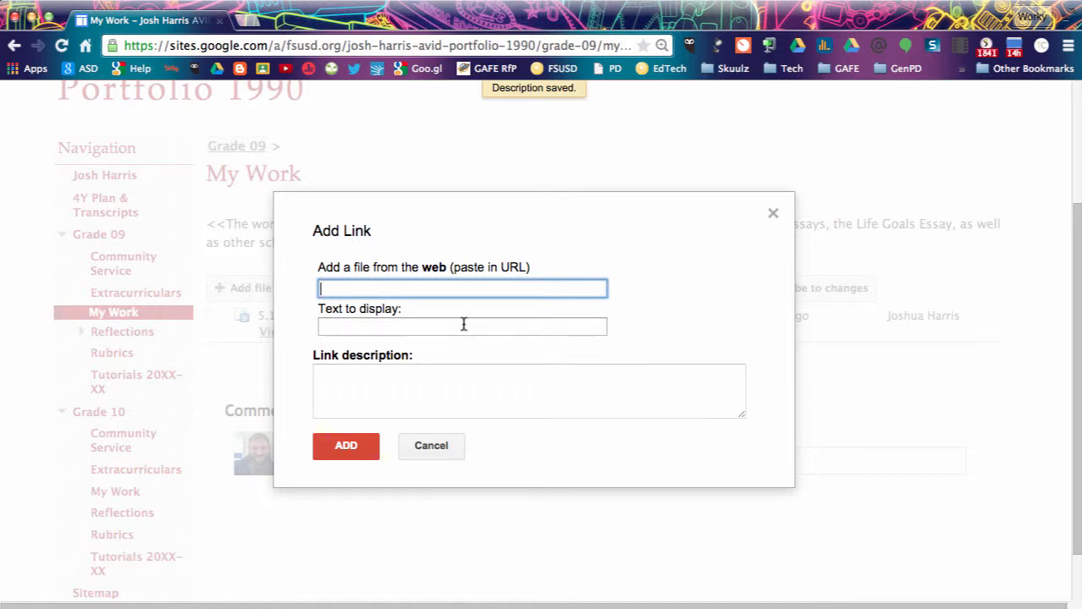
{"action": "left_click", "coordinate": [419, 455]}
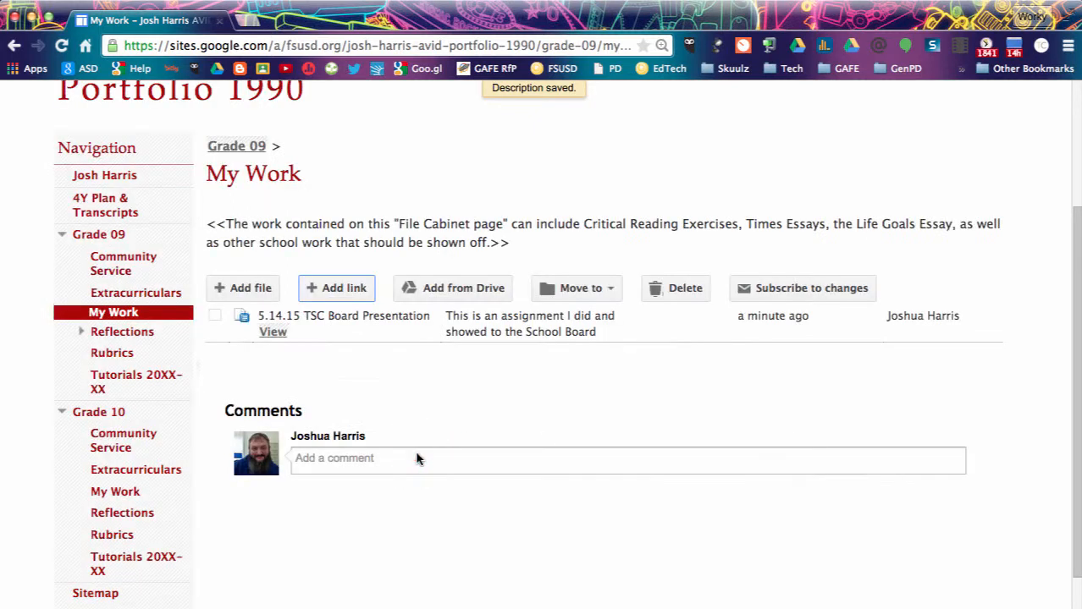
{"action": "left_click", "coordinate": [242, 293]}
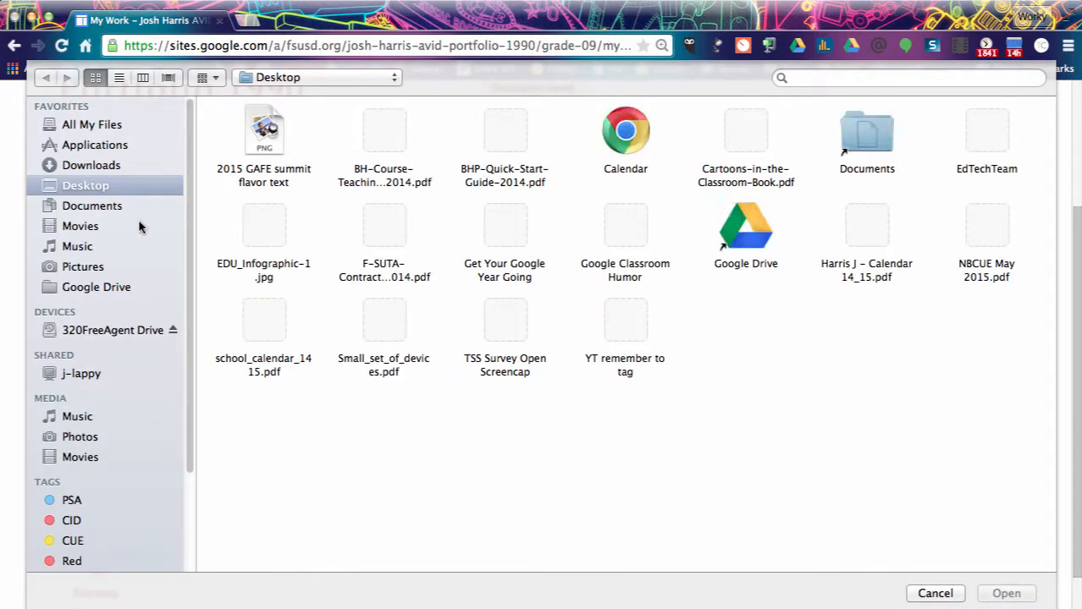
{"action": "left_click", "coordinate": [80, 206]}
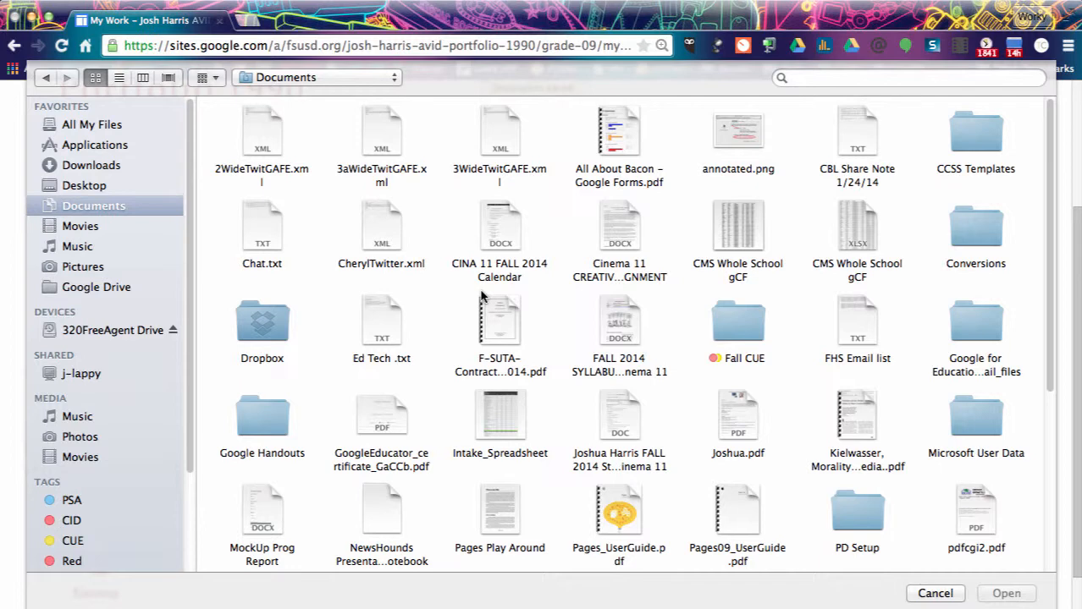
{"action": "left_click", "coordinate": [857, 236]}
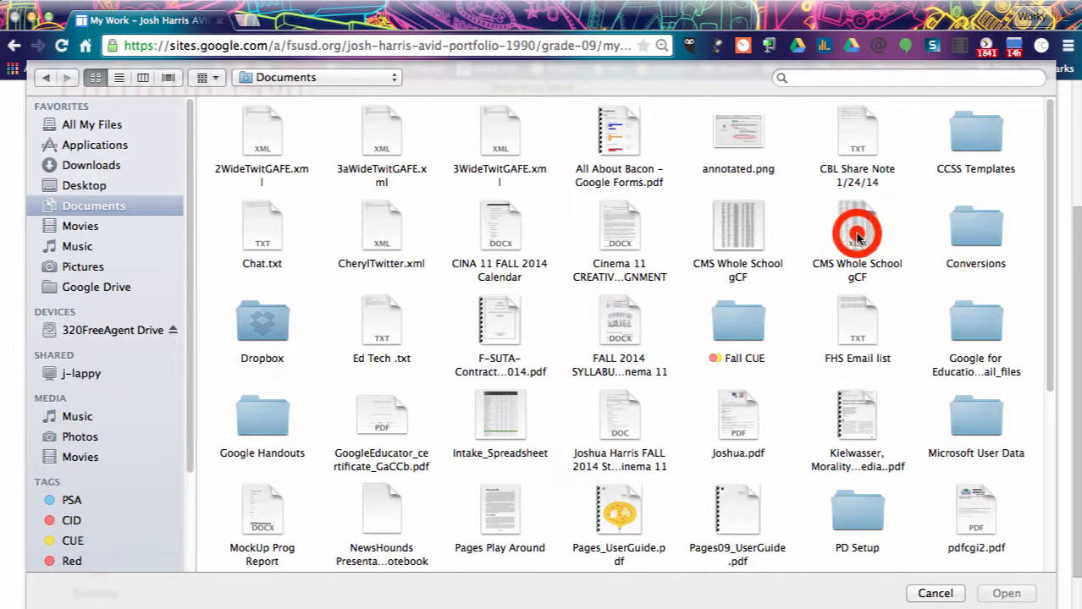
{"action": "left_click", "coordinate": [1004, 593]}
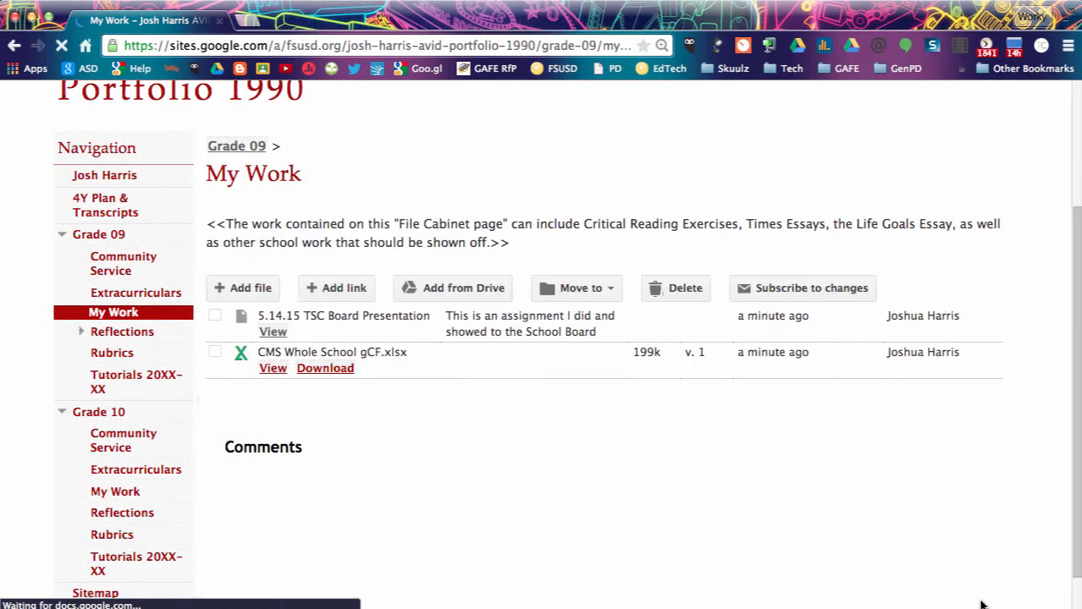
{"action": "left_click", "coordinate": [488, 356]}
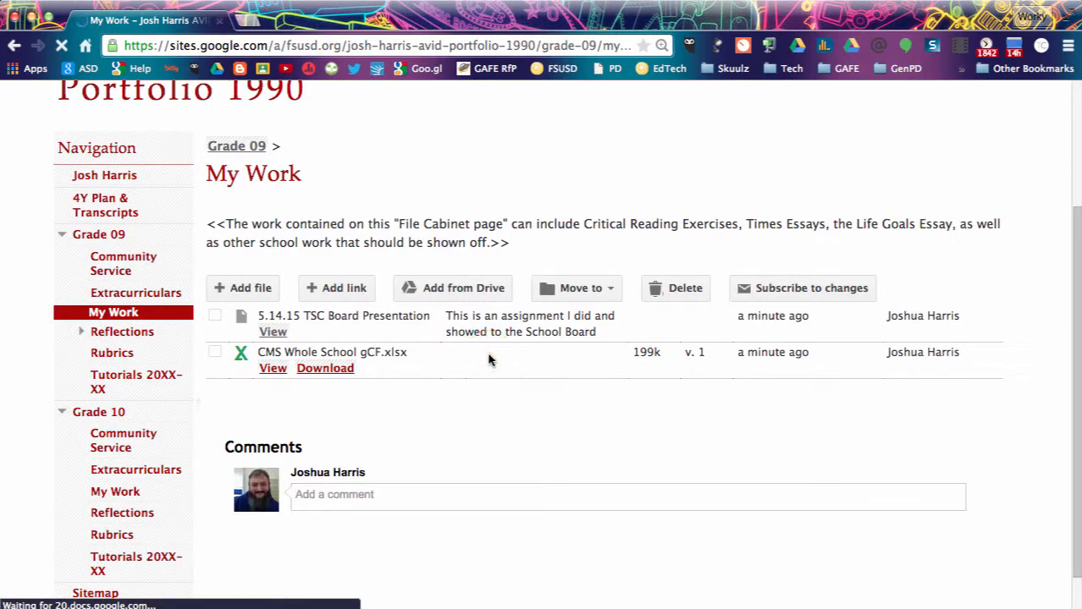
Save the description 'This spreadsheet is full of things!', select the 5.14.15 TSC Board Presentation, then open Grade 09 Reflections.
{"action": "type", "text": "This"}
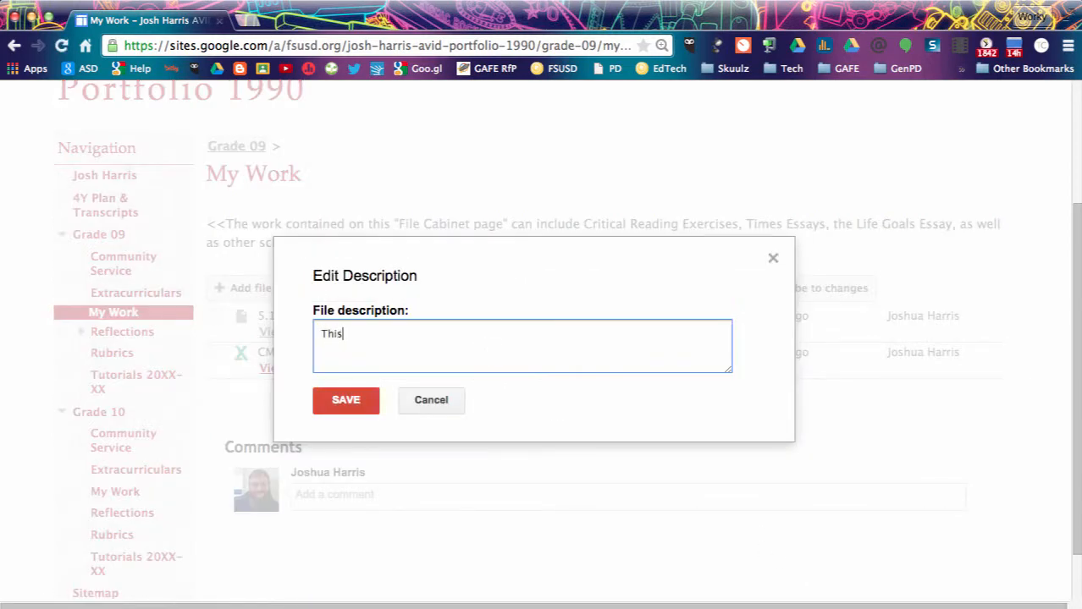
{"action": "type", "text": " spreadsheet is full of things!"}
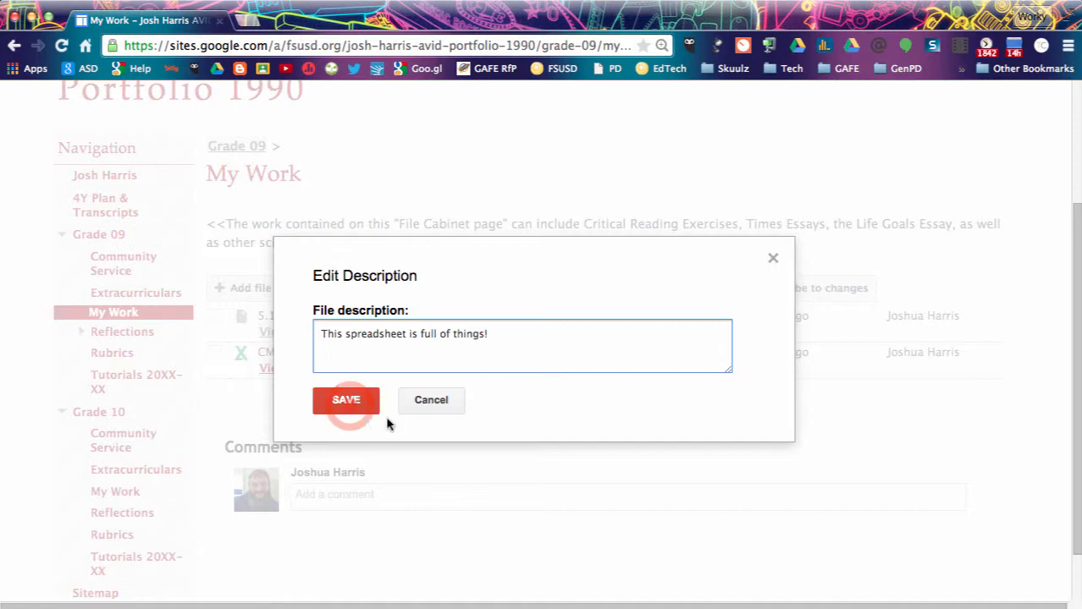
{"action": "left_click", "coordinate": [347, 401]}
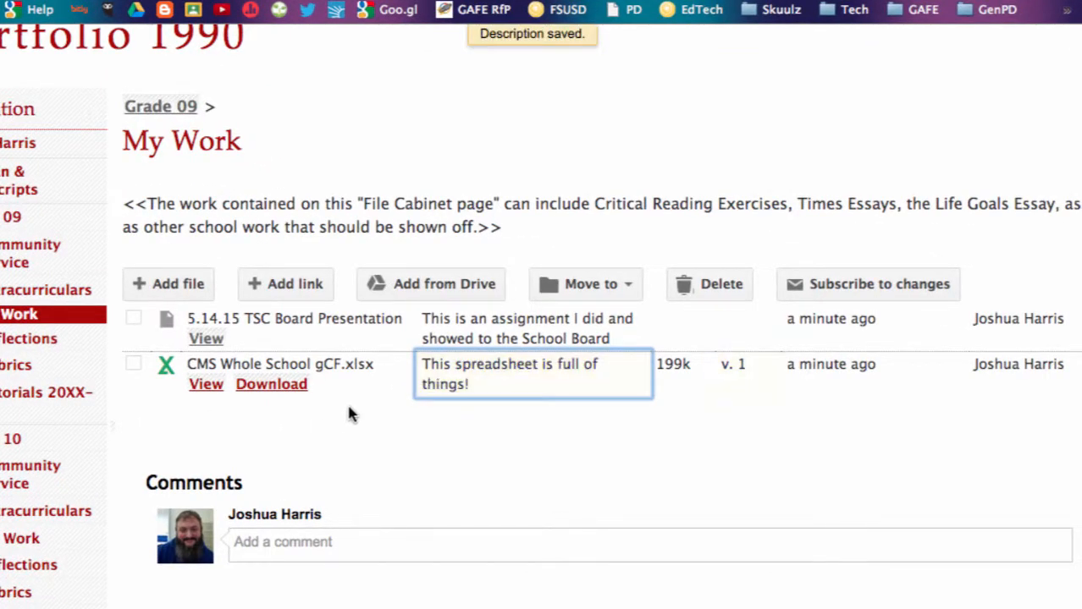
{"action": "left_click", "coordinate": [134, 318]}
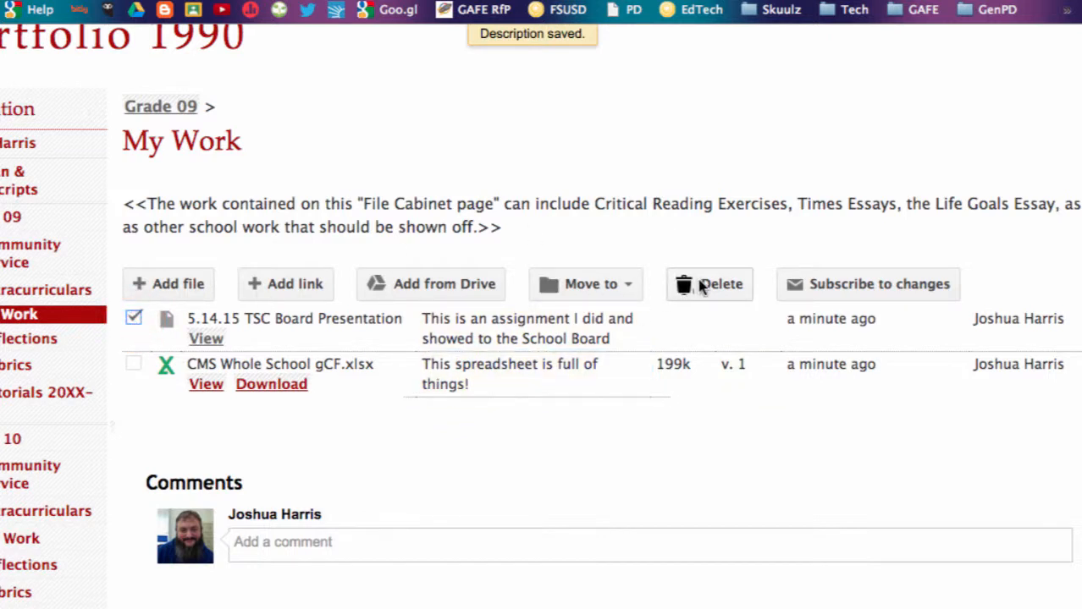
{"action": "left_click", "coordinate": [495, 427]}
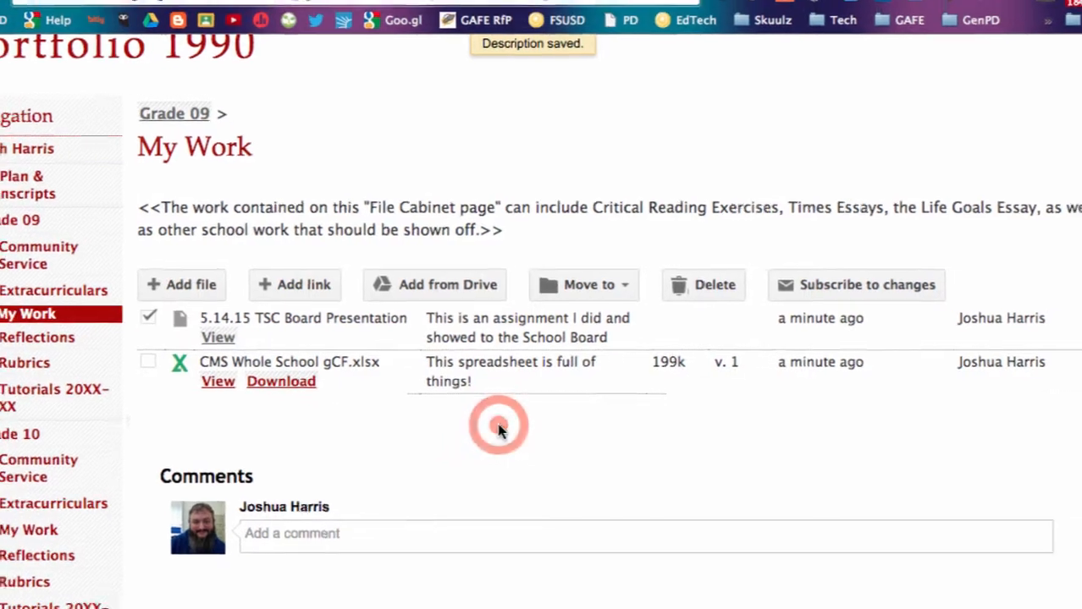
{"action": "left_click", "coordinate": [37, 337]}
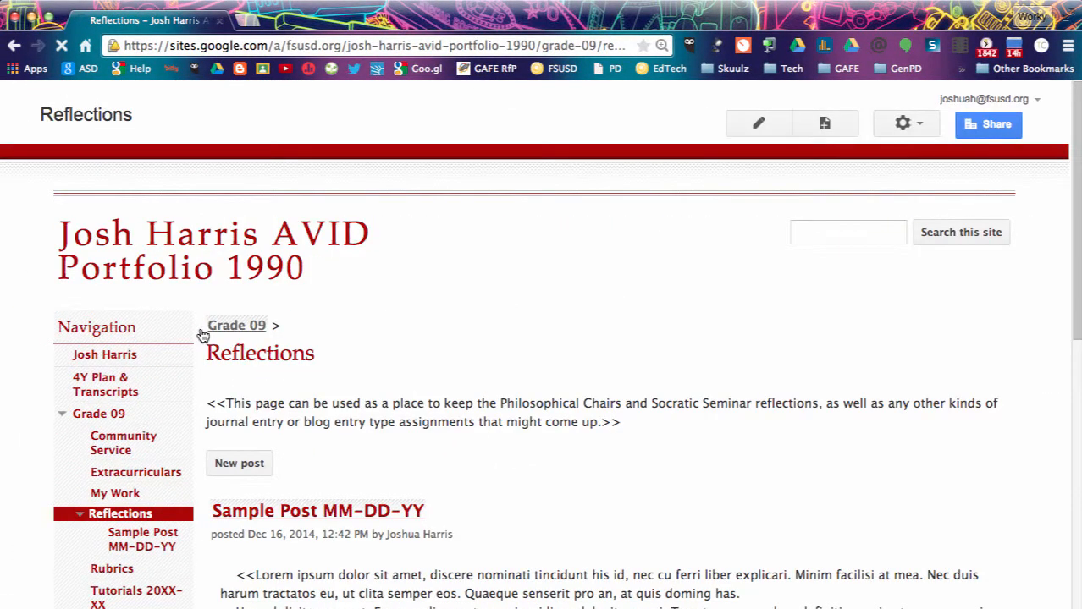
Browse the Grade 09 Reflections page and open the Sample Post MM-DD-YY entry.
{"action": "scroll", "coordinate": [398, 415], "scroll_direction": "down", "scroll_amount": 3}
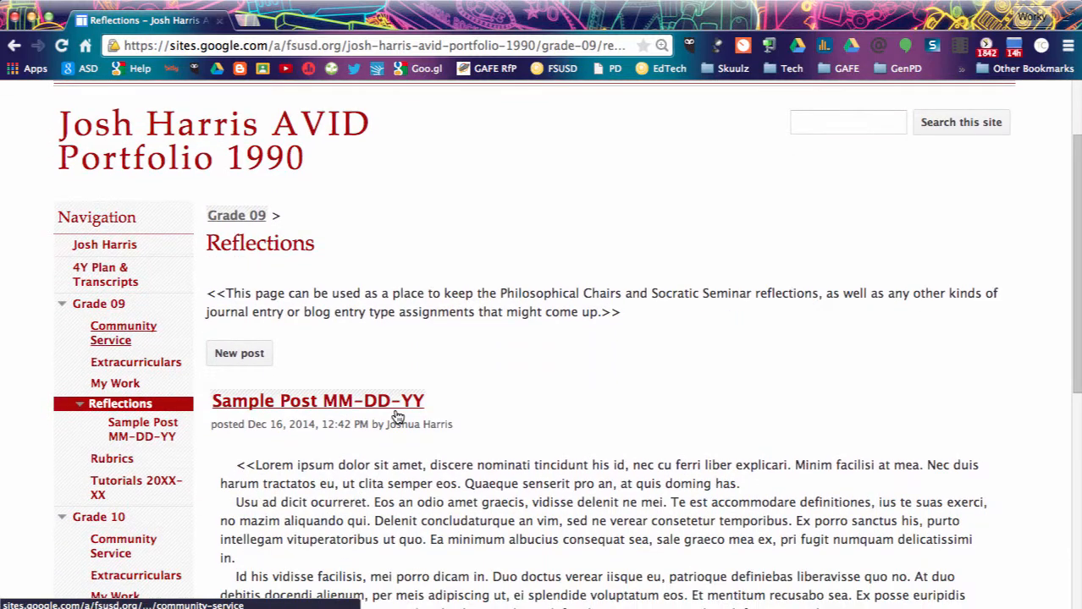
{"action": "scroll", "coordinate": [398, 417], "scroll_direction": "down", "scroll_amount": 3}
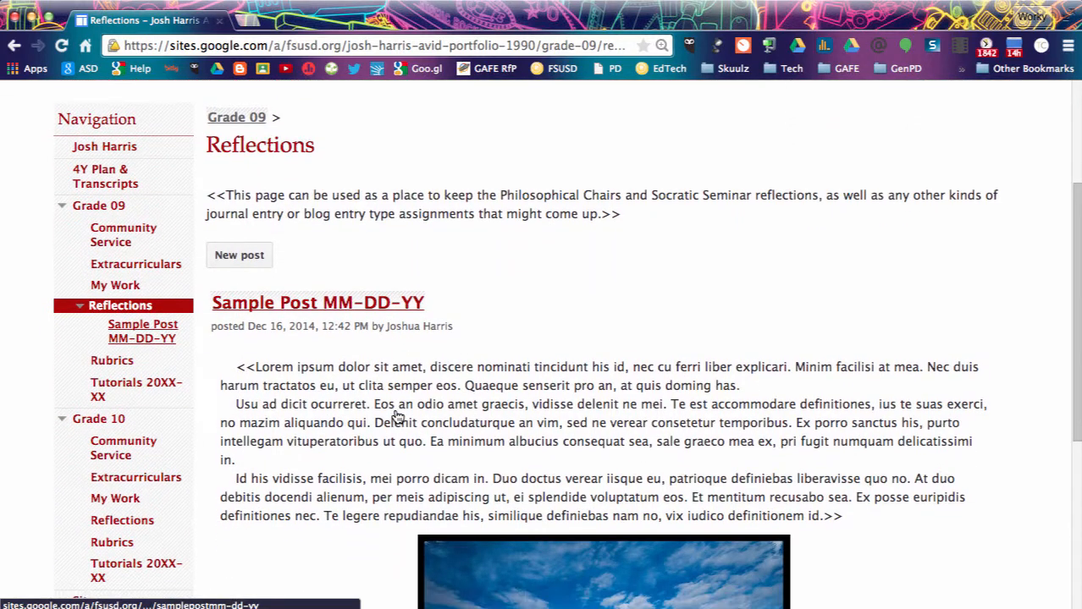
{"action": "scroll", "coordinate": [398, 416], "scroll_direction": "up", "scroll_amount": 1}
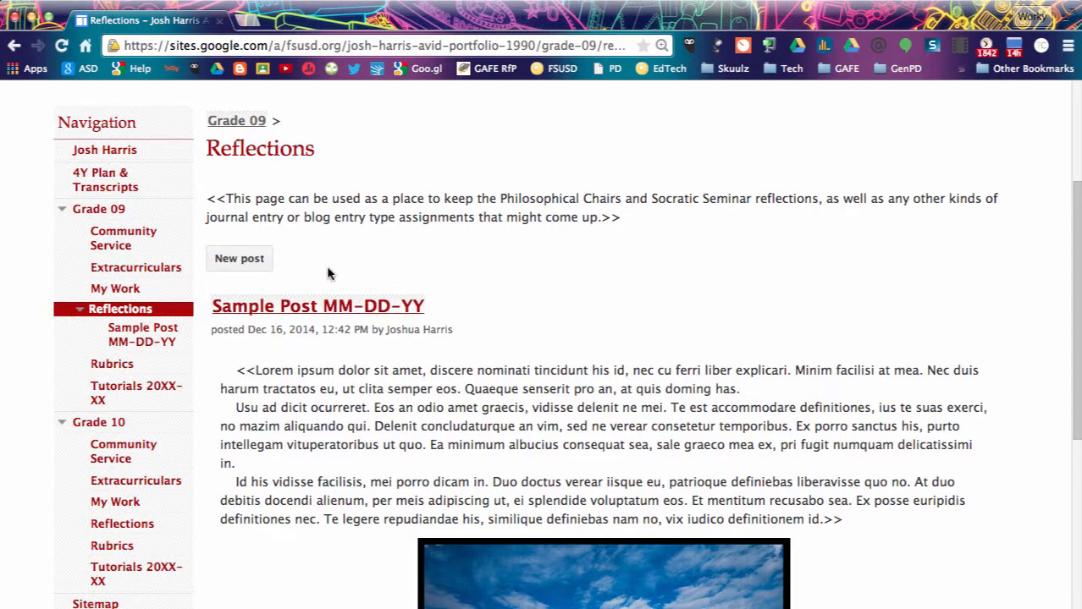
{"action": "scroll", "coordinate": [411, 362], "scroll_direction": "down", "scroll_amount": 5}
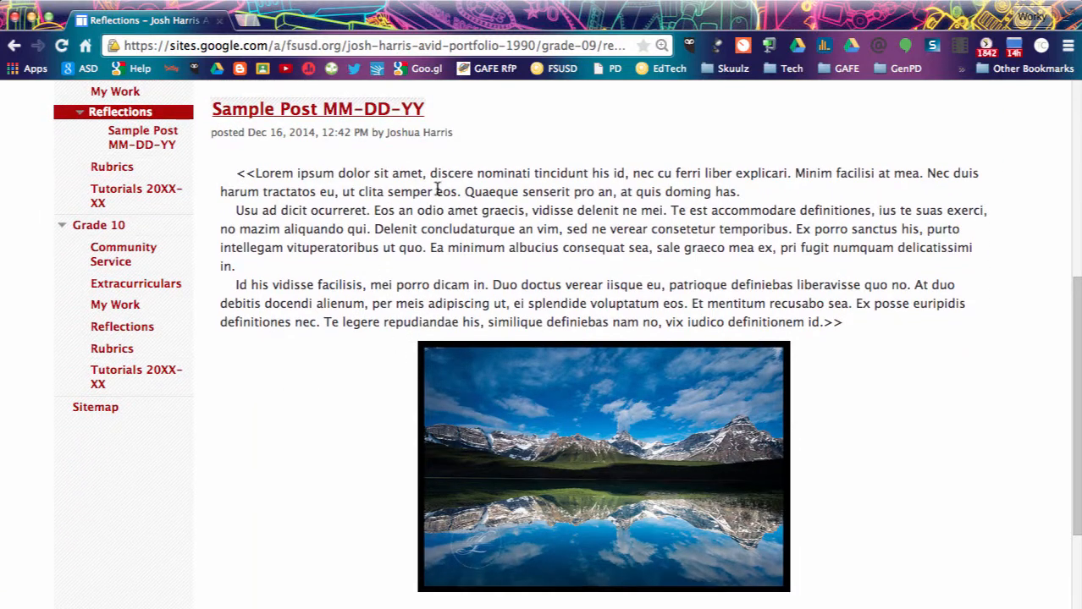
{"action": "scroll", "coordinate": [535, 414], "scroll_direction": "up", "scroll_amount": 2}
{"action": "scroll", "coordinate": [546, 440], "scroll_direction": "down", "scroll_amount": 5}
{"action": "scroll", "coordinate": [546, 444], "scroll_direction": "up", "scroll_amount": 7}
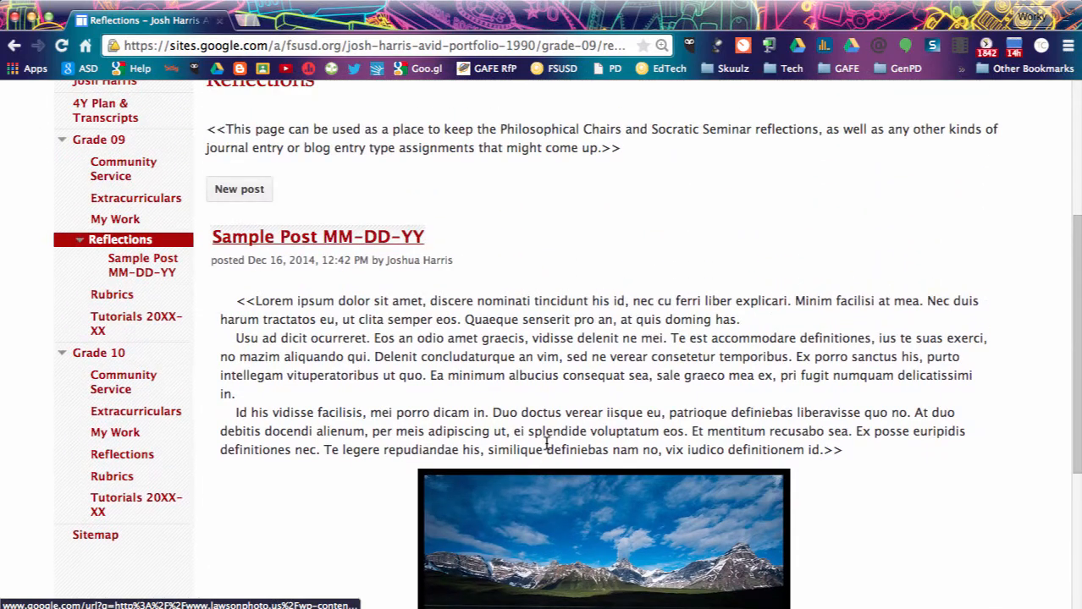
{"action": "left_click", "coordinate": [366, 237]}
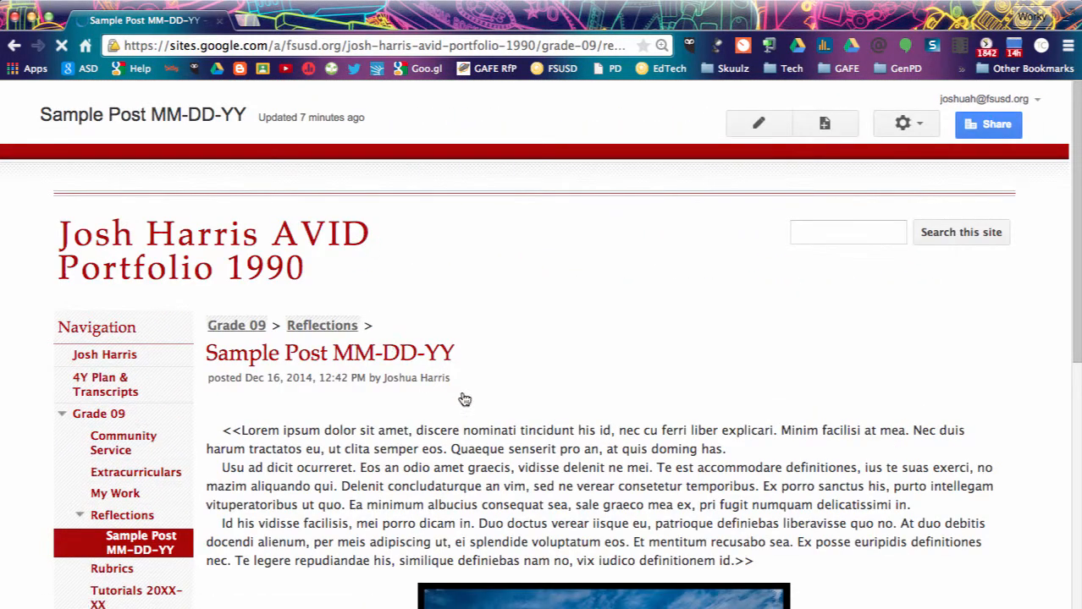
{"action": "scroll", "coordinate": [465, 400], "scroll_direction": "down", "scroll_amount": 4}
{"action": "scroll", "coordinate": [462, 392], "scroll_direction": "up", "scroll_amount": 2}
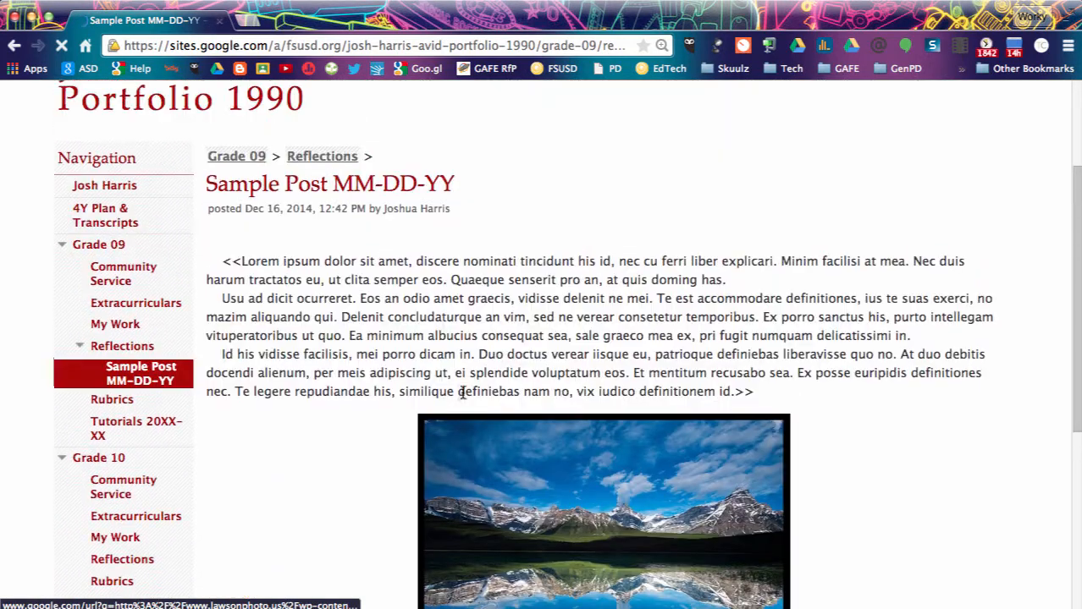
{"action": "scroll", "coordinate": [462, 392], "scroll_direction": "up", "scroll_amount": 1}
{"action": "scroll", "coordinate": [464, 397], "scroll_direction": "up", "scroll_amount": 1}
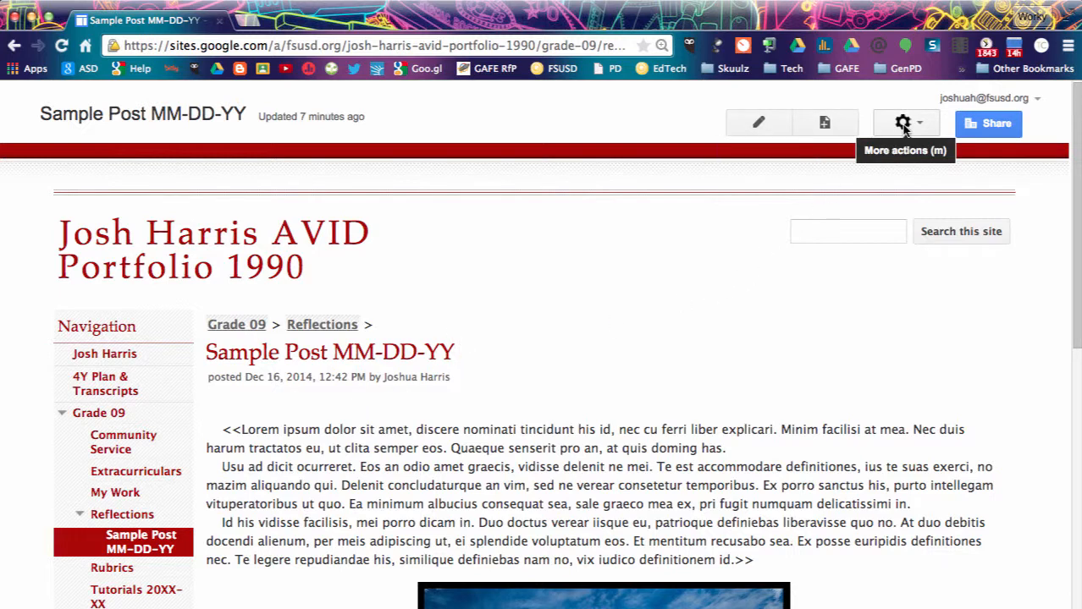
{"action": "scroll", "coordinate": [435, 406], "scroll_direction": "down", "scroll_amount": 2}
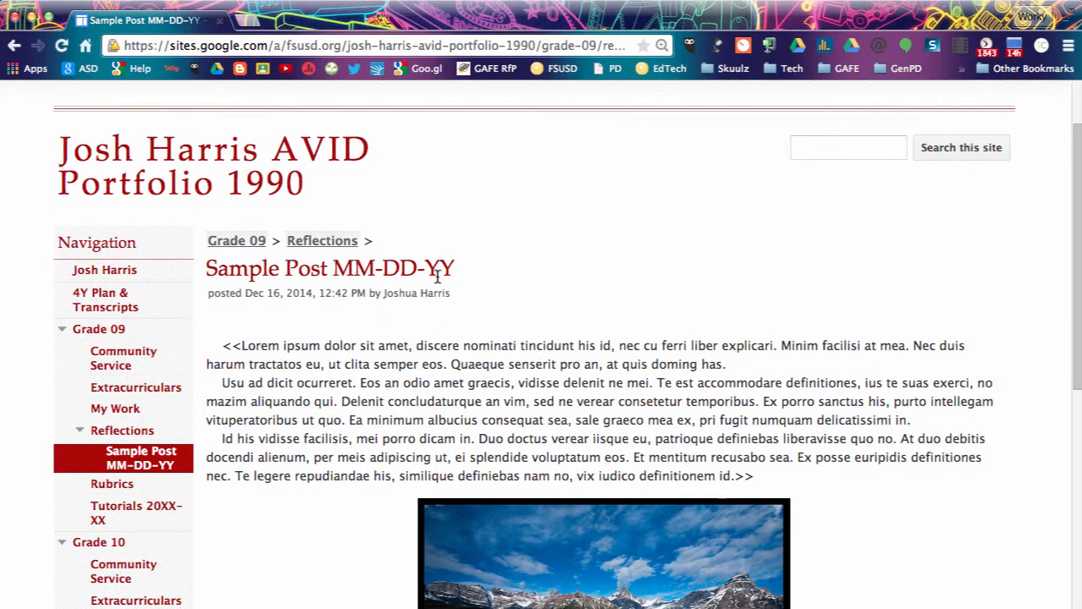
{"action": "scroll", "coordinate": [514, 302], "scroll_direction": "up", "scroll_amount": 2}
Delete the Sample Post MM-DD-YY page from the gear menu and confirm the deletion.
{"action": "left_click", "coordinate": [904, 124]}
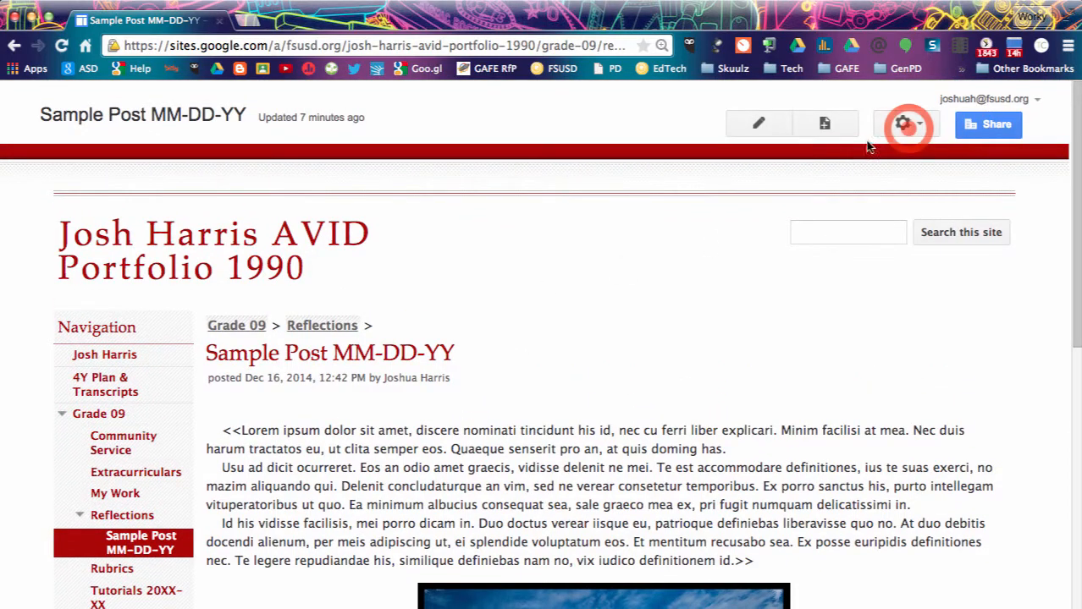
{"action": "left_click", "coordinate": [902, 126]}
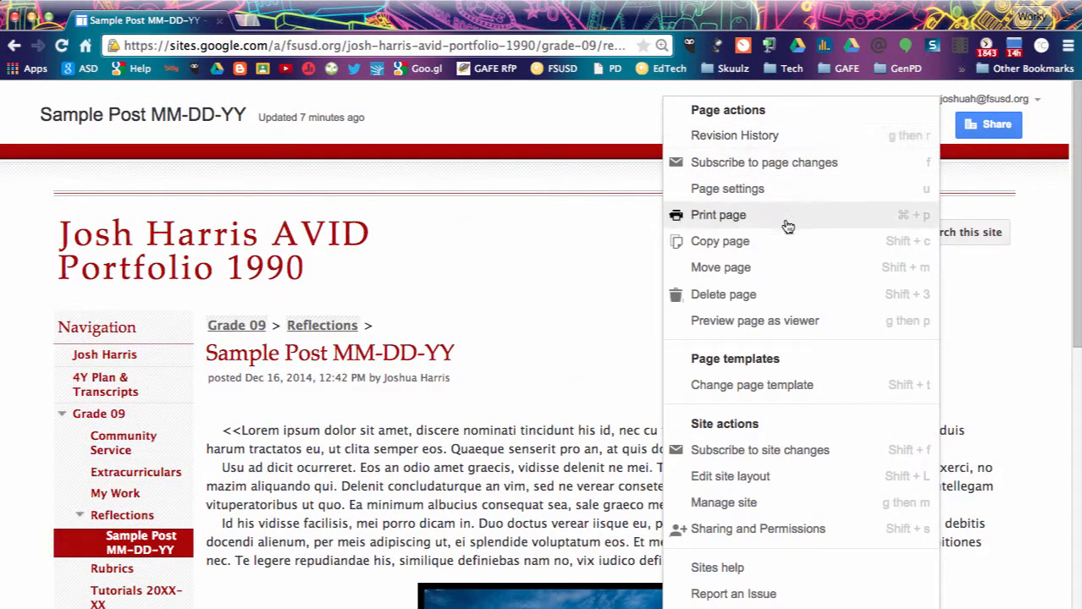
{"action": "left_click", "coordinate": [761, 296]}
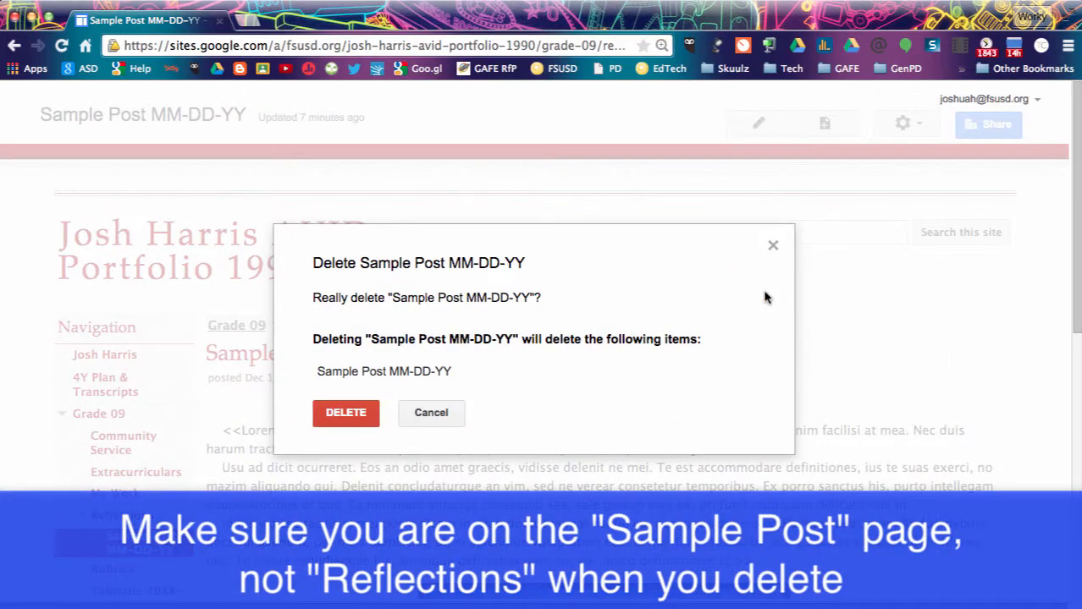
{"action": "left_click", "coordinate": [346, 414]}
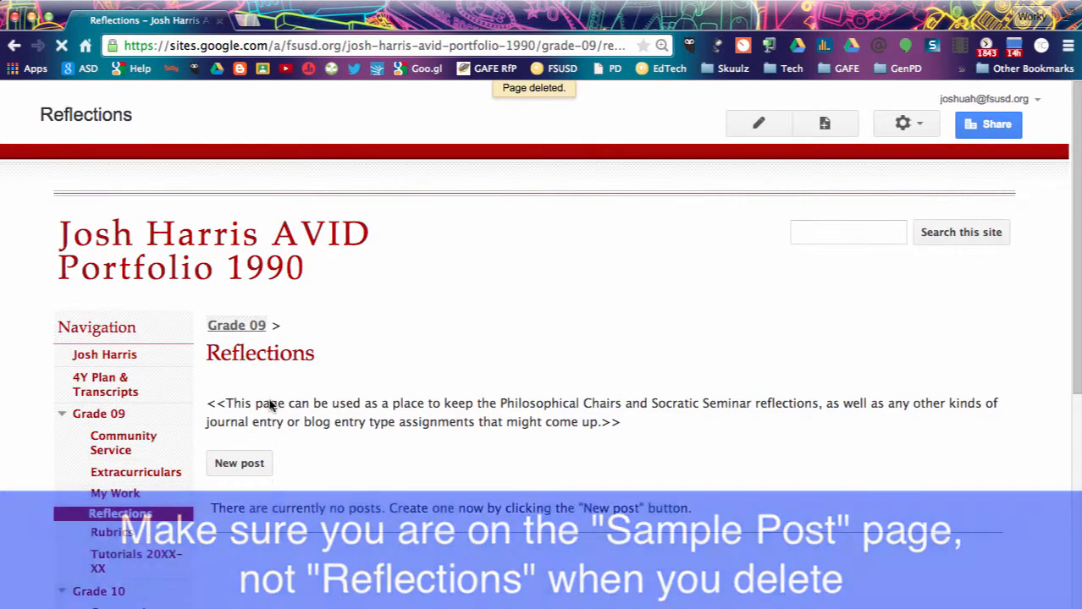
{"action": "scroll", "coordinate": [369, 448], "scroll_direction": "down", "scroll_amount": 1}
{"action": "scroll", "coordinate": [369, 451], "scroll_direction": "down", "scroll_amount": 2}
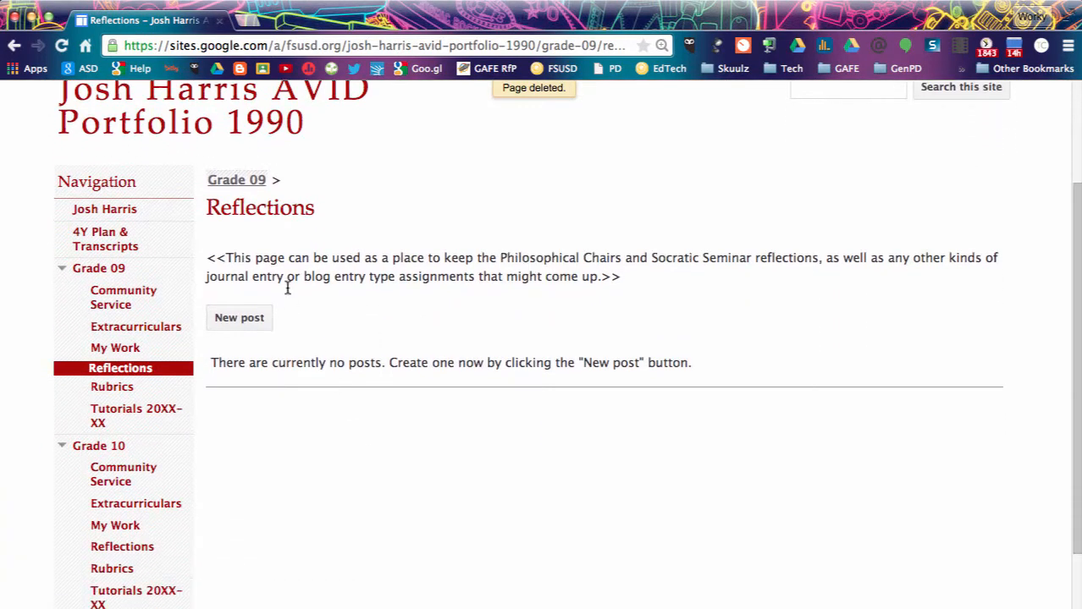
Create a new Reflections post titled 'My First Post 04-21-15' with the body text 'POST!'.
{"action": "left_click", "coordinate": [243, 319]}
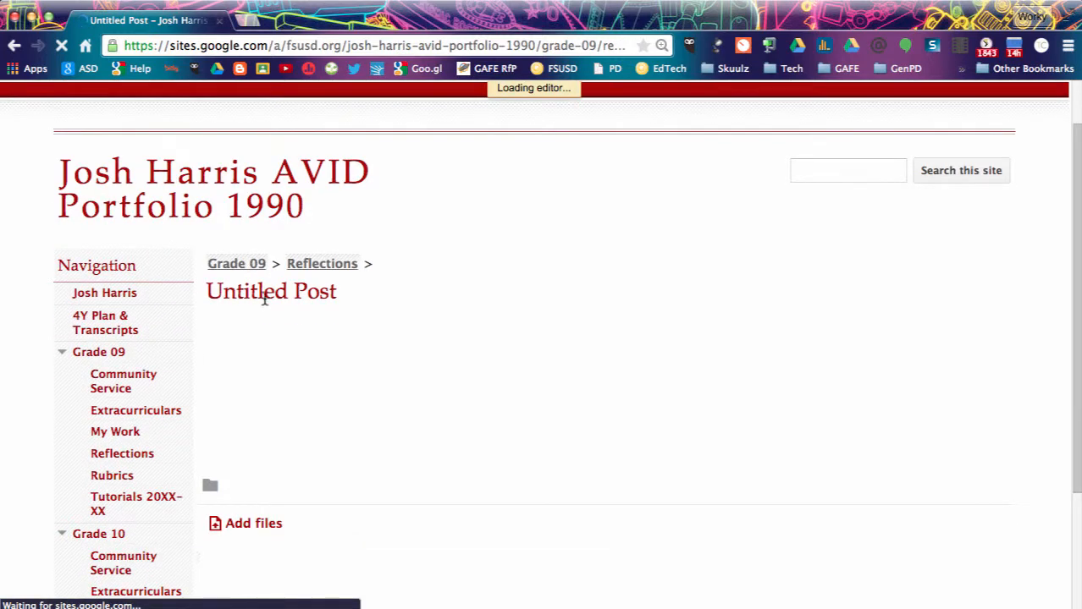
{"action": "left_click", "coordinate": [268, 311]}
{"action": "triple_click", "coordinate": [267, 311]}
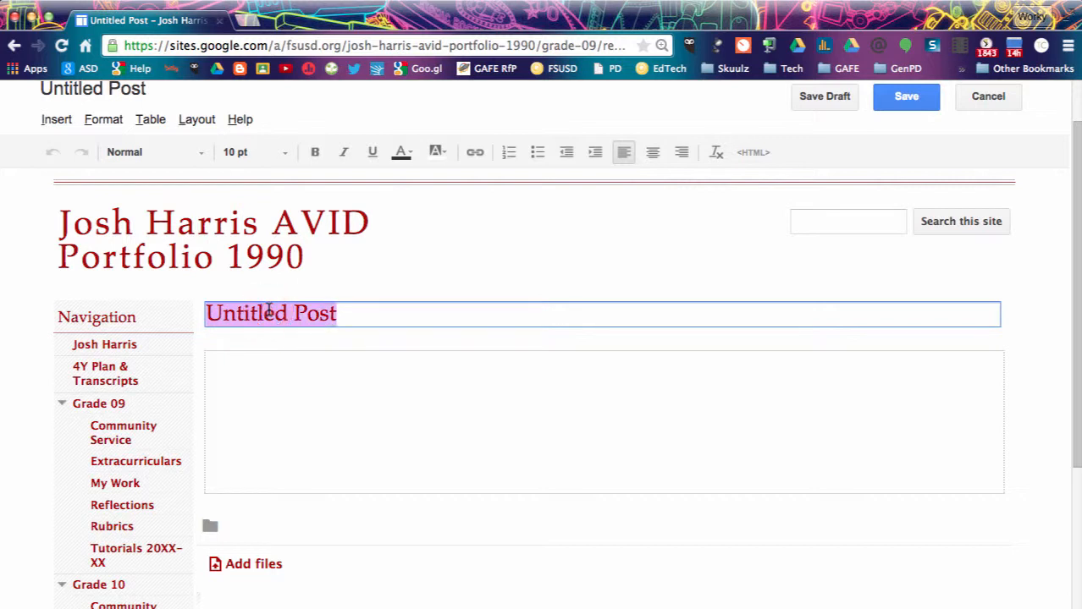
{"action": "type", "text": "M"}
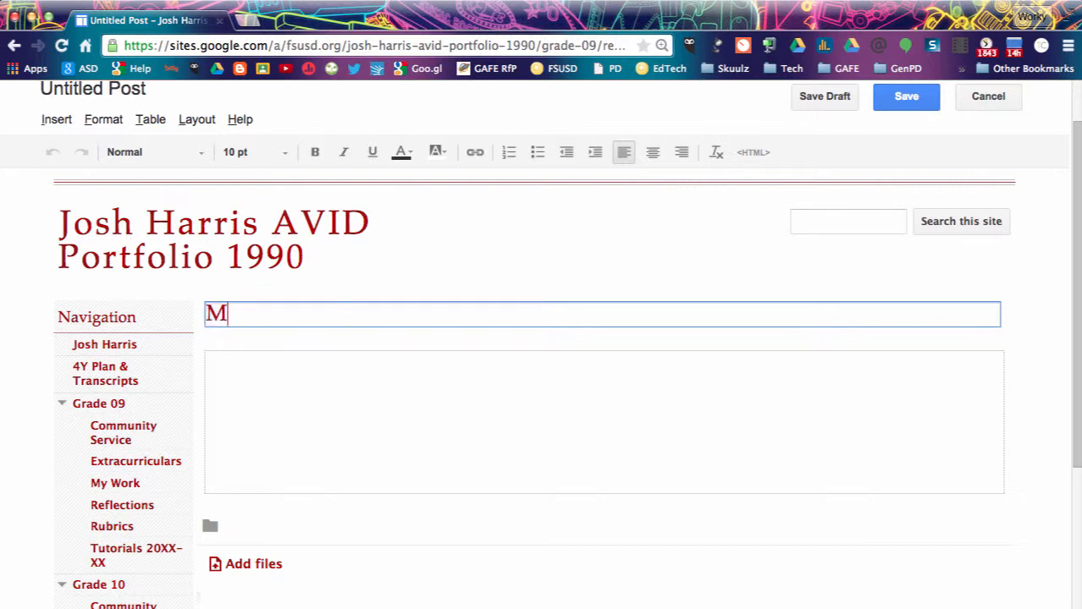
{"action": "type", "text": "y First Post"}
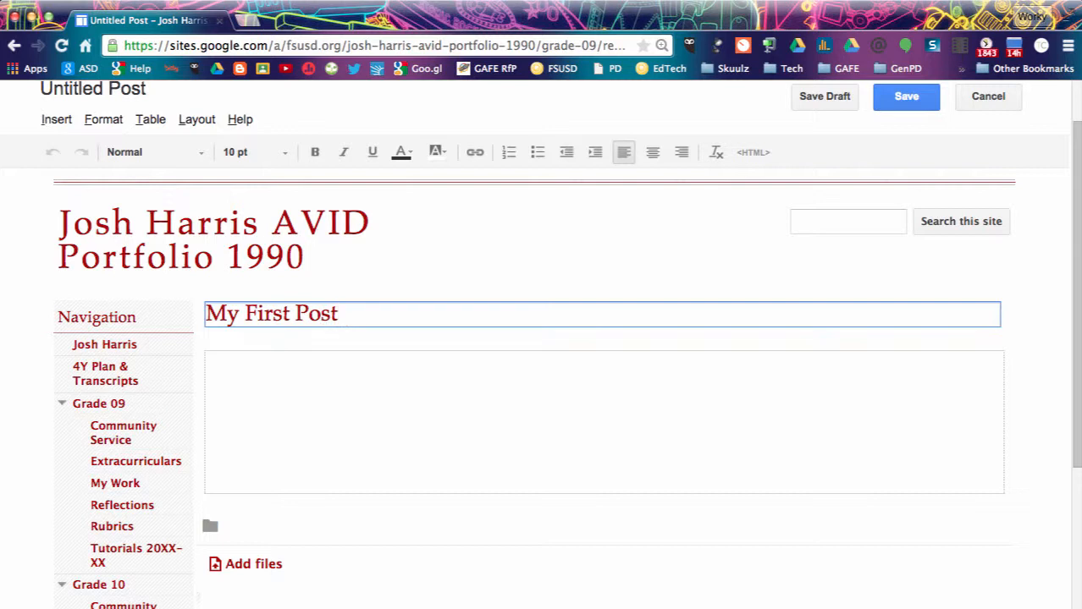
{"action": "type", "text": " 04-21-15"}
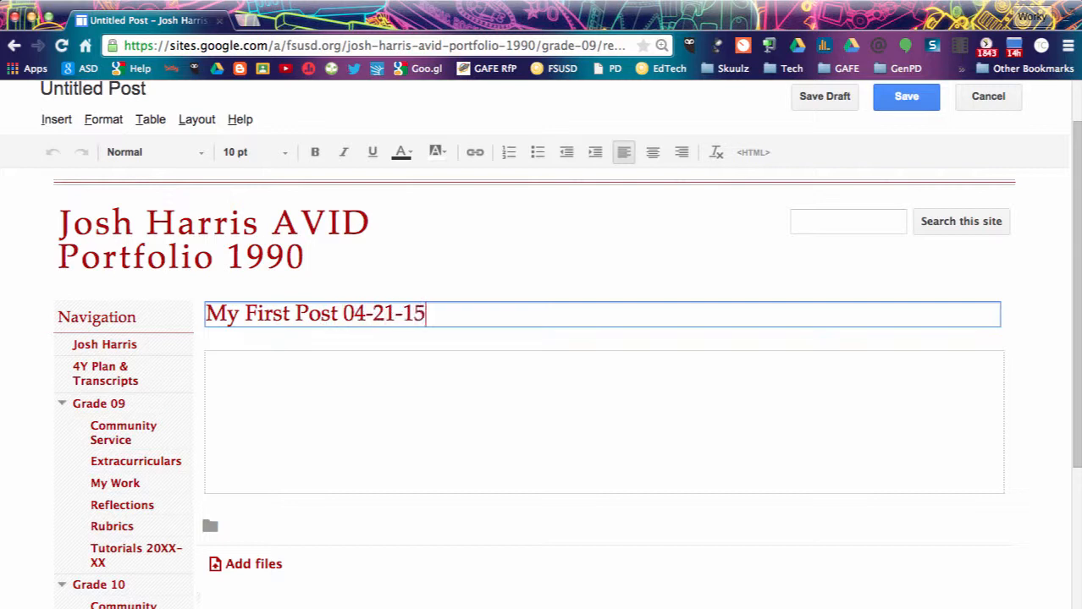
{"action": "left_click", "coordinate": [252, 384]}
{"action": "type", "text": "P"}
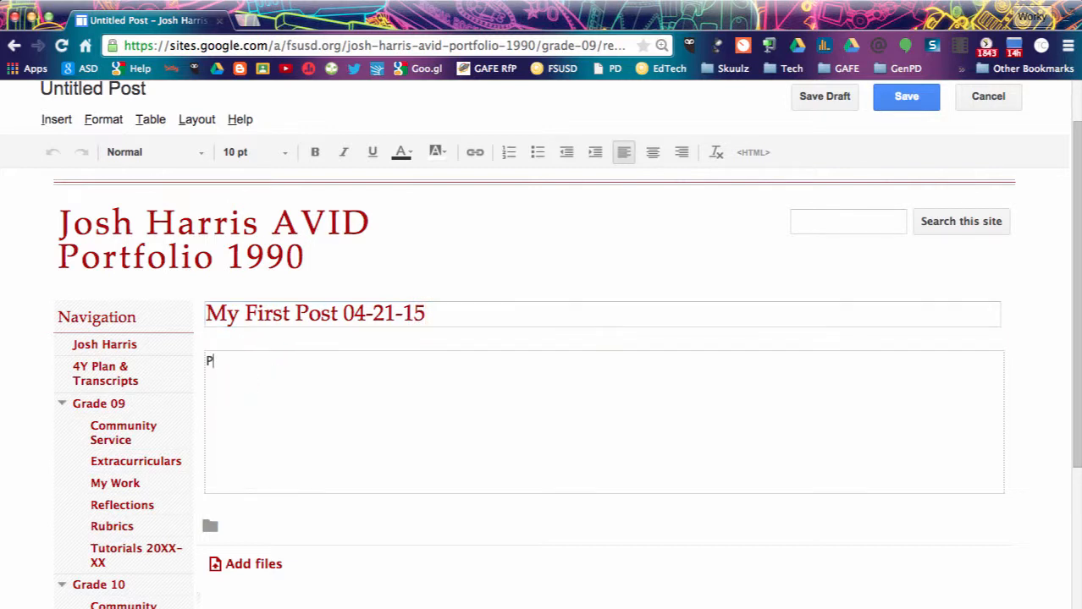
{"action": "type", "text": "OST!"}
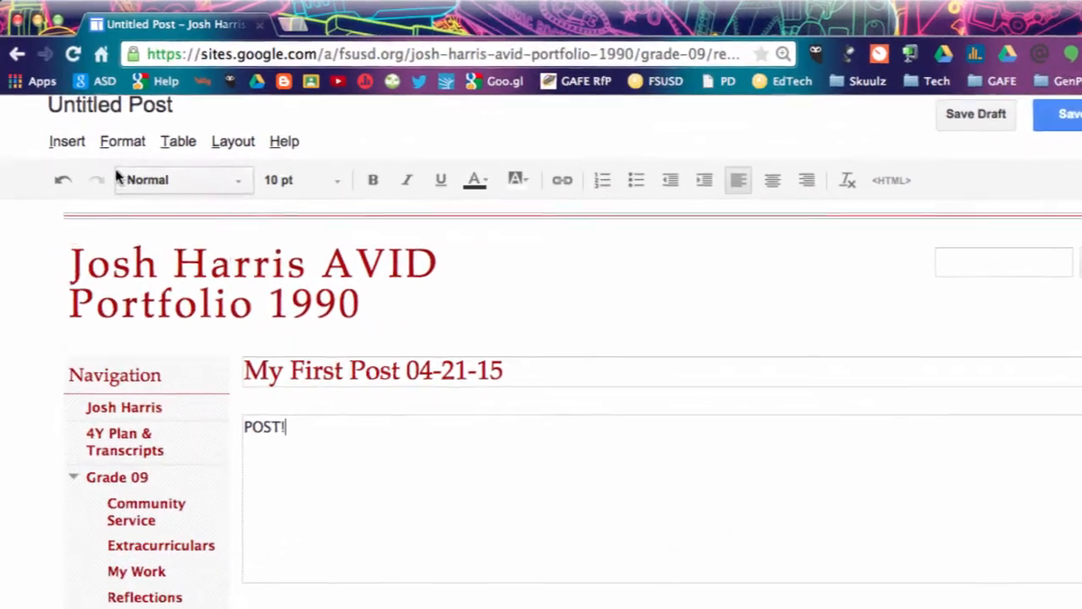
{"action": "left_click", "coordinate": [72, 152]}
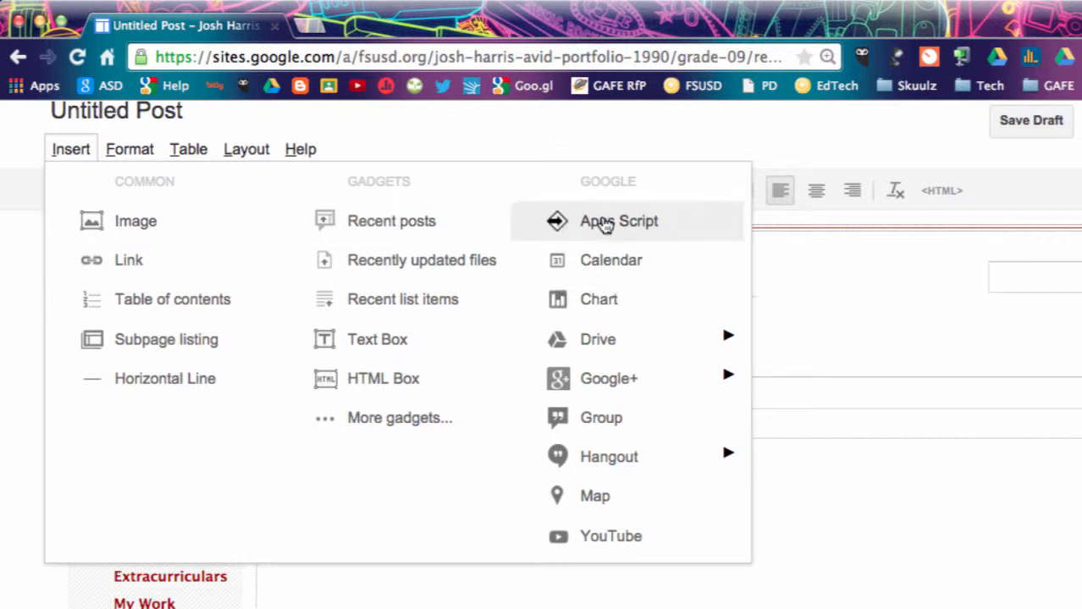
{"action": "mouse_move", "coordinate": [603, 340]}
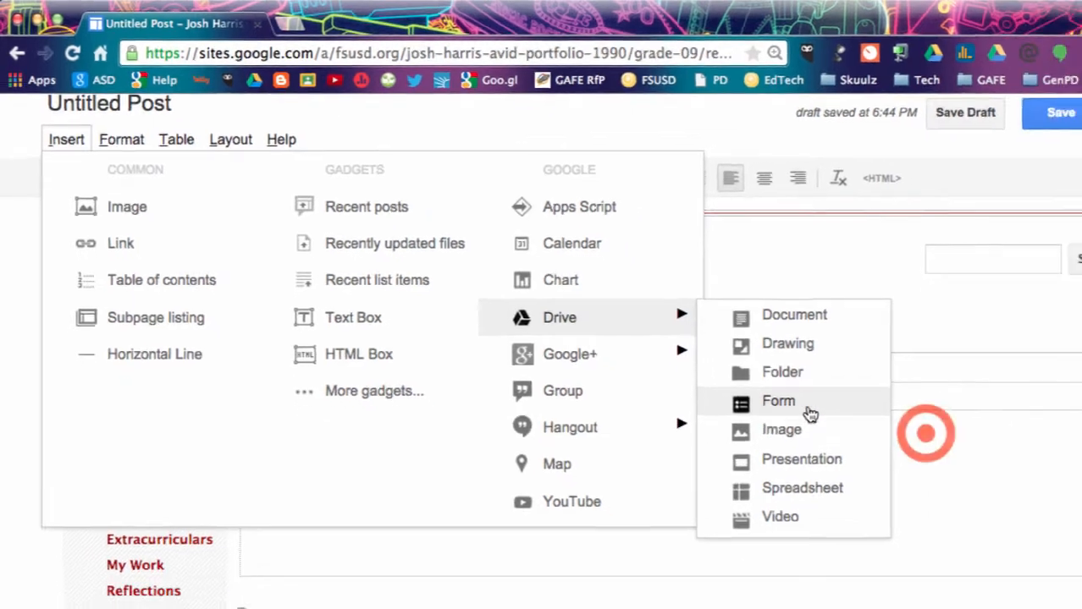
{"action": "left_click", "coordinate": [995, 459]}
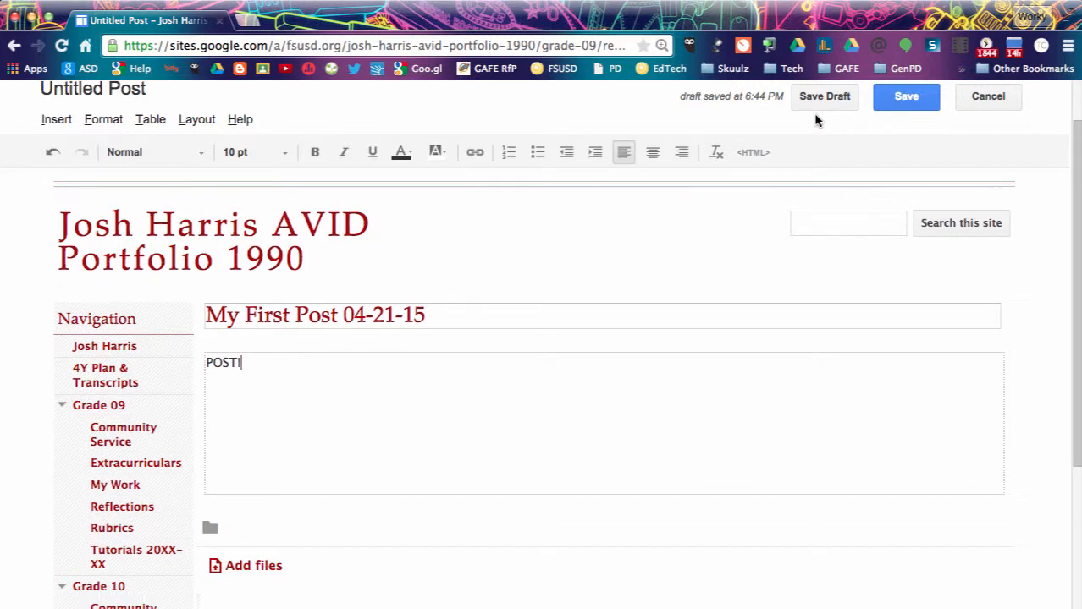
Save the post as a draft, publish it, and view it on the Reflections page.
{"action": "left_click", "coordinate": [819, 115]}
{"action": "left_click", "coordinate": [902, 100]}
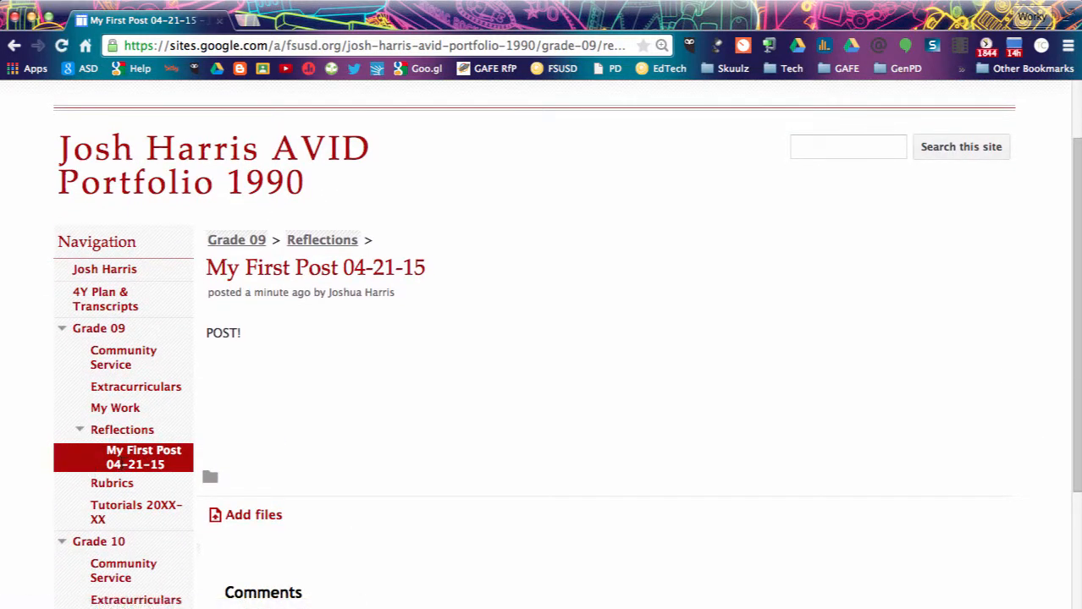
{"action": "left_click", "coordinate": [125, 429]}
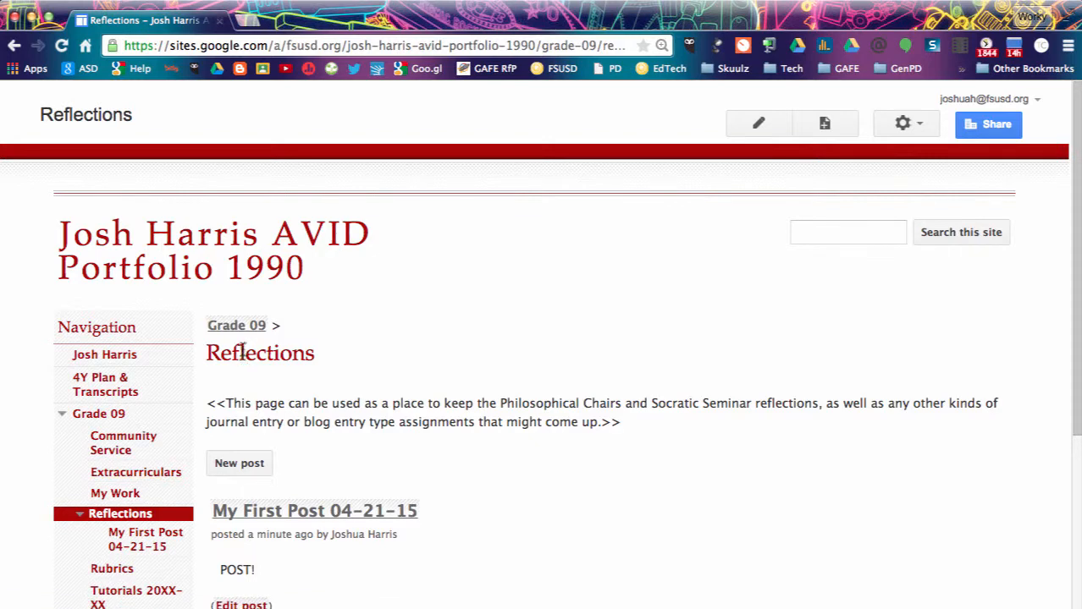
{"action": "scroll", "coordinate": [360, 403], "scroll_direction": "down", "scroll_amount": 4}
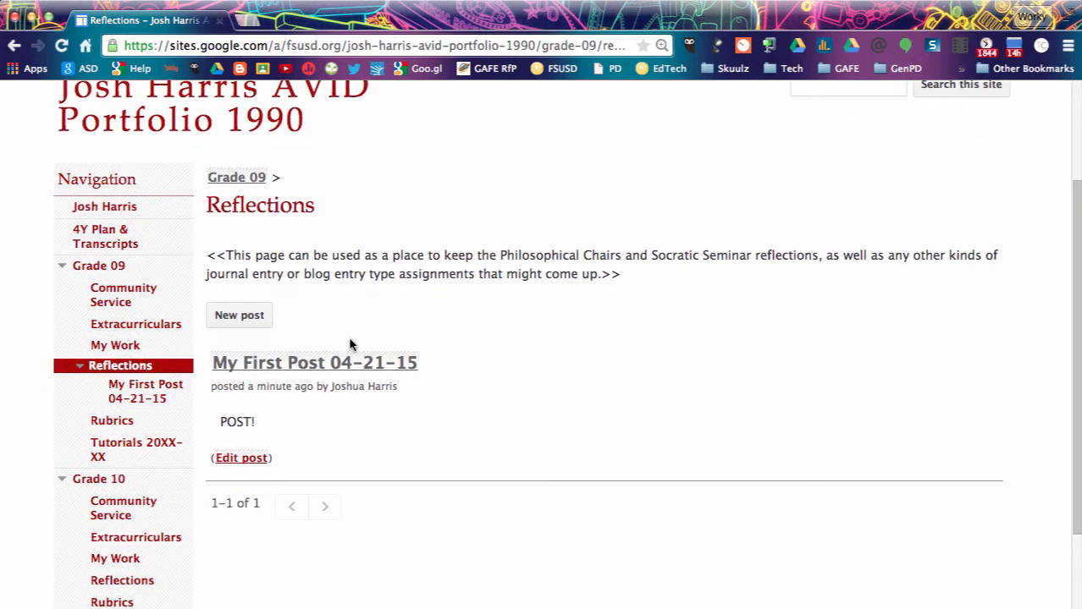
Go to the Grade 09 Rubrics page, look over its rubric placeholders, and enter edit mode.
{"action": "left_click", "coordinate": [120, 422]}
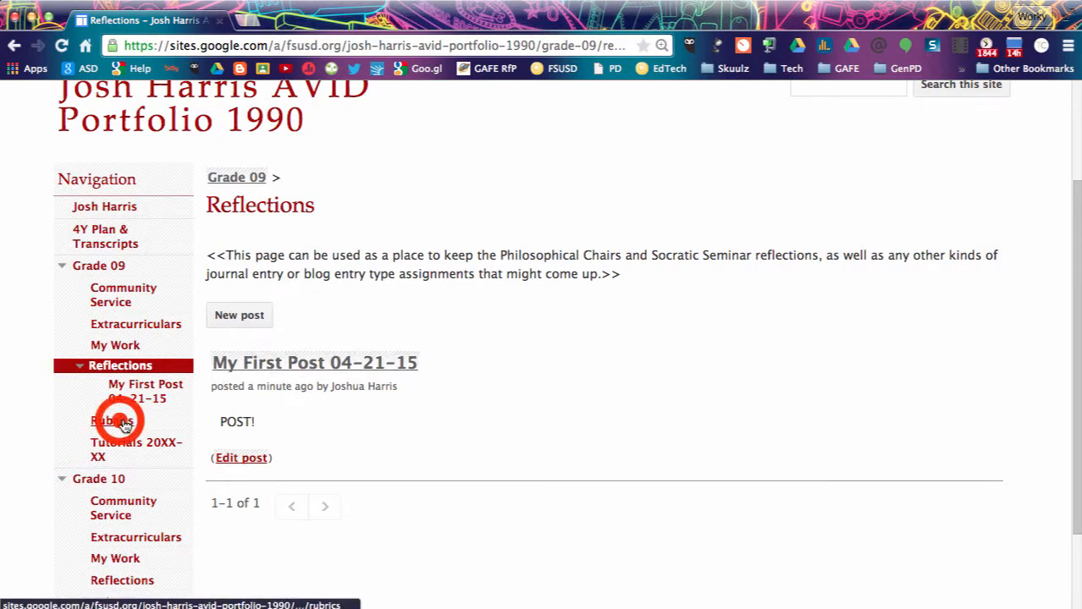
{"action": "scroll", "coordinate": [453, 414], "scroll_direction": "down", "scroll_amount": 4}
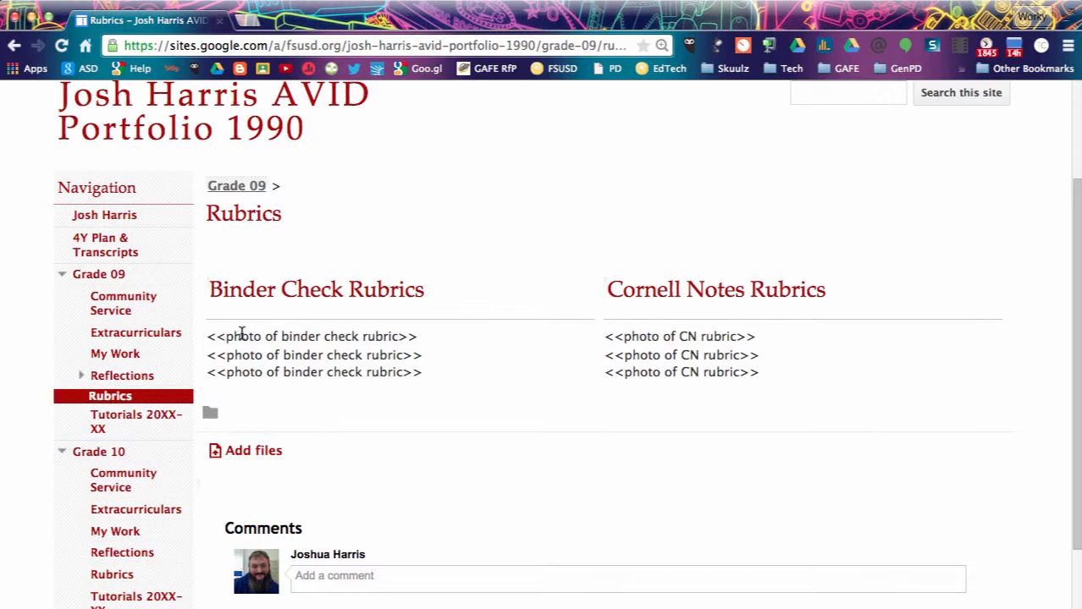
{"action": "scroll", "coordinate": [514, 248], "scroll_direction": "up", "scroll_amount": 3}
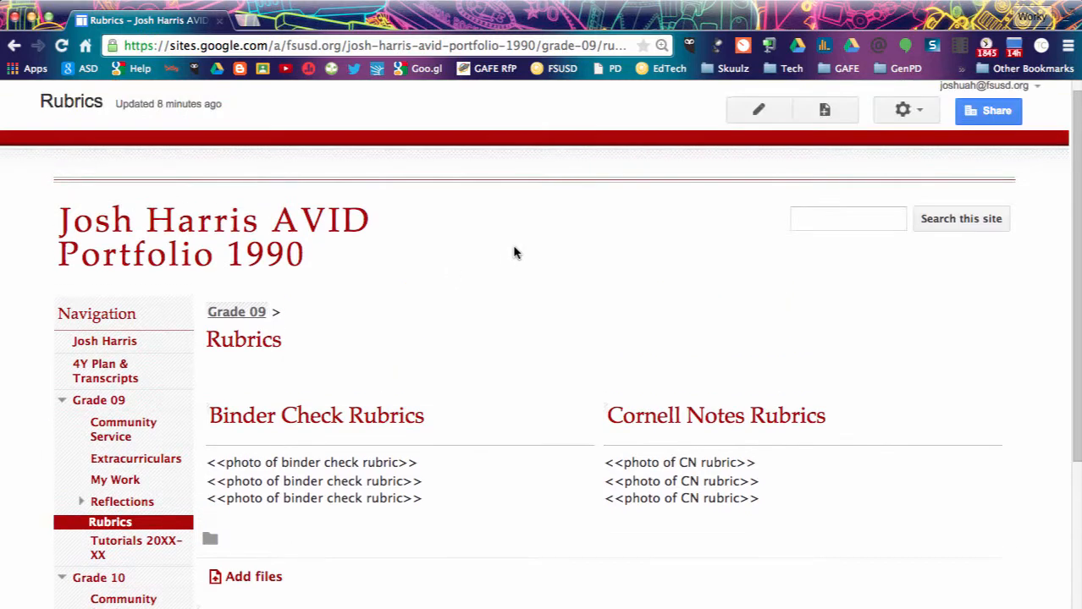
{"action": "left_click", "coordinate": [759, 115]}
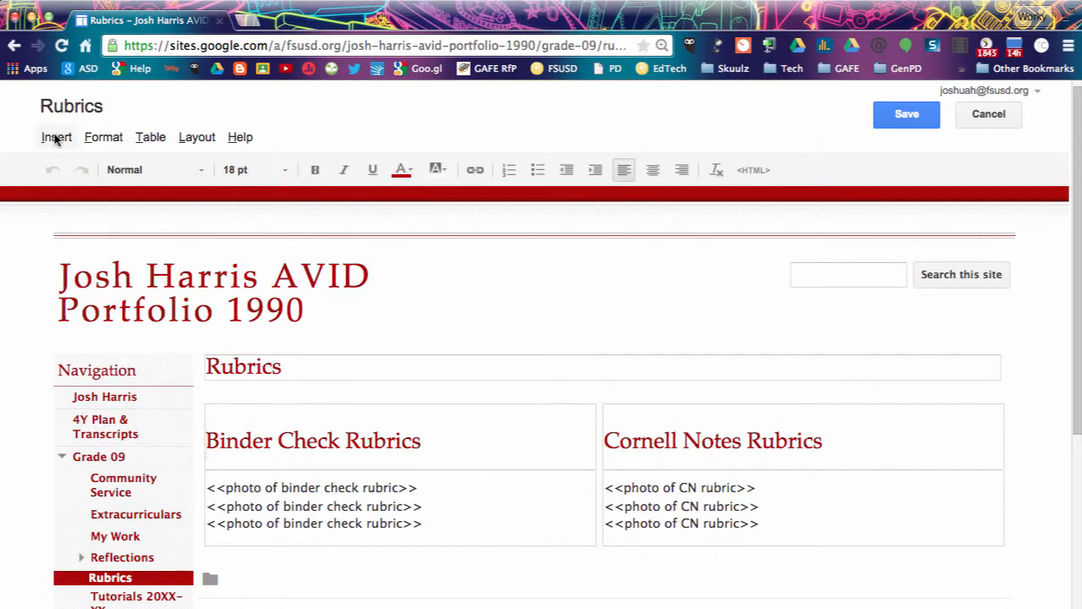
Insert the apple-and-onion image from Drive above the Binder Check Rubrics heading.
{"action": "left_click", "coordinate": [56, 138]}
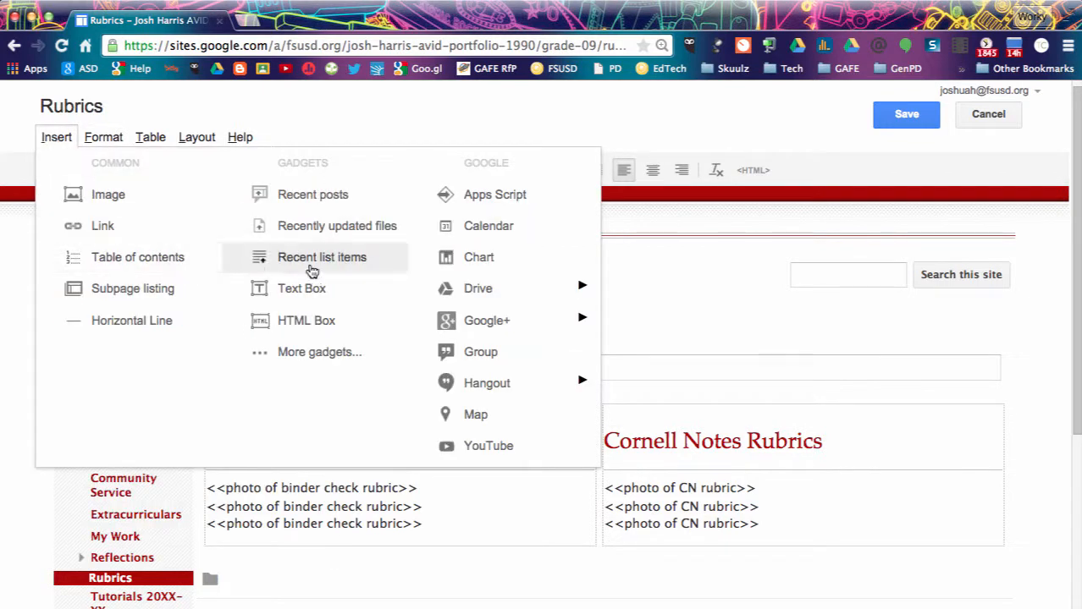
{"action": "mouse_move", "coordinate": [447, 293]}
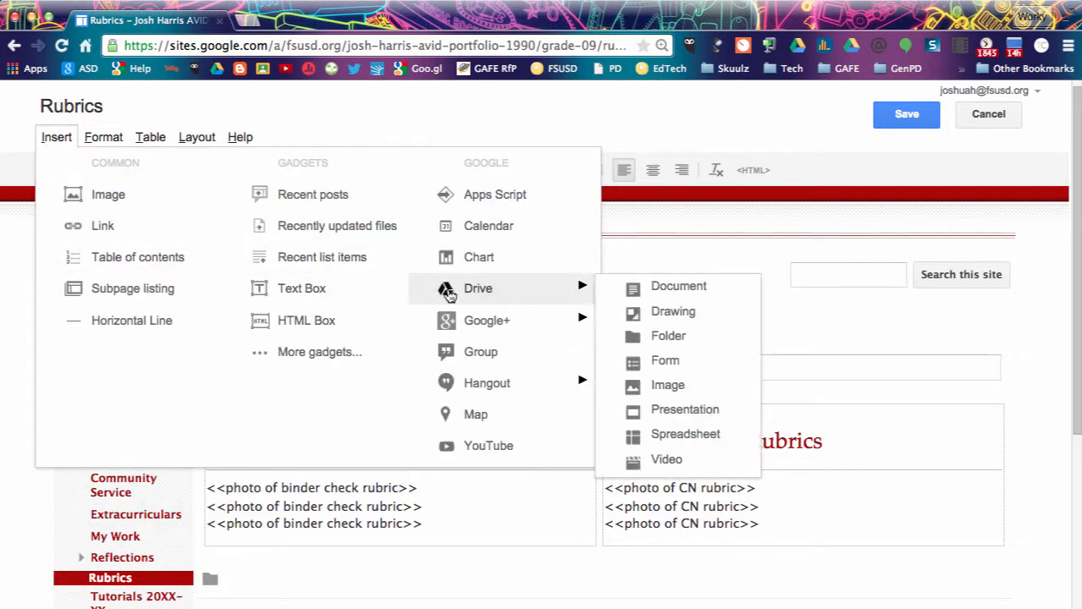
{"action": "left_click", "coordinate": [669, 386]}
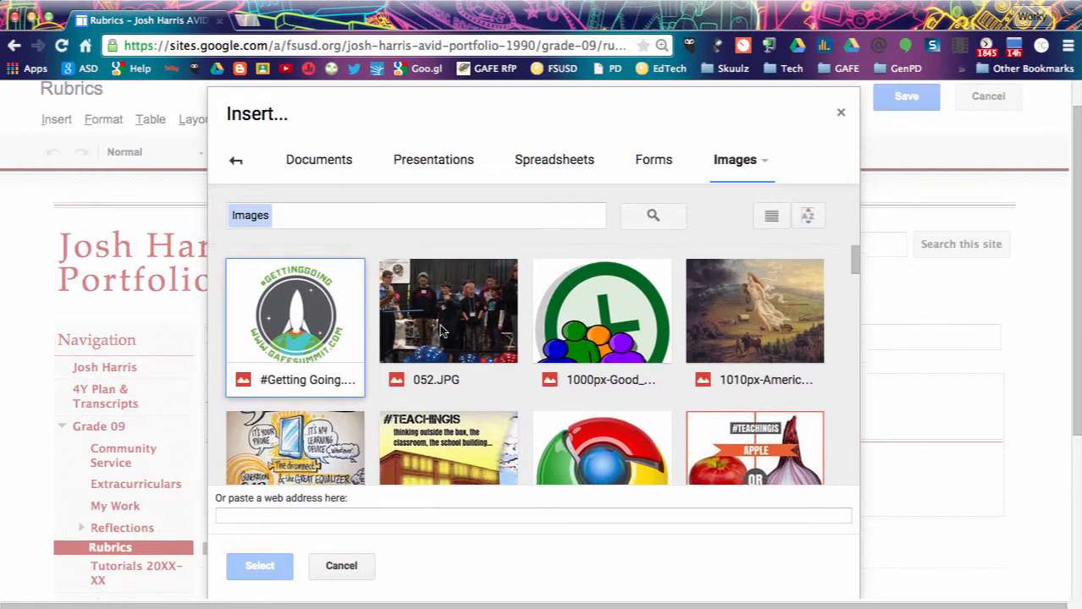
{"action": "scroll", "coordinate": [442, 331], "scroll_direction": "down", "scroll_amount": 1}
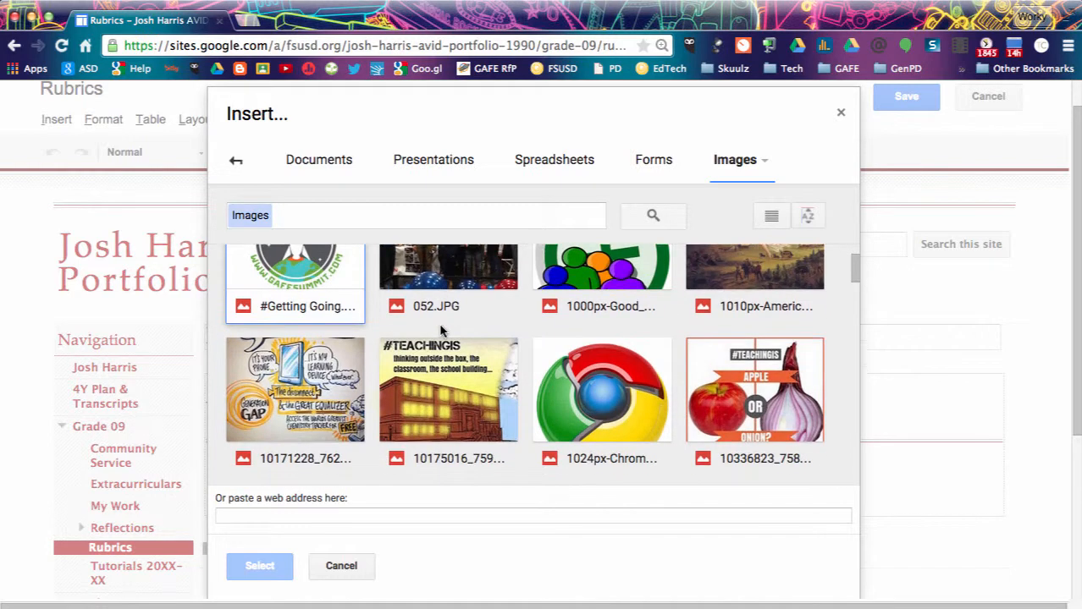
{"action": "left_click", "coordinate": [756, 385]}
{"action": "left_click", "coordinate": [260, 566]}
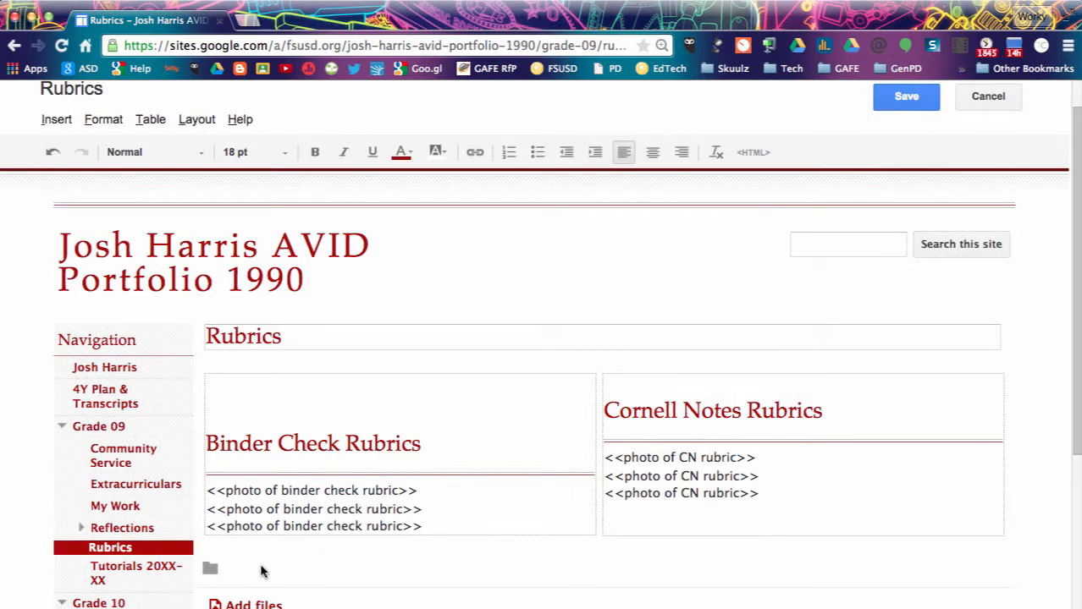
{"action": "scroll", "coordinate": [261, 565], "scroll_direction": "down", "scroll_amount": 3}
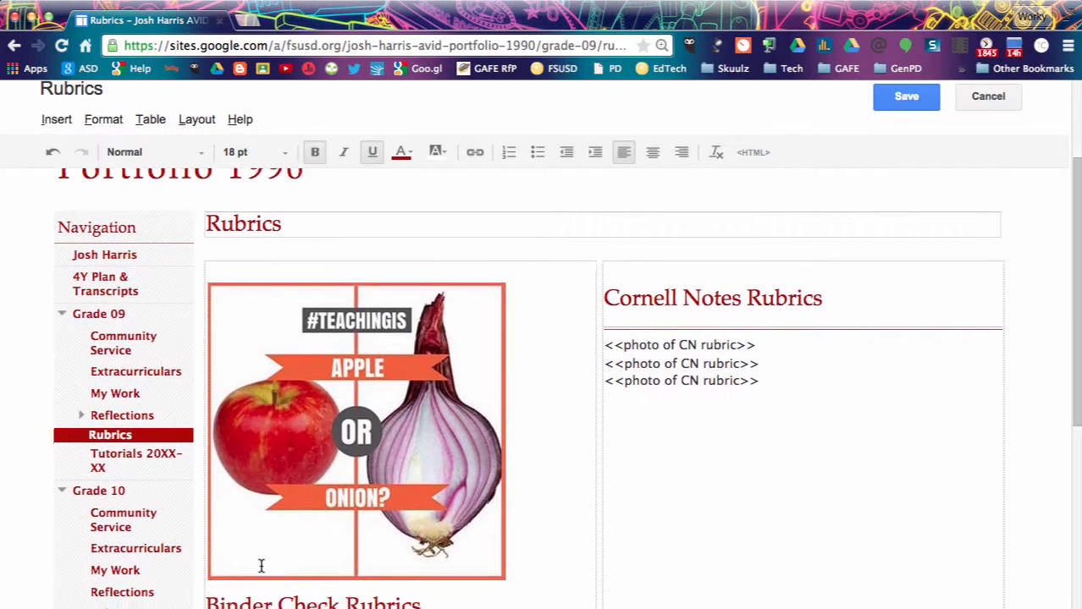
{"action": "scroll", "coordinate": [262, 535], "scroll_direction": "down", "scroll_amount": 2}
{"action": "scroll", "coordinate": [262, 536], "scroll_direction": "up", "scroll_amount": 2}
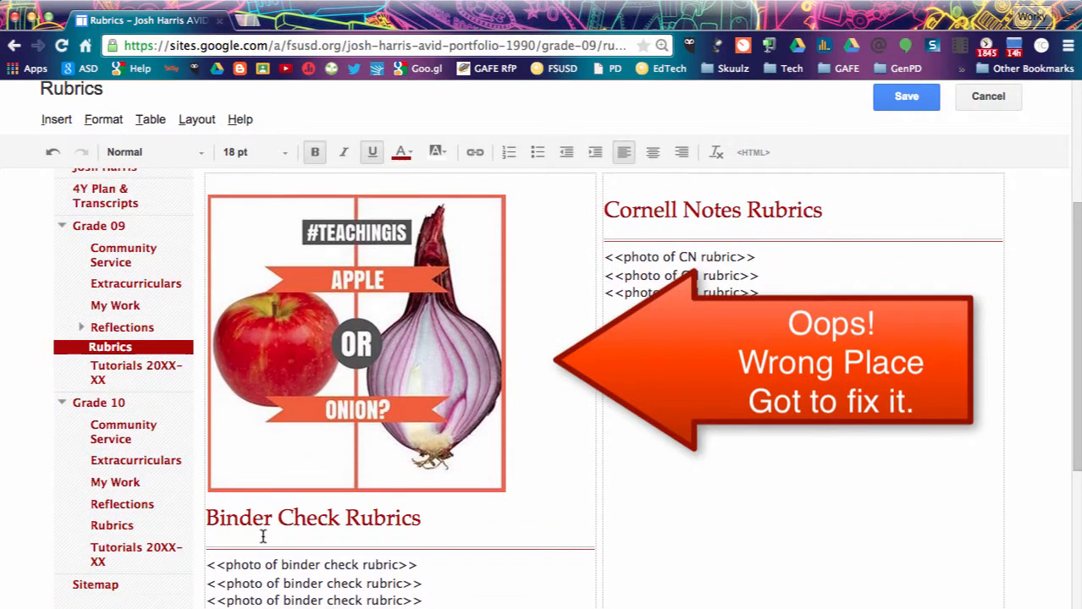
{"action": "scroll", "coordinate": [263, 536], "scroll_direction": "down", "scroll_amount": 3}
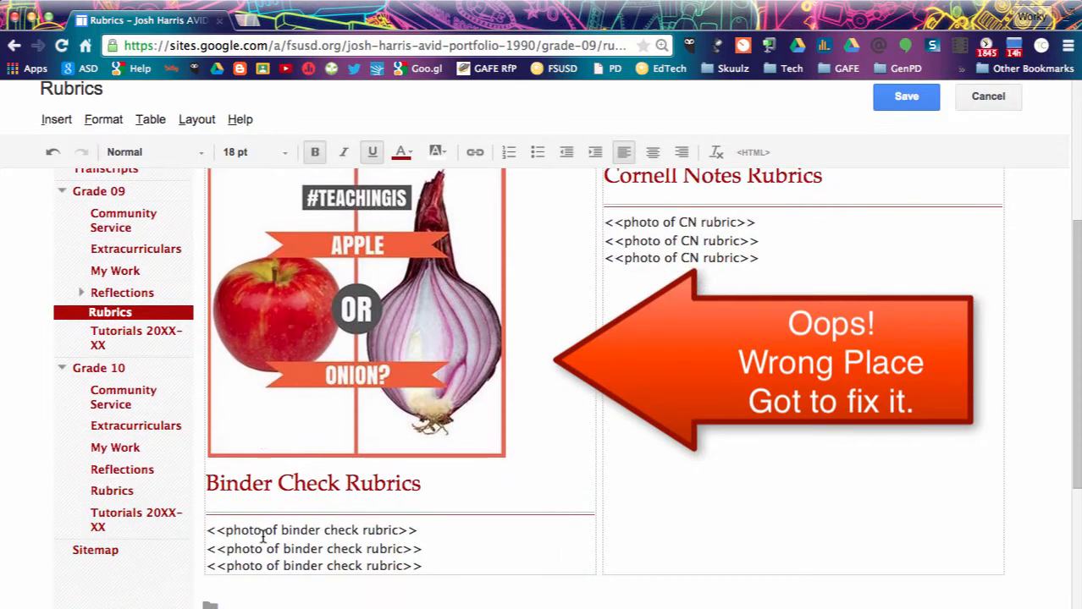
{"action": "double_click", "coordinate": [270, 446]}
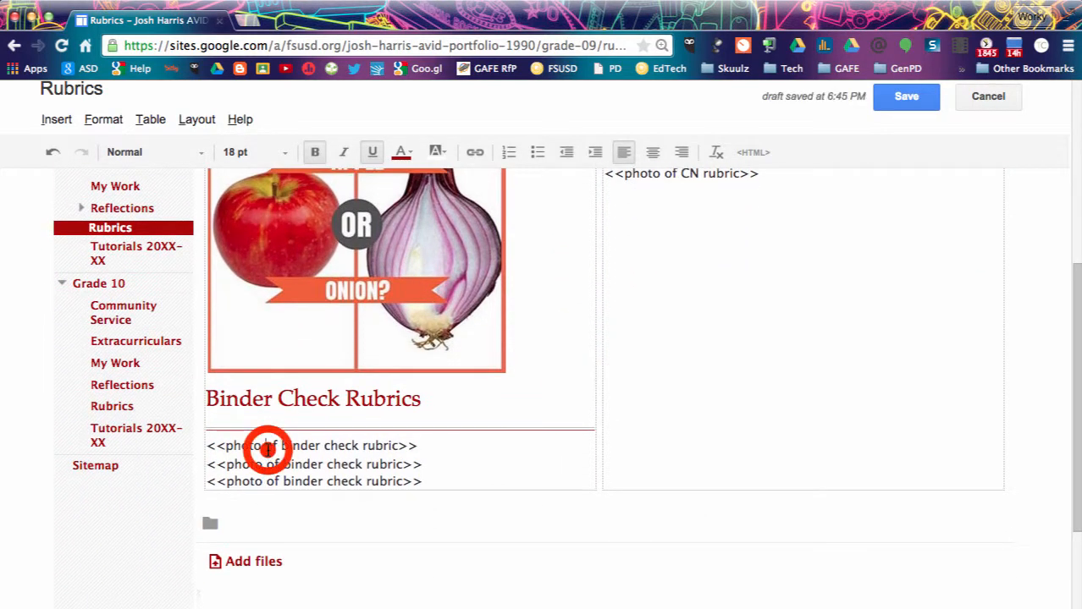
Undo the misplaced image and delete the first Binder Check placeholder line.
{"action": "key", "text": "ctrl+z"}
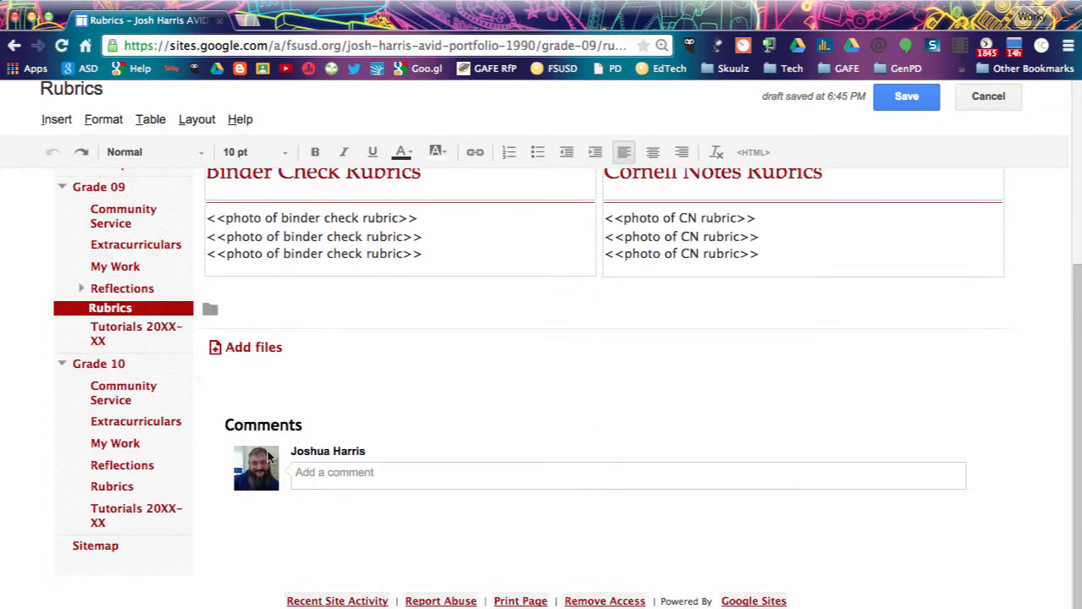
{"action": "scroll", "coordinate": [267, 455], "scroll_direction": "up", "scroll_amount": 2}
{"action": "left_click", "coordinate": [393, 310]}
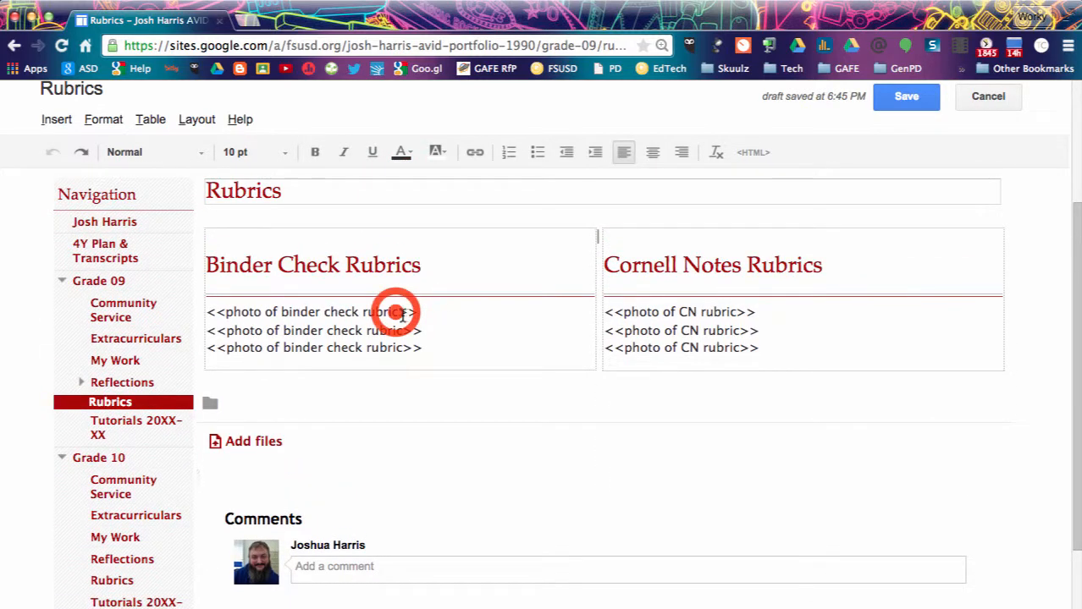
{"action": "left_click_drag", "start_coordinate": [420, 312], "coordinate": [205, 313]}
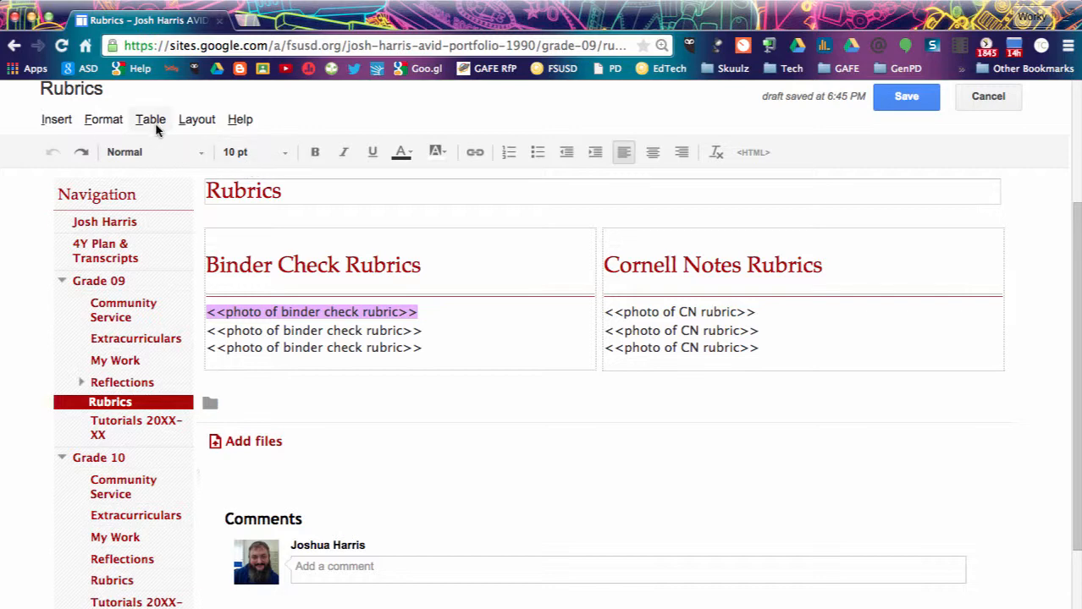
{"action": "key", "text": "BackSpace"}
Insert the apple-and-onion Drive image in place of the deleted line under Binder Check Rubrics.
{"action": "left_click", "coordinate": [57, 120]}
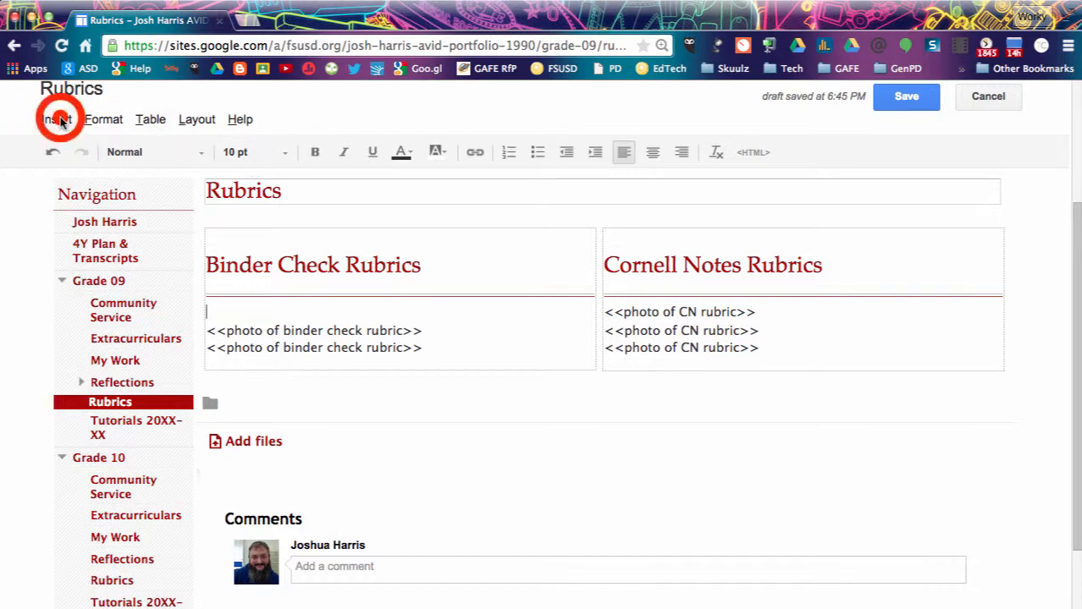
{"action": "left_click", "coordinate": [91, 177]}
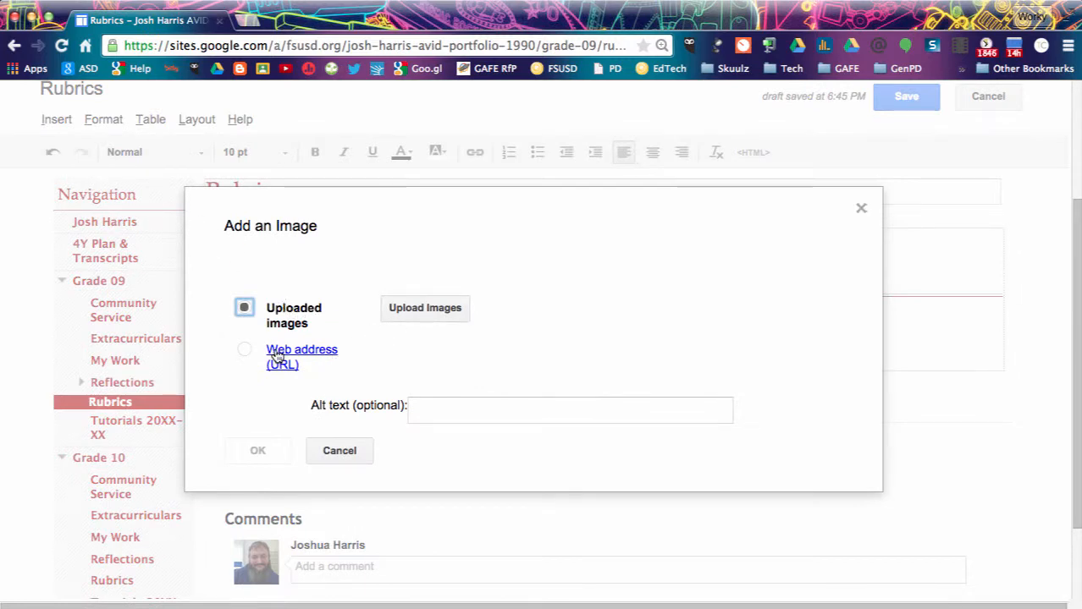
{"action": "left_click", "coordinate": [333, 447]}
{"action": "left_click", "coordinate": [58, 119]}
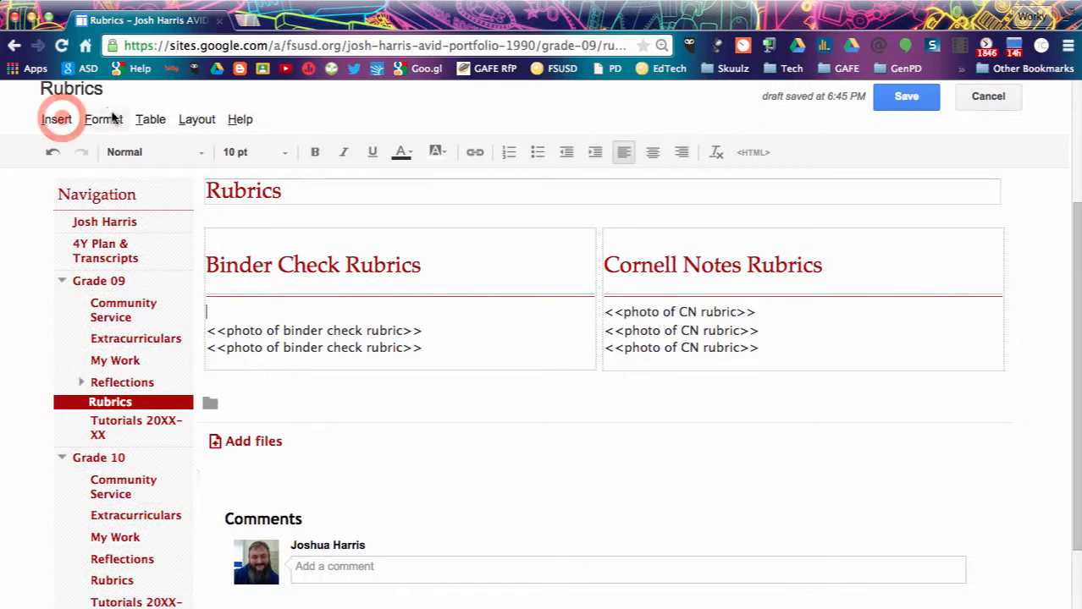
{"action": "mouse_move", "coordinate": [484, 269]}
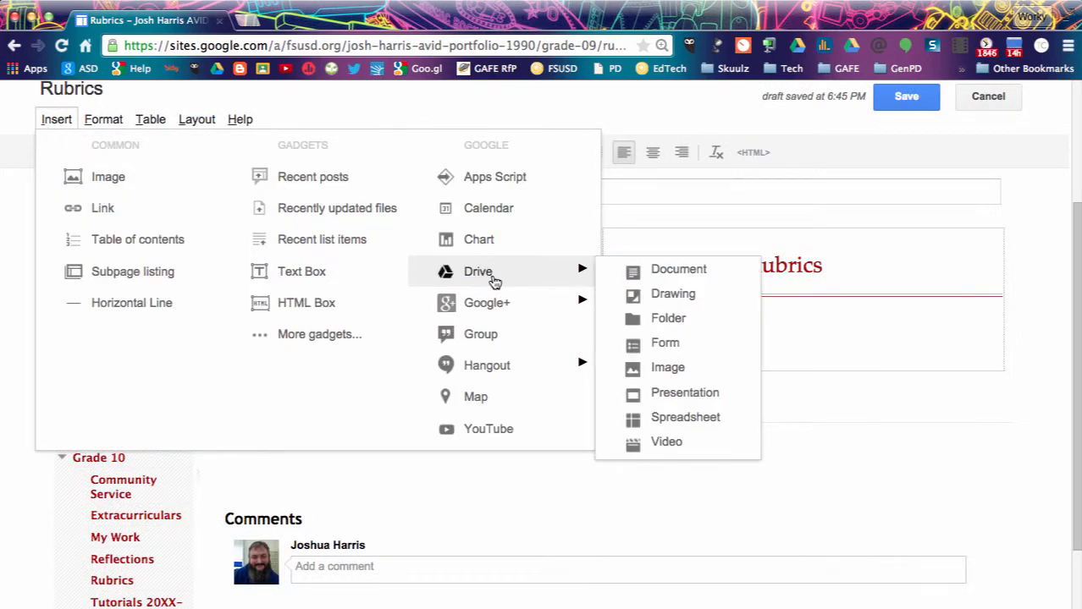
{"action": "left_click", "coordinate": [645, 365]}
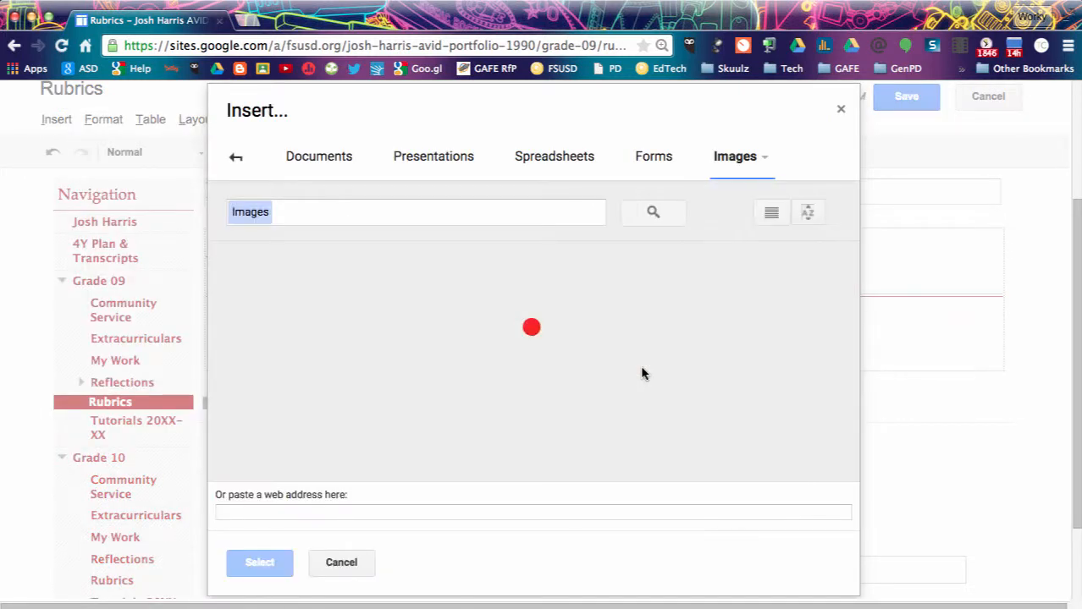
{"action": "scroll", "coordinate": [641, 382], "scroll_direction": "down", "scroll_amount": 1}
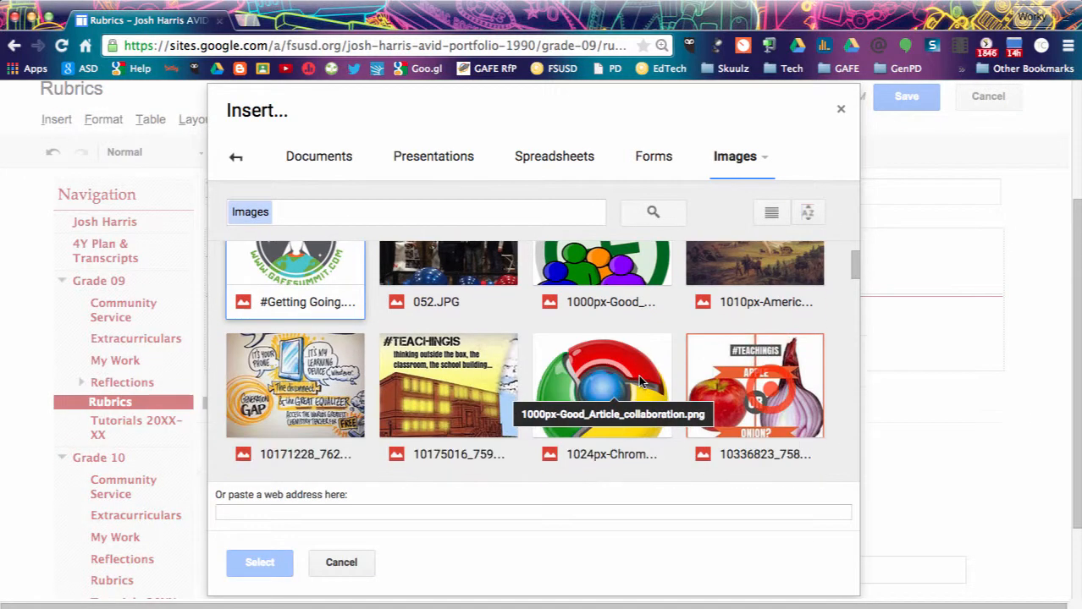
{"action": "left_click", "coordinate": [770, 388]}
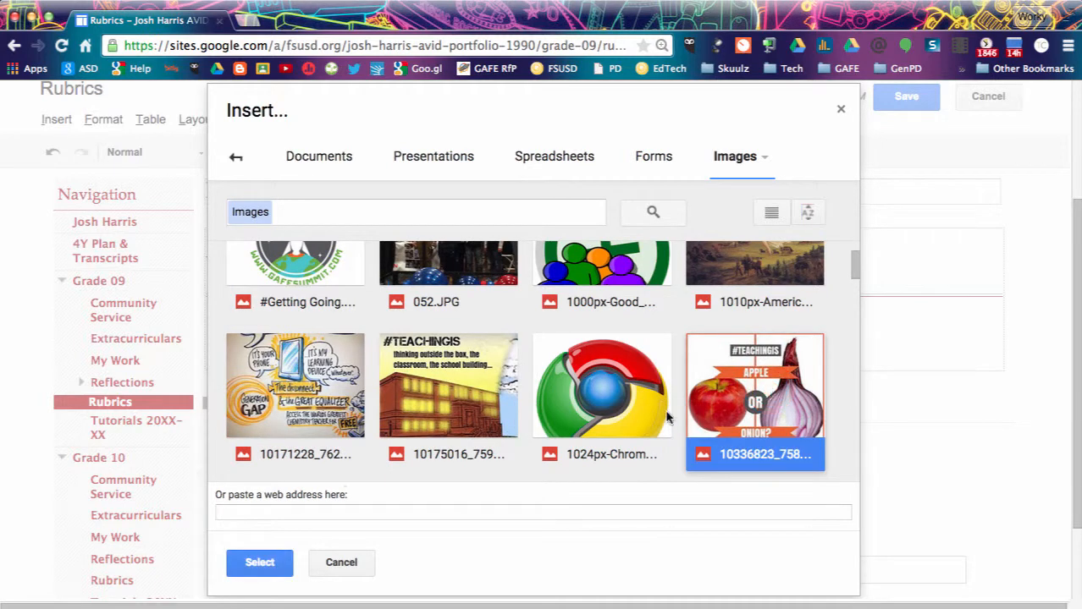
{"action": "left_click", "coordinate": [262, 563]}
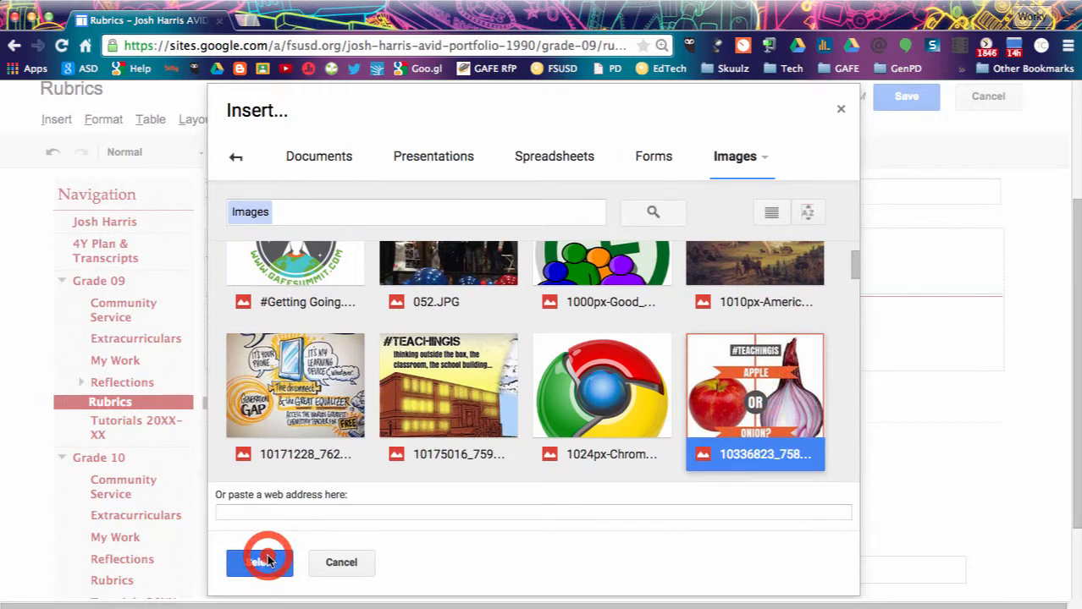
{"action": "scroll", "coordinate": [267, 557], "scroll_direction": "down", "scroll_amount": 3}
{"action": "scroll", "coordinate": [265, 552], "scroll_direction": "up", "scroll_amount": 2}
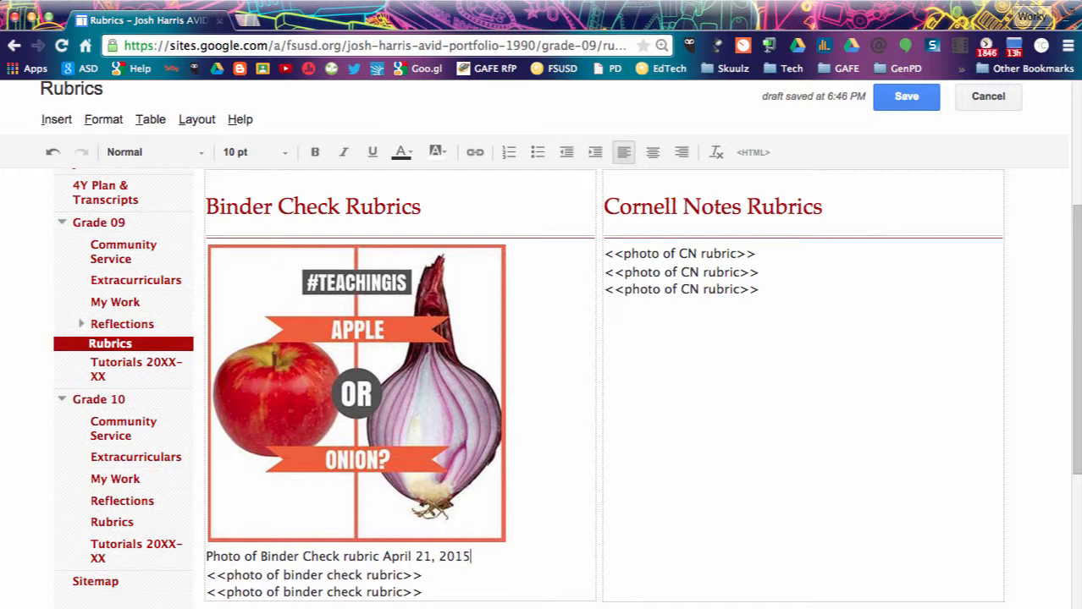
Finish the caption 'Photo of Binder Check rubric April 21, 2015' with a new line and save the Rubrics page.
{"action": "key", "text": "Return"}
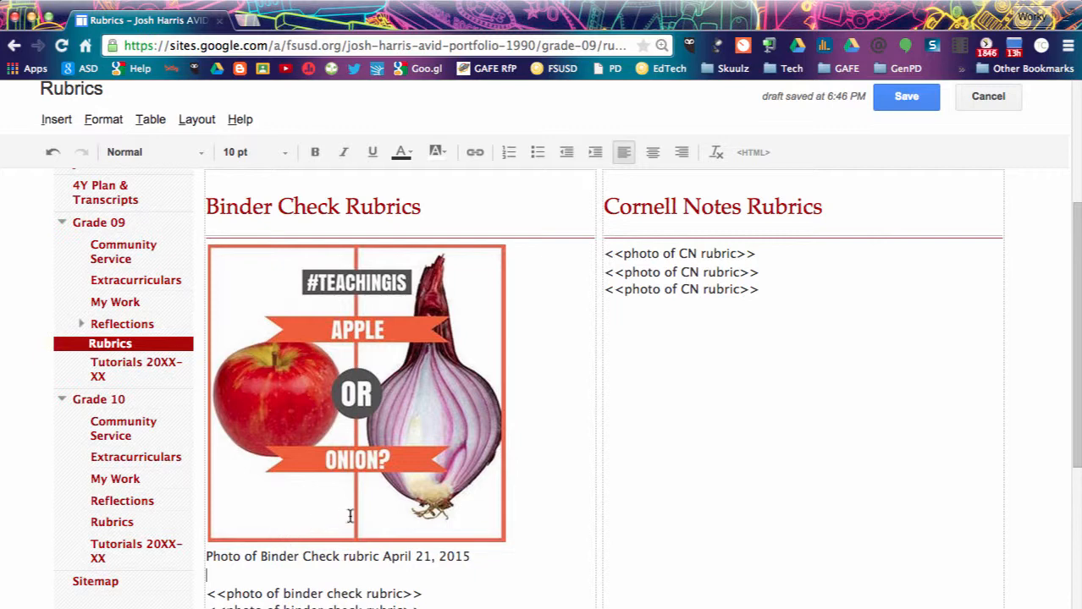
{"action": "left_click", "coordinate": [897, 103]}
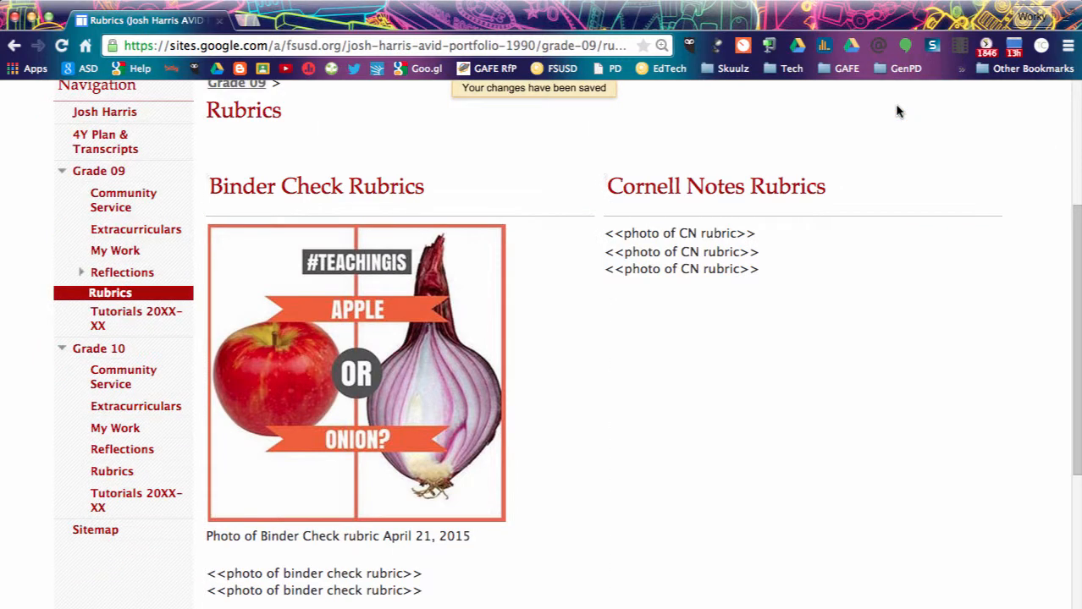
Open the Tutorials 20XX-XX page for editing and replace the title's XX placeholders with 14 and 15.
{"action": "scroll", "coordinate": [898, 111], "scroll_direction": "up", "scroll_amount": 2}
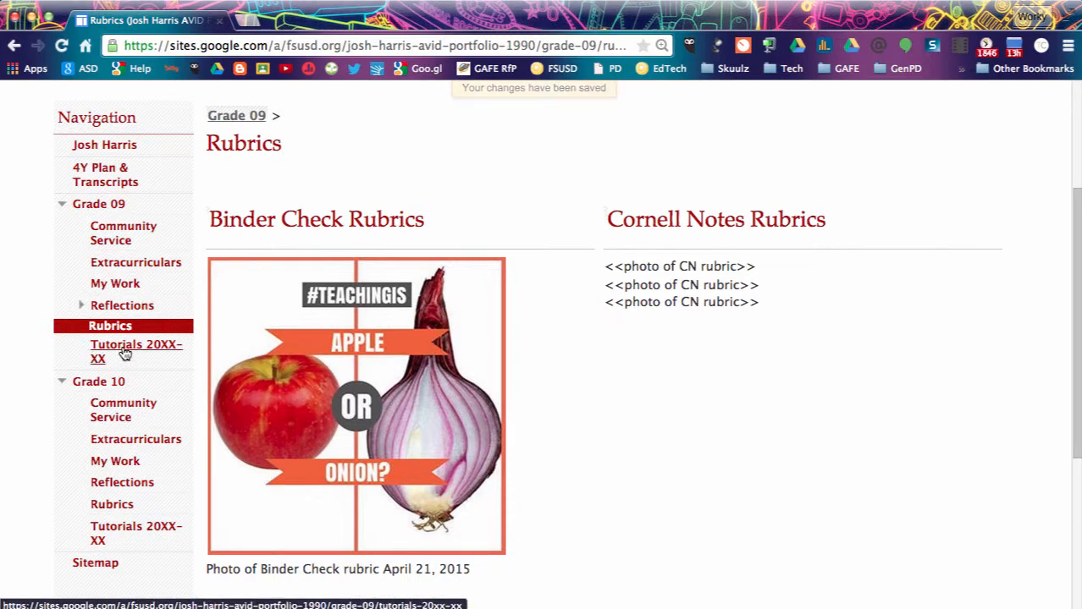
{"action": "left_click", "coordinate": [124, 353]}
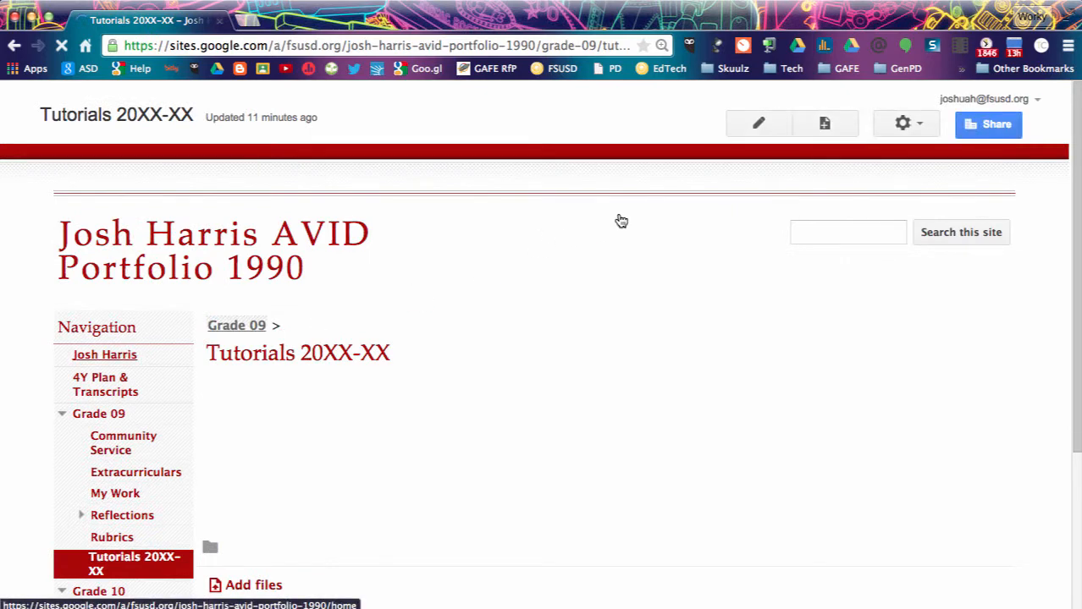
{"action": "left_click", "coordinate": [773, 124]}
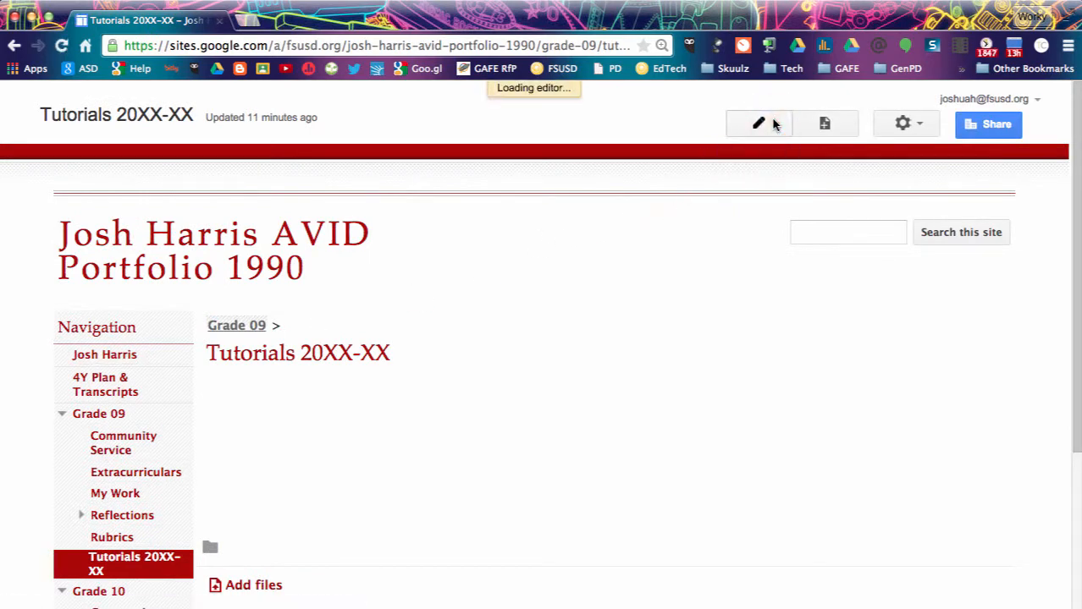
{"action": "left_click", "coordinate": [328, 372]}
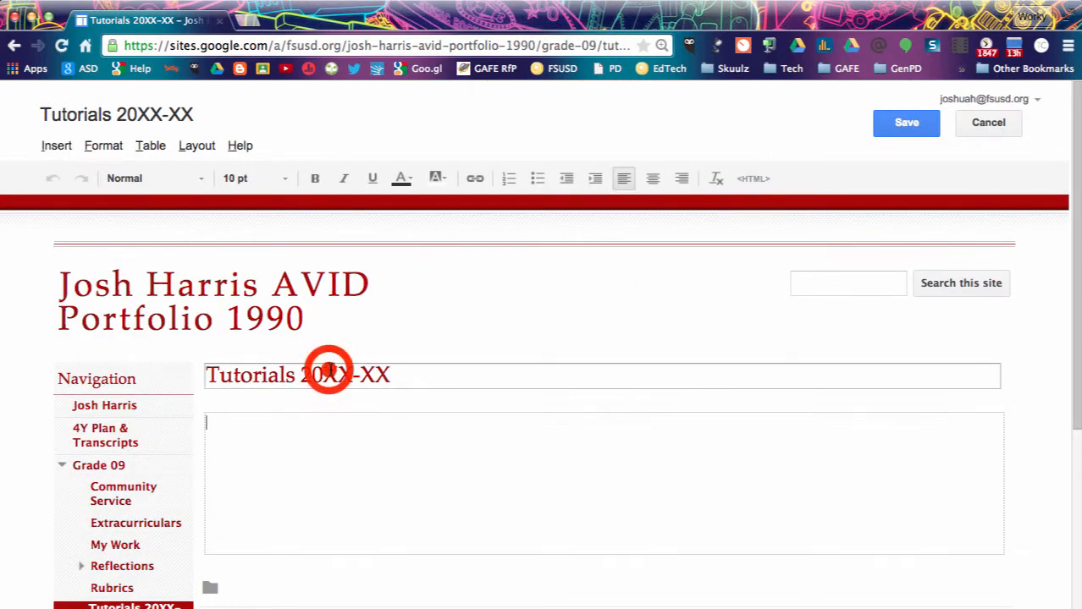
{"action": "left_click_drag", "start_coordinate": [332, 372], "coordinate": [350, 371]}
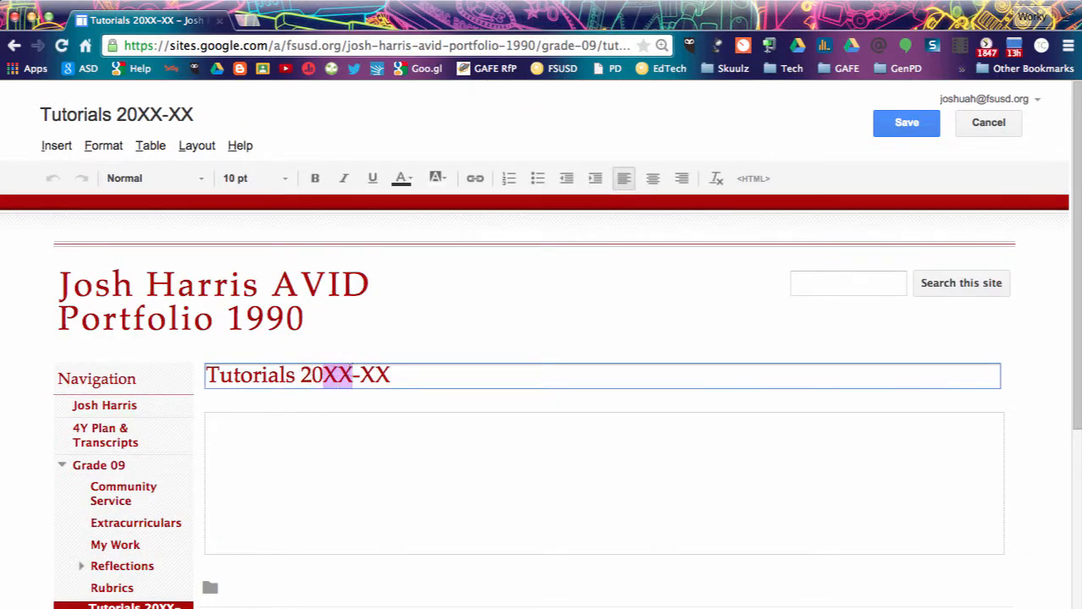
{"action": "type", "text": "14"}
{"action": "left_click", "coordinate": [356, 375]}
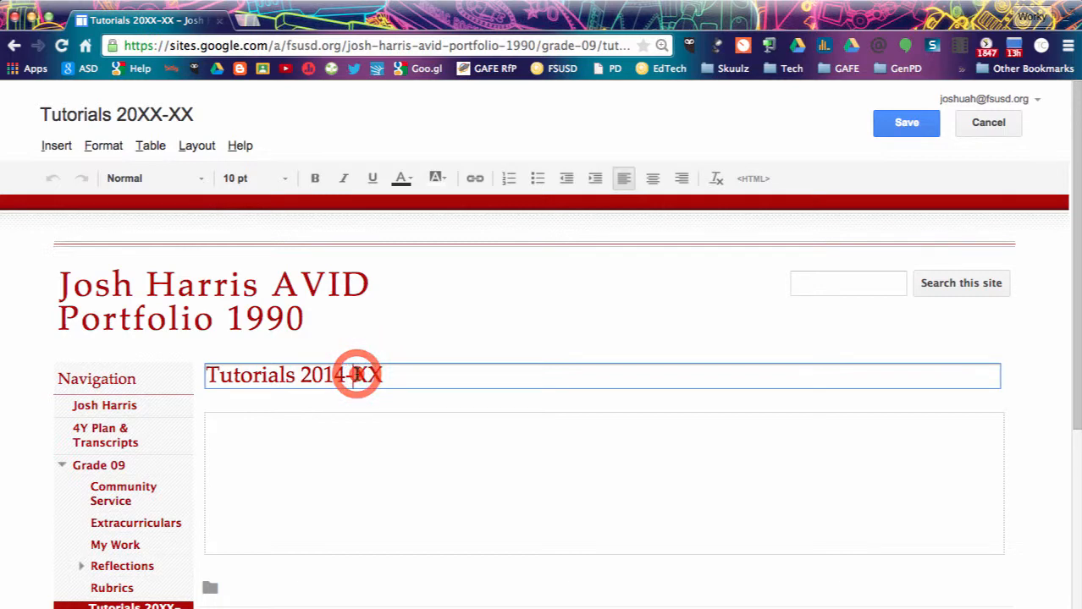
{"action": "left_click_drag", "start_coordinate": [356, 375], "coordinate": [401, 368]}
Write 'Stuff From Tutorials' in the body and upload 14 - 1.jpg from Pictures beneath it.
{"action": "type", "text": "15"}
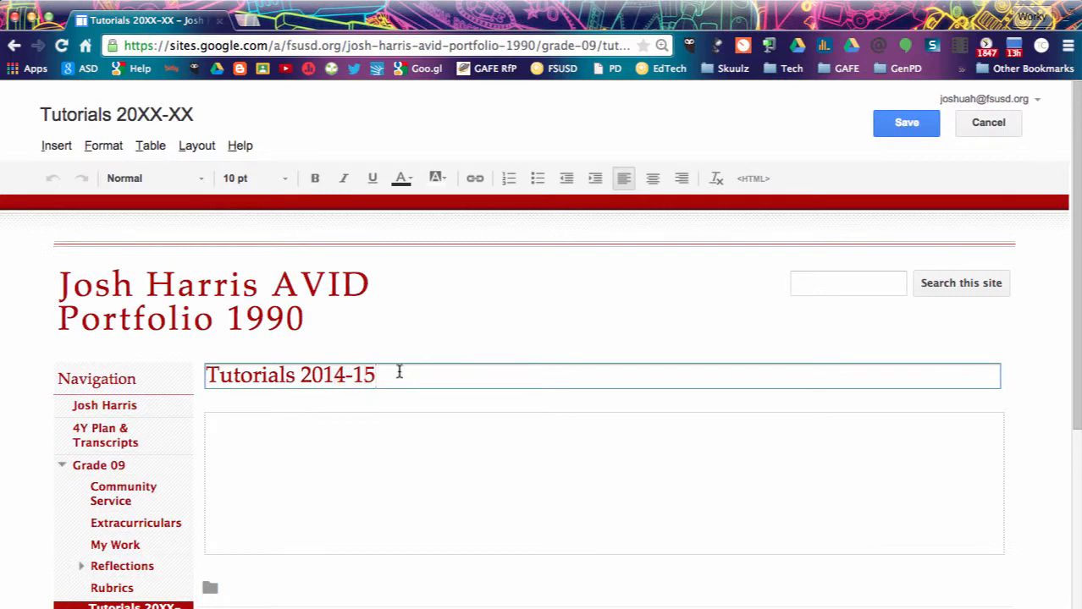
{"action": "left_click", "coordinate": [252, 454]}
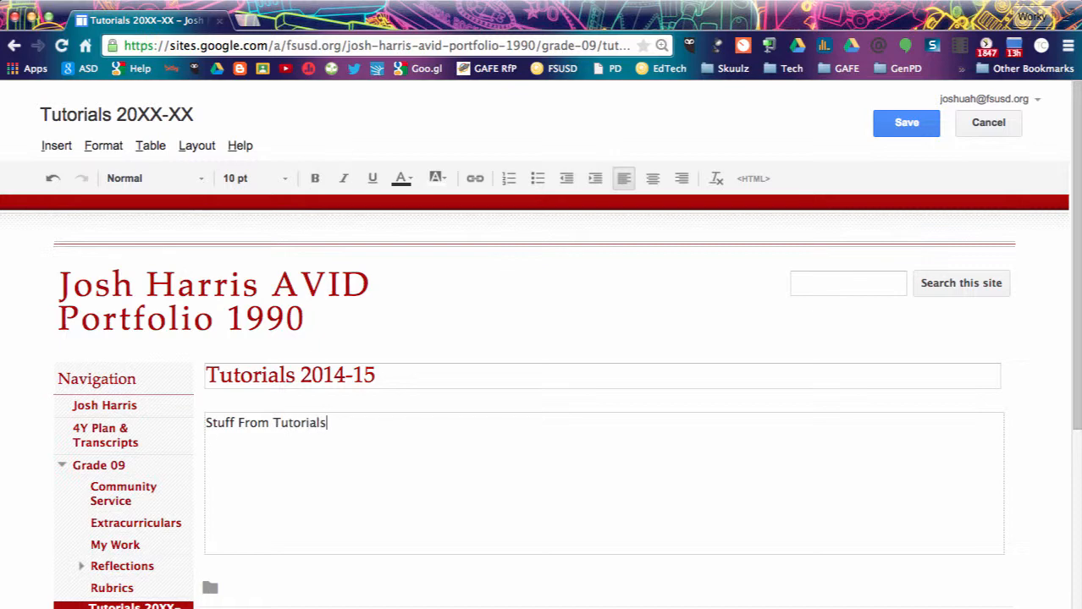
{"action": "left_click", "coordinate": [57, 148]}
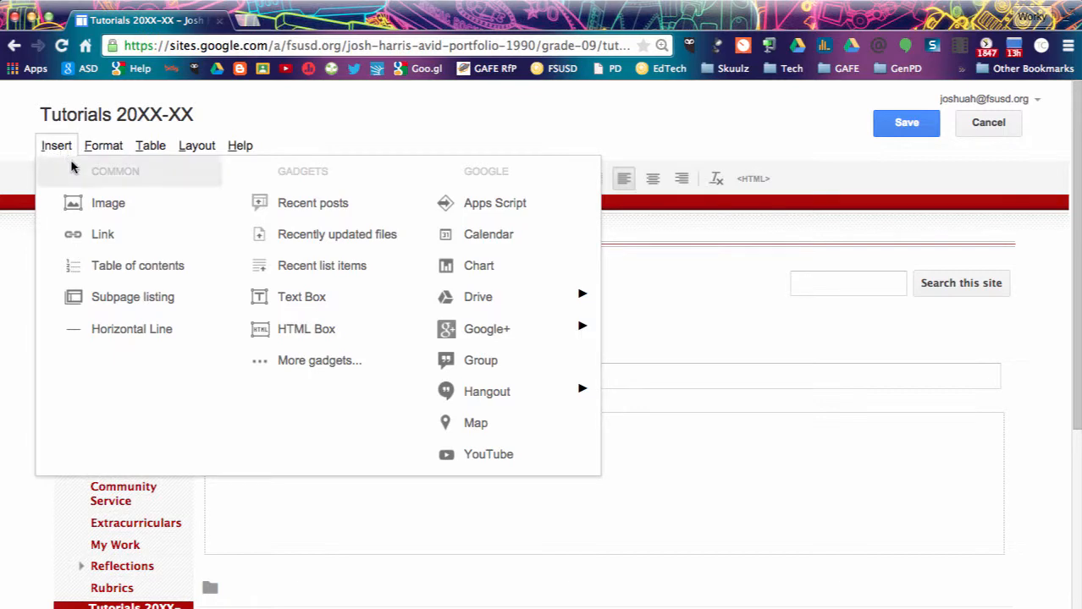
{"action": "left_click", "coordinate": [121, 208]}
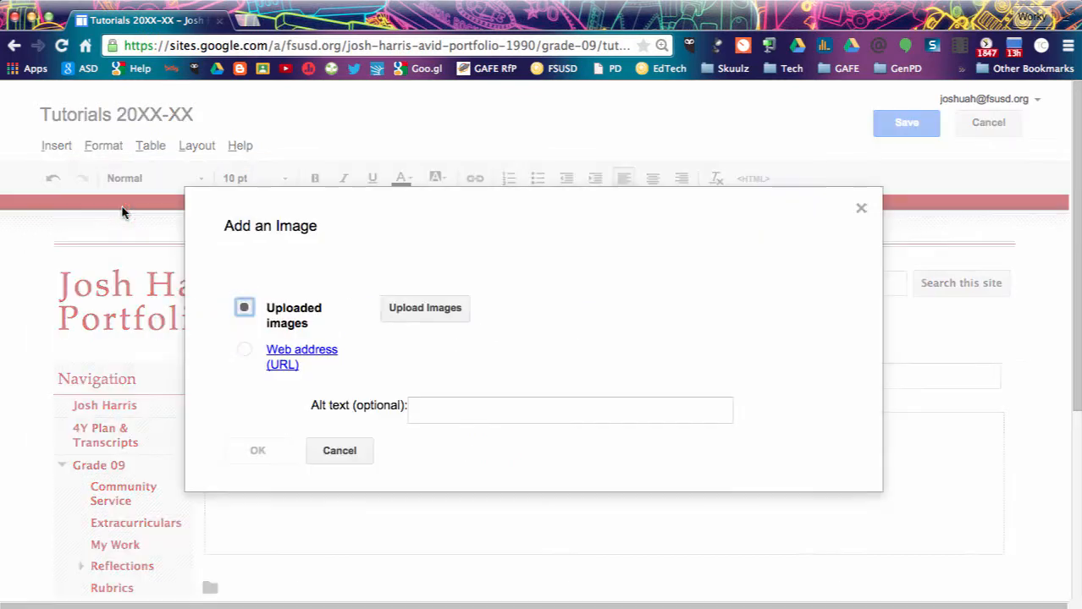
{"action": "left_click", "coordinate": [403, 310]}
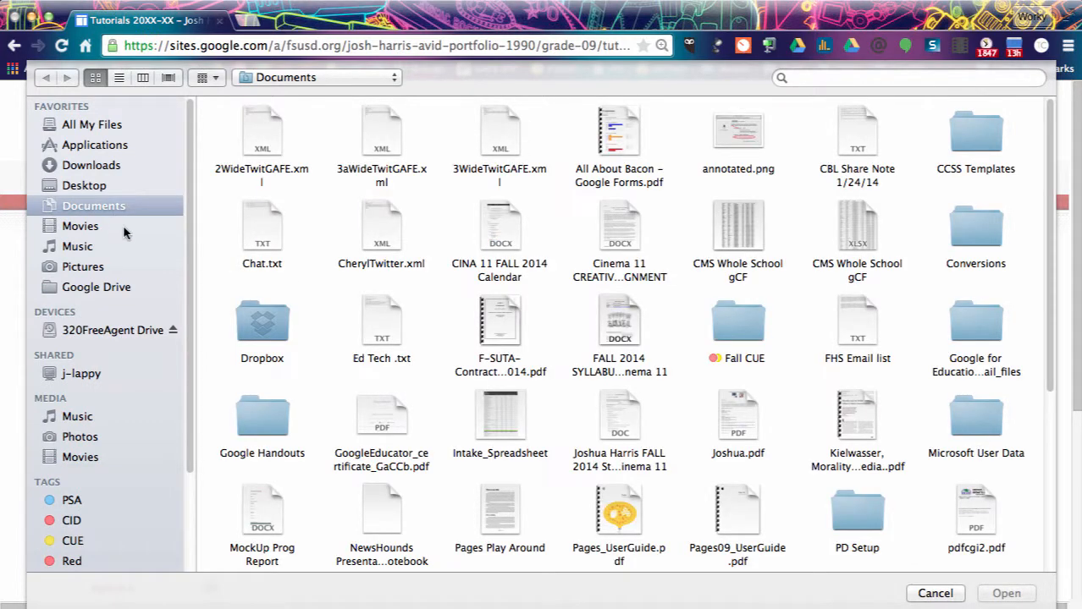
{"action": "left_click", "coordinate": [81, 264]}
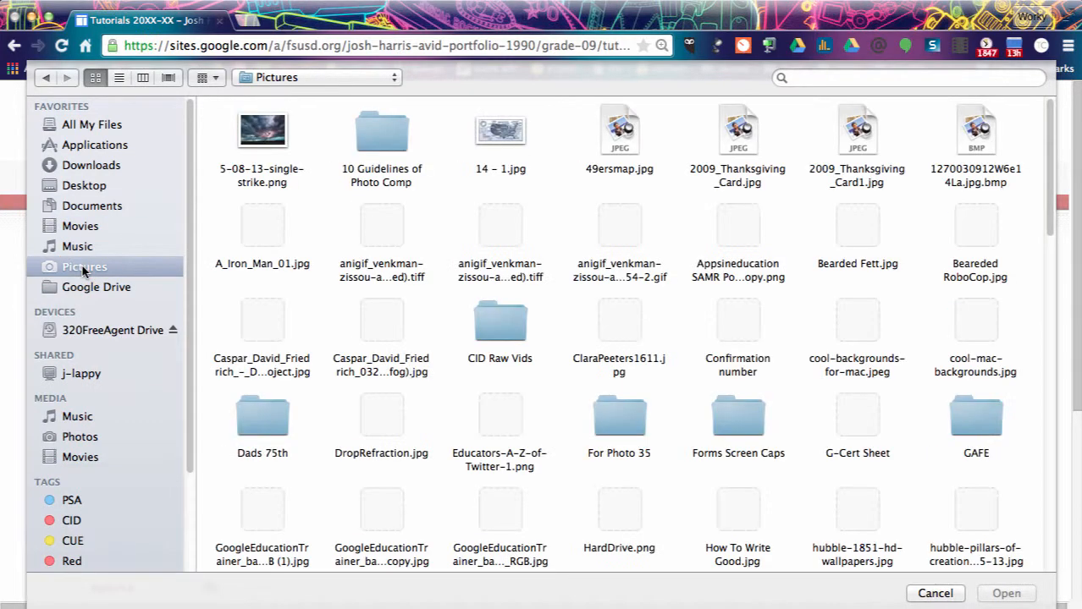
{"action": "left_click", "coordinate": [500, 131]}
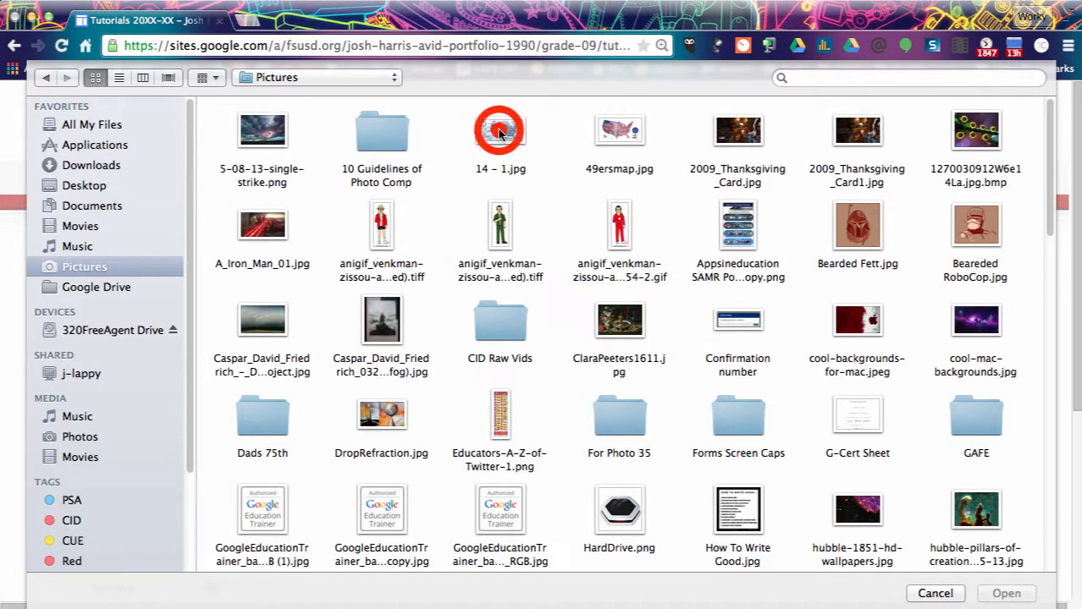
{"action": "left_click", "coordinate": [1005, 592]}
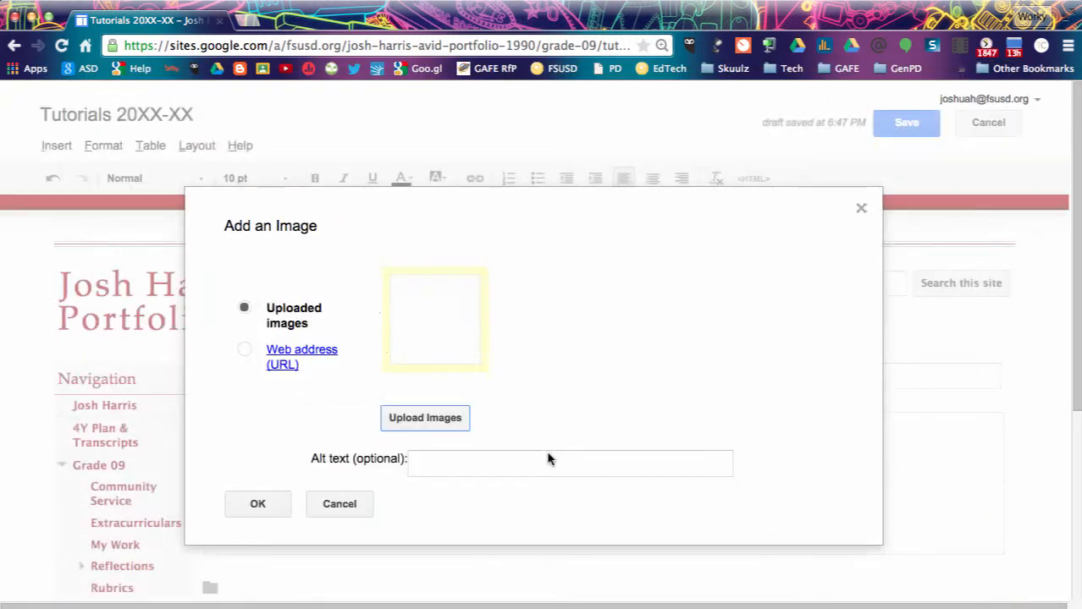
{"action": "left_click", "coordinate": [257, 506]}
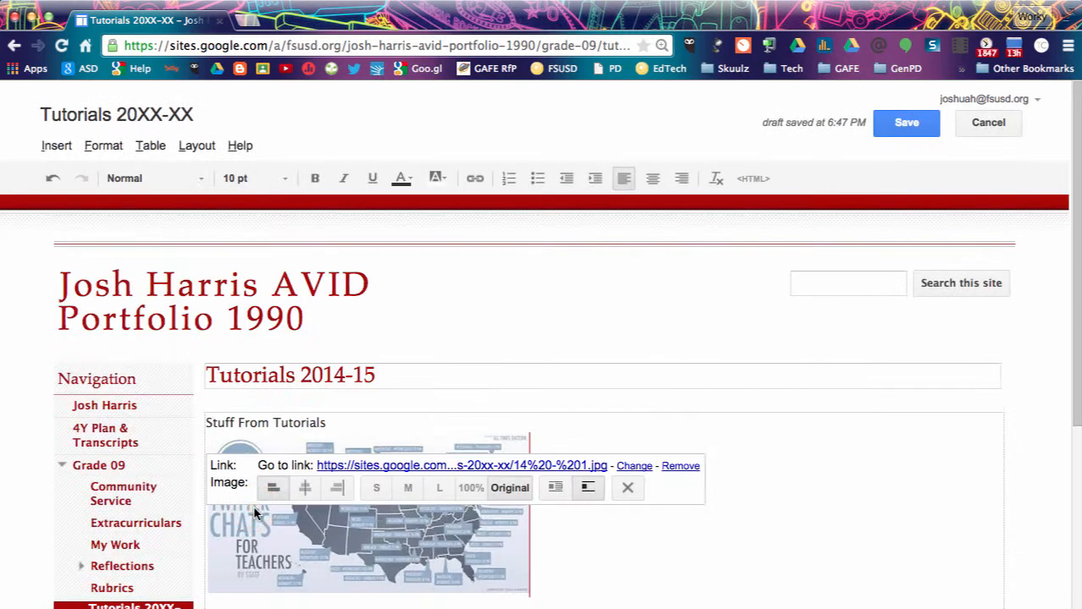
{"action": "scroll", "coordinate": [670, 522], "scroll_direction": "down", "scroll_amount": 2}
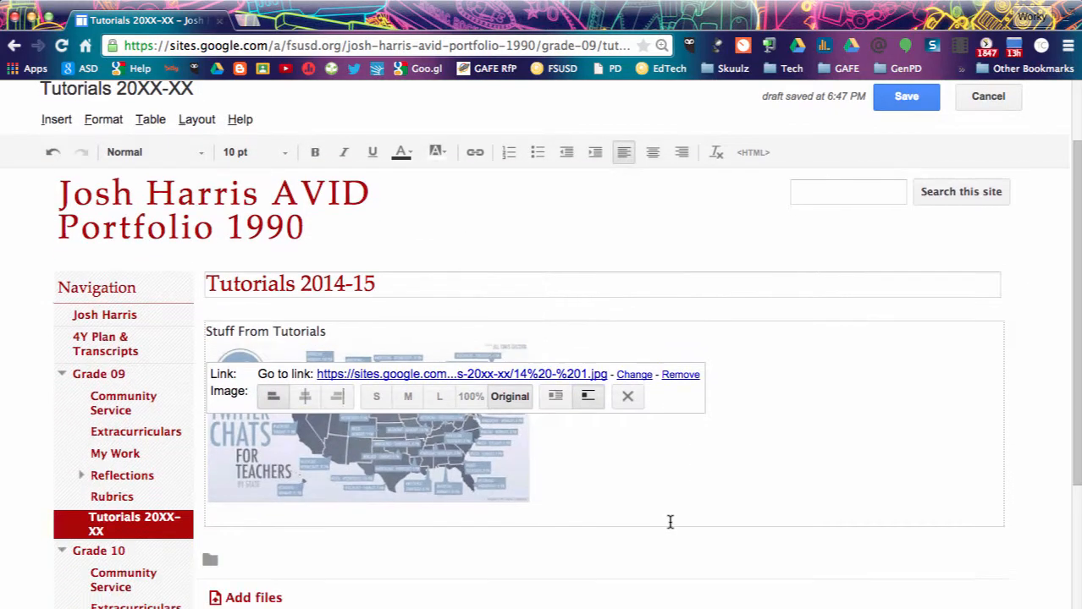
Start a blank line under the map image and choose Insert > Drive > Document.
{"action": "left_click", "coordinate": [618, 519]}
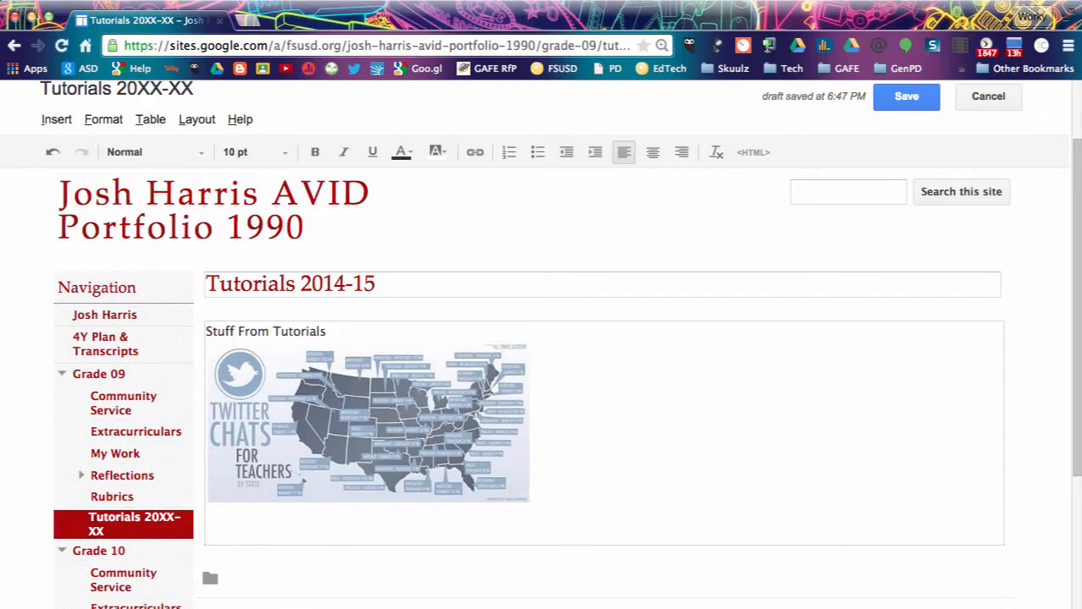
{"action": "key", "text": "Return"}
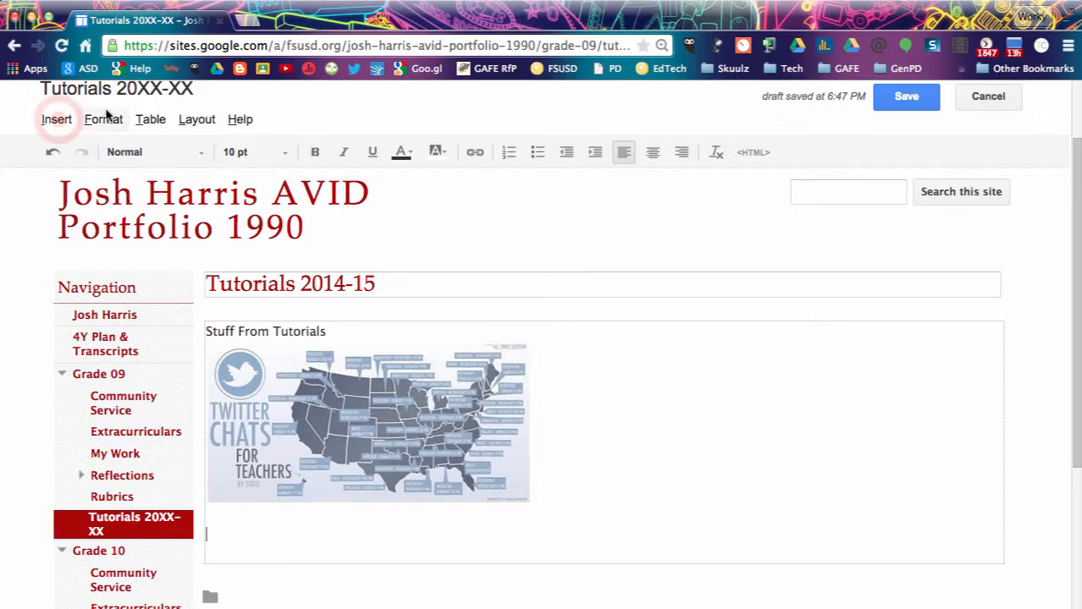
{"action": "left_click", "coordinate": [54, 118]}
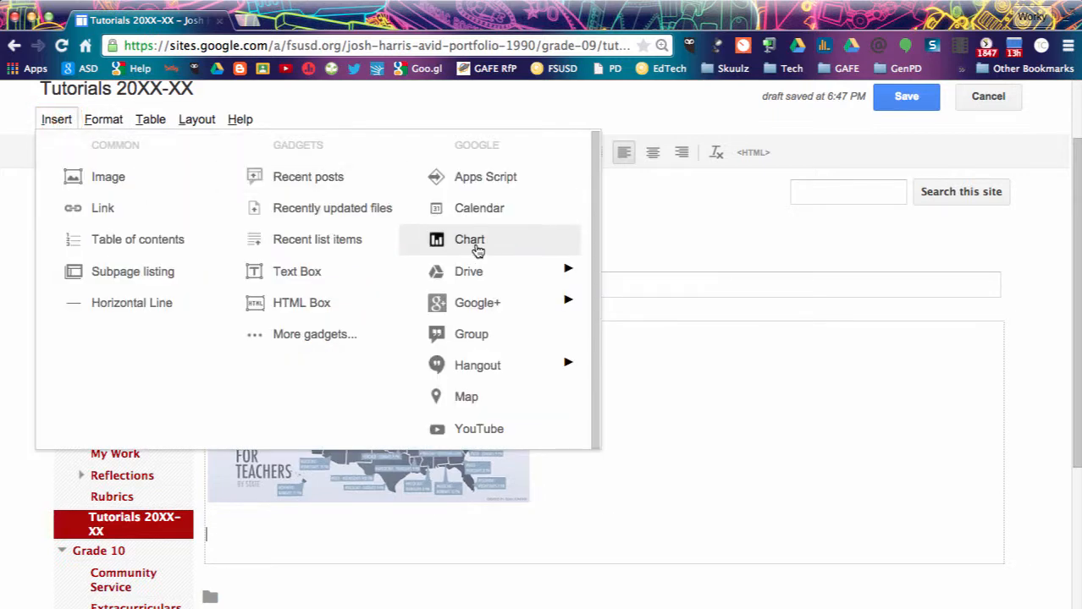
{"action": "mouse_move", "coordinate": [492, 279]}
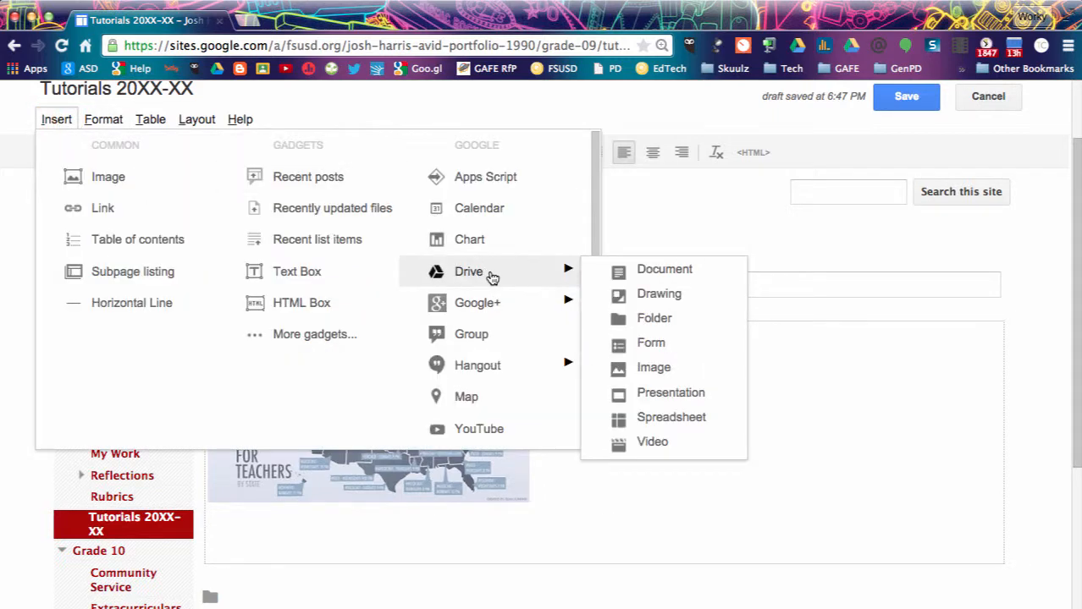
{"action": "left_click", "coordinate": [649, 271]}
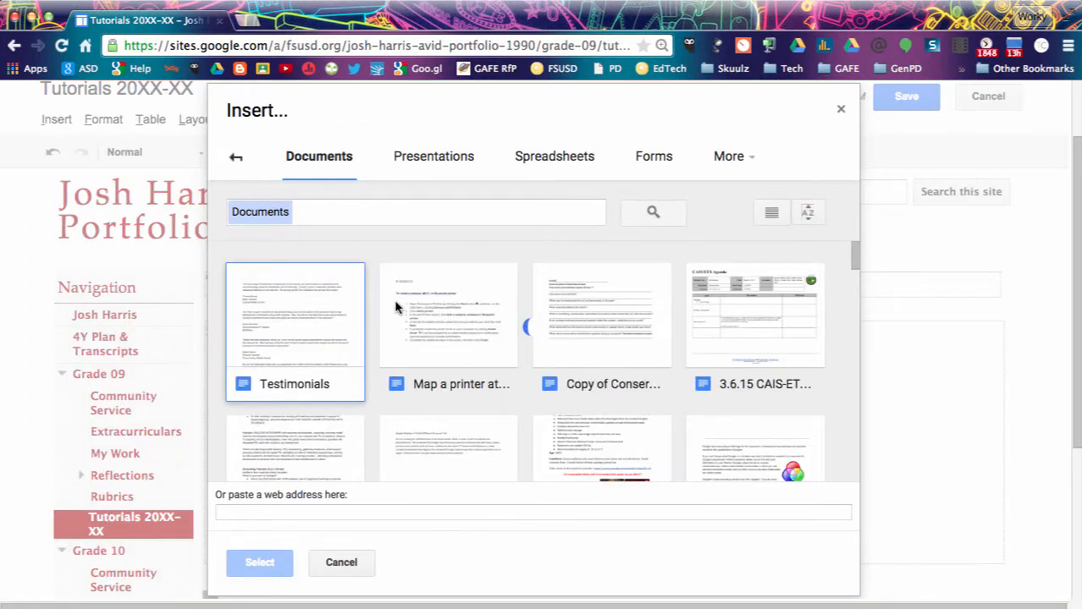
Embed the 'Map a printer at PSA' Google Doc with its width set to 400 pixels.
{"action": "left_click", "coordinate": [428, 304]}
{"action": "left_click", "coordinate": [259, 562]}
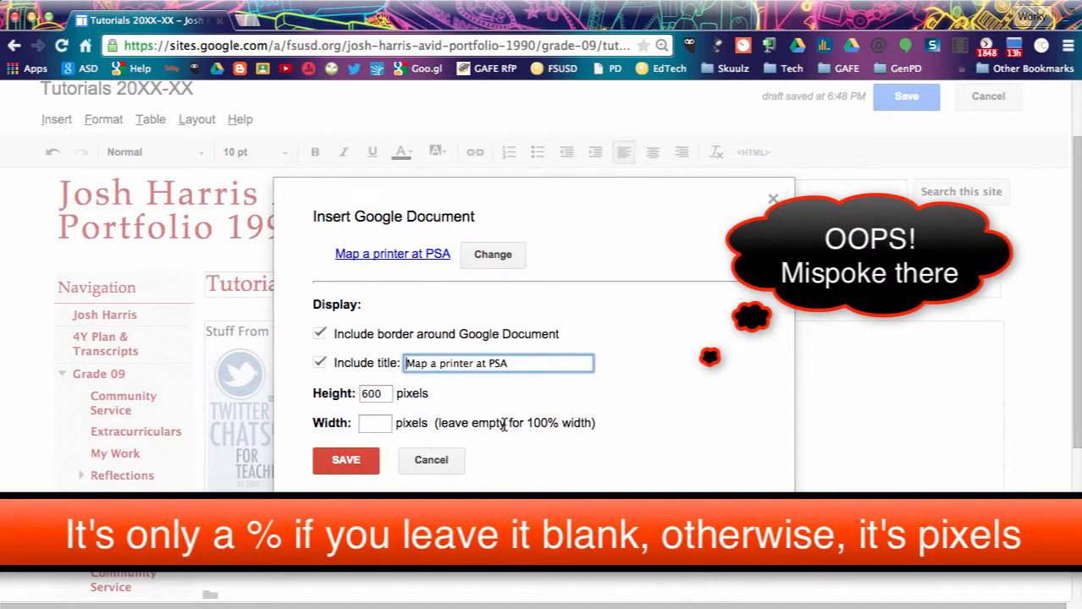
{"action": "left_click", "coordinate": [370, 424]}
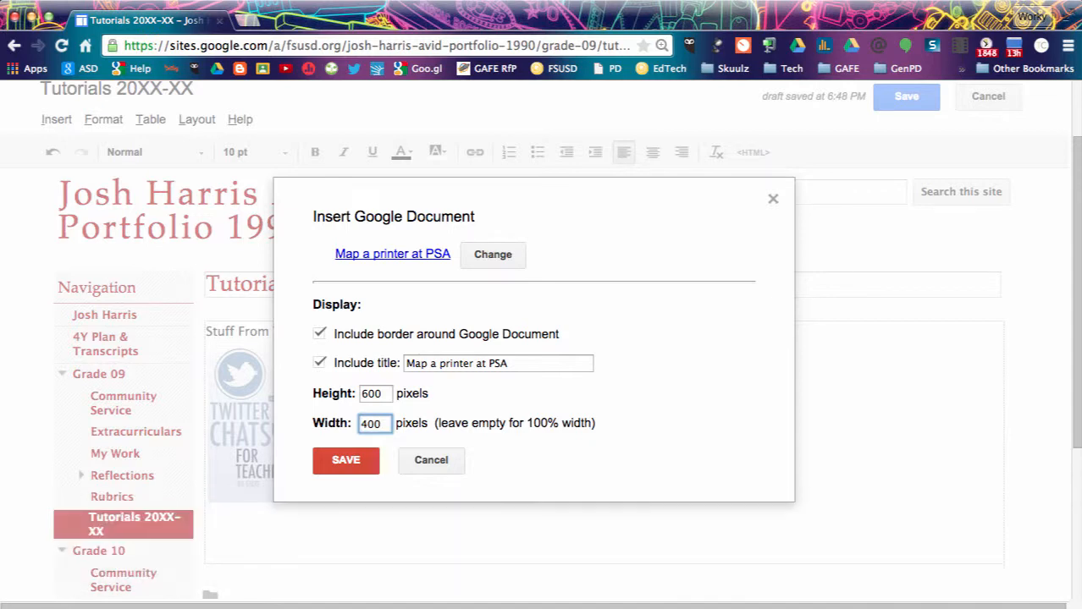
{"action": "left_click", "coordinate": [364, 463]}
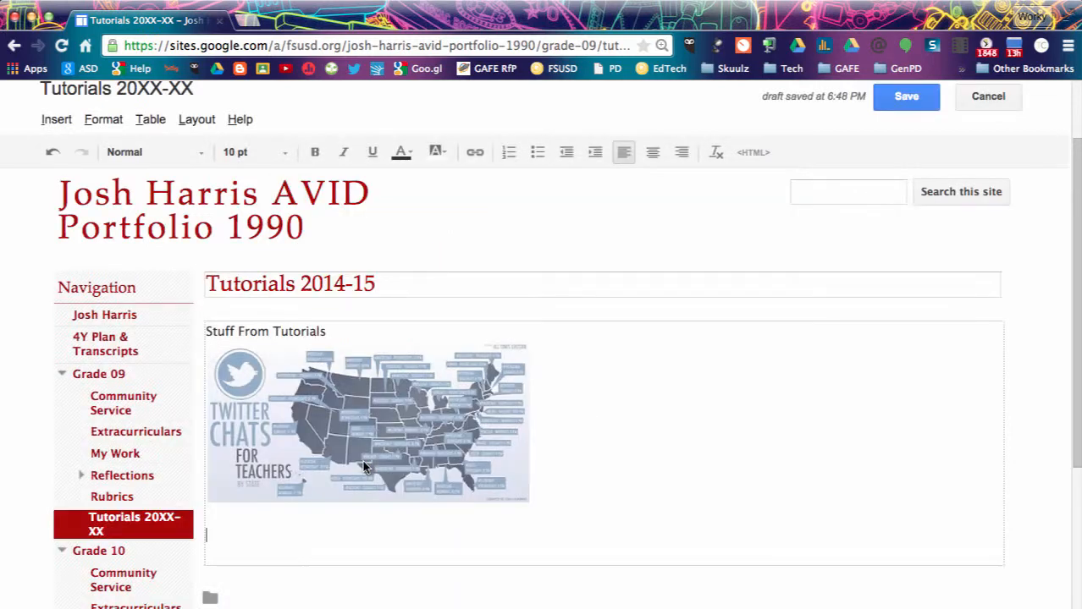
{"action": "scroll", "coordinate": [364, 461], "scroll_direction": "down", "scroll_amount": 4}
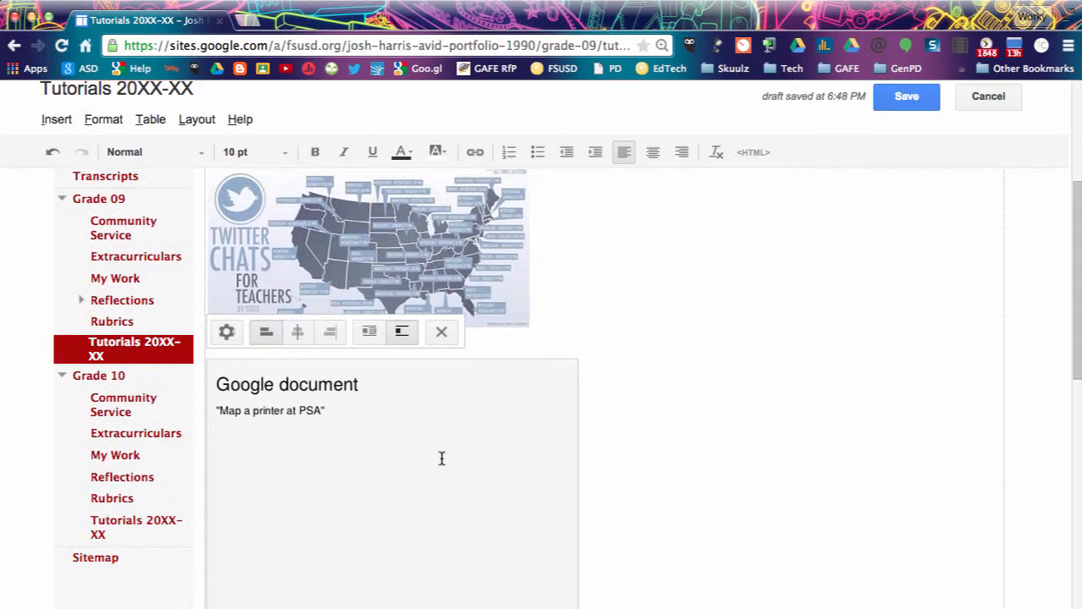
Save the Tutorials 2014-15 page, review the published result, and go to Grade 10.
{"action": "left_click", "coordinate": [899, 97]}
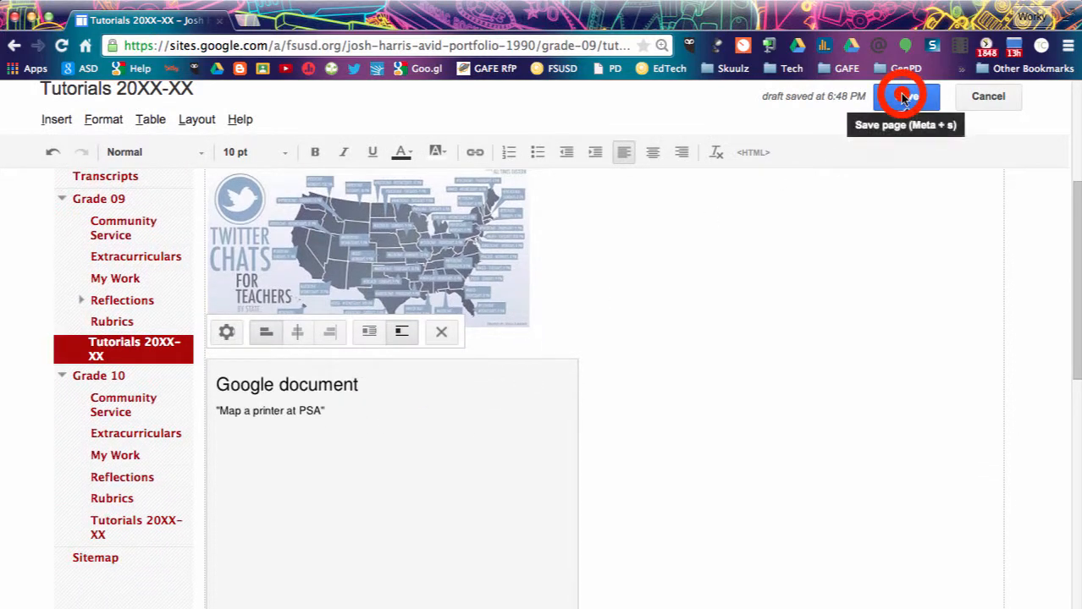
{"action": "scroll", "coordinate": [461, 442], "scroll_direction": "down", "scroll_amount": 5}
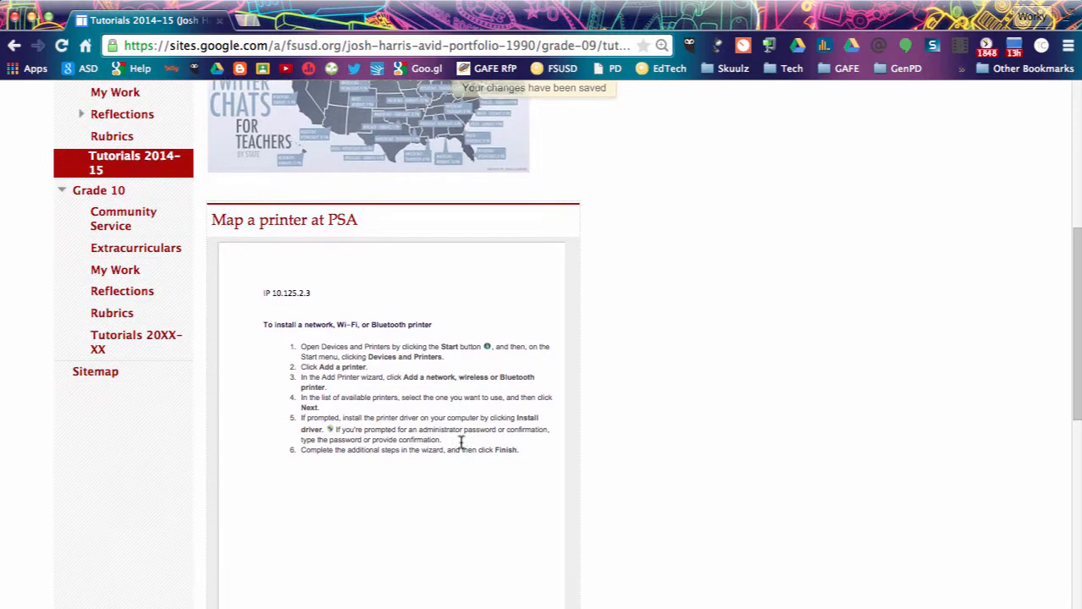
{"action": "scroll", "coordinate": [461, 442], "scroll_direction": "up", "scroll_amount": 6}
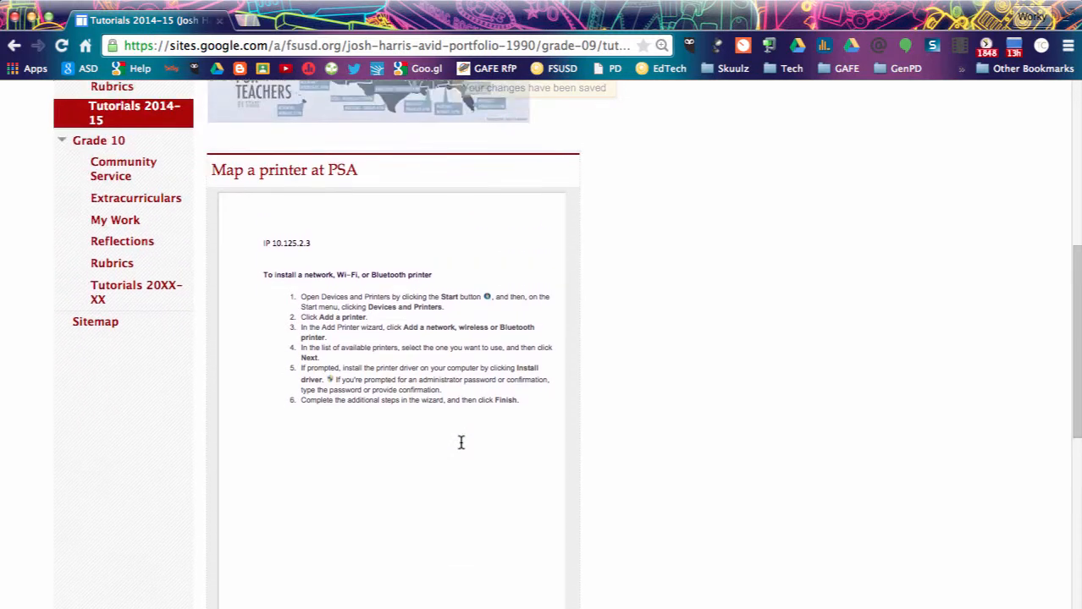
{"action": "scroll", "coordinate": [461, 443], "scroll_direction": "up", "scroll_amount": 2}
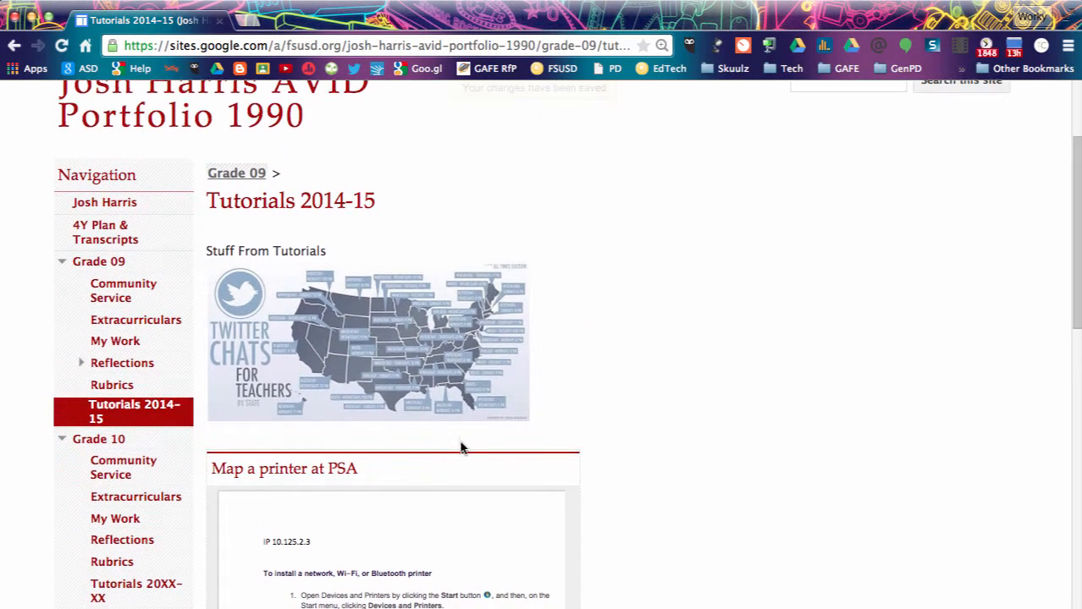
{"action": "left_click", "coordinate": [100, 442]}
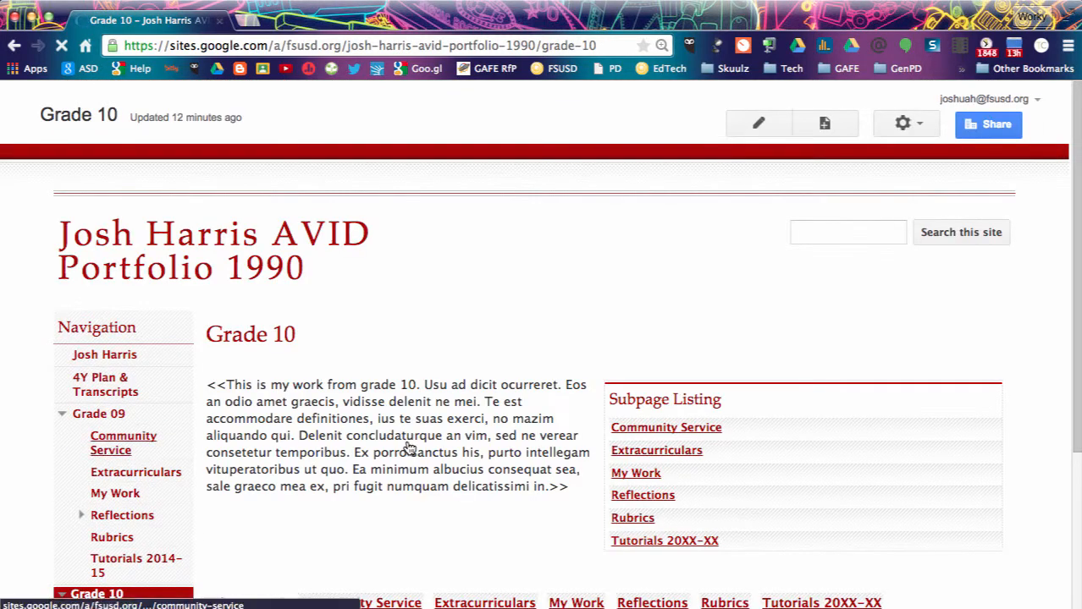
Return to the portfolio home page using the student-name link in the Navigation sidebar.
{"action": "scroll", "coordinate": [405, 449], "scroll_direction": "down", "scroll_amount": 3}
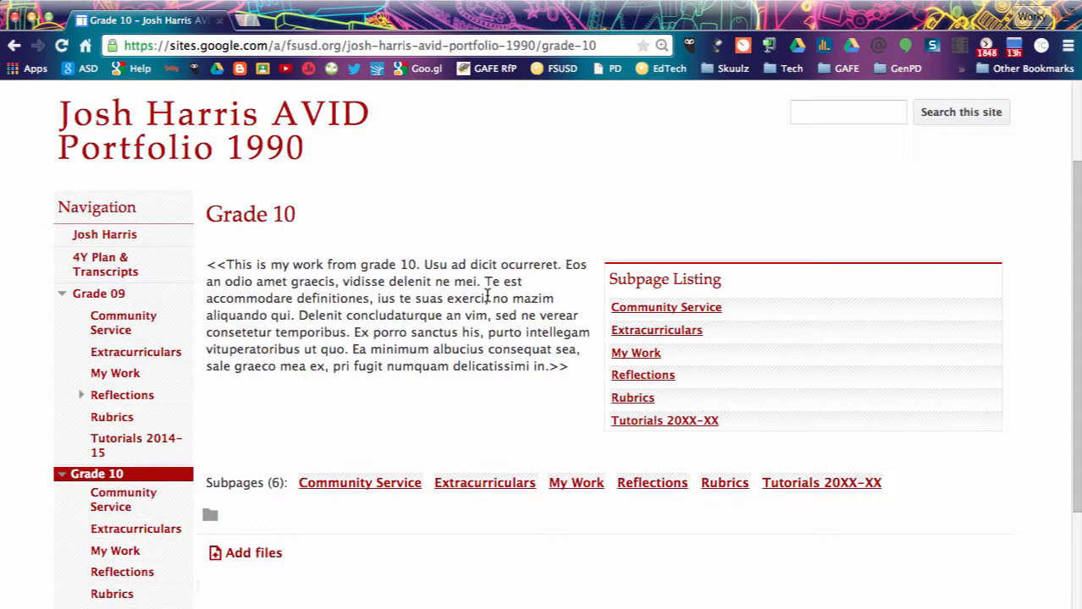
{"action": "scroll", "coordinate": [487, 297], "scroll_direction": "down", "scroll_amount": 3}
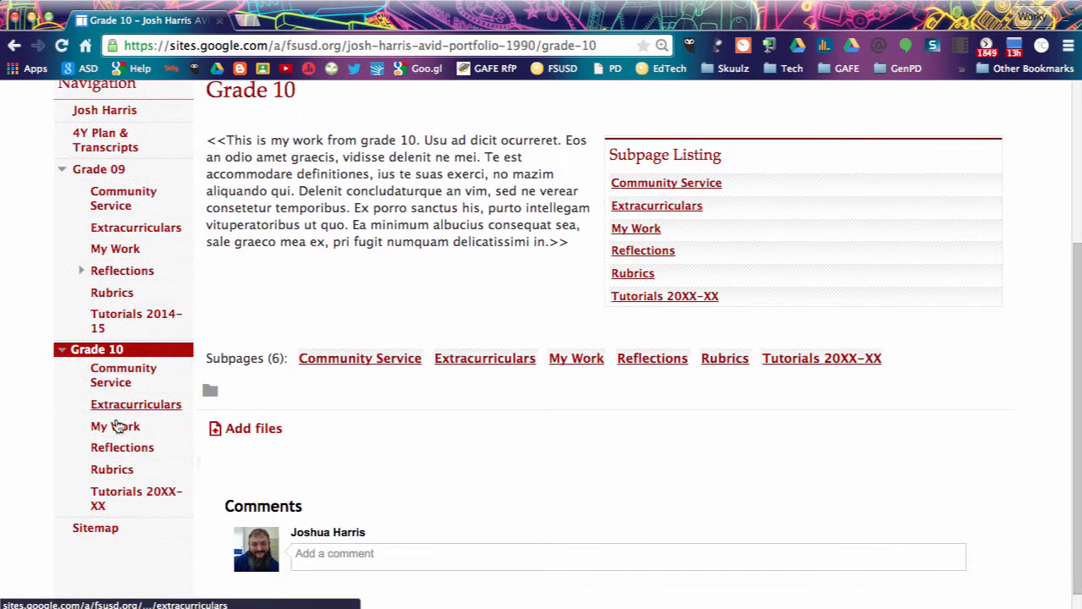
{"action": "scroll", "coordinate": [153, 390], "scroll_direction": "up", "scroll_amount": 3}
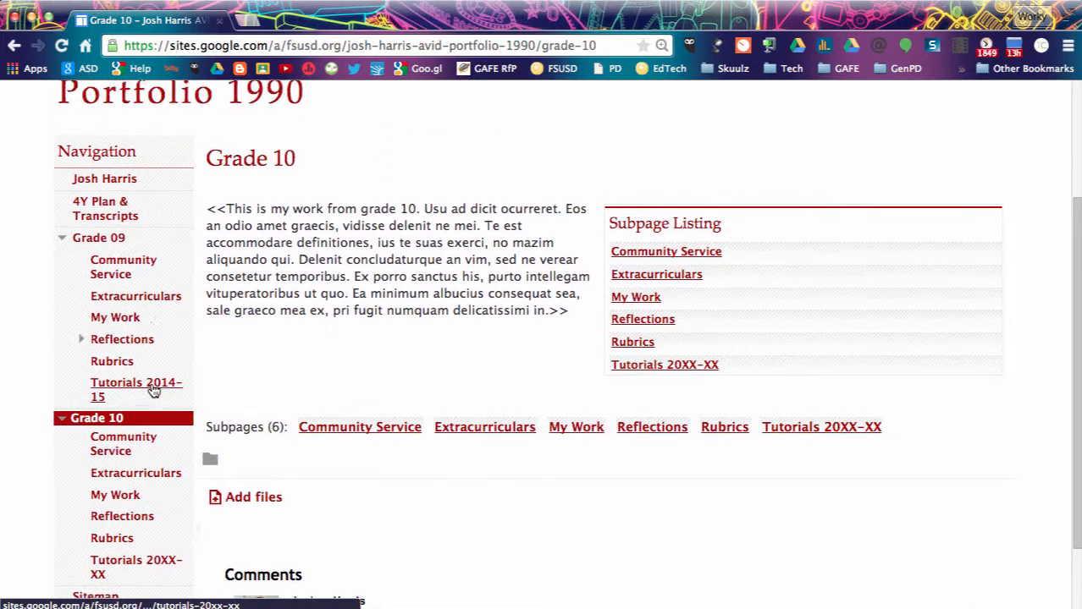
{"action": "left_click", "coordinate": [104, 251]}
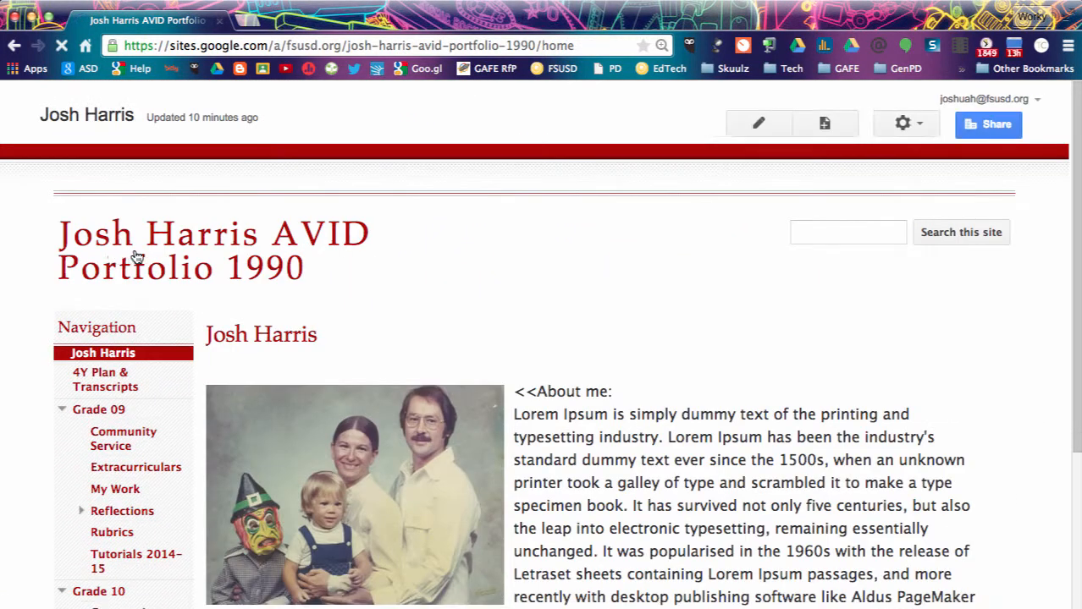
{"action": "left_click", "coordinate": [348, 337]}
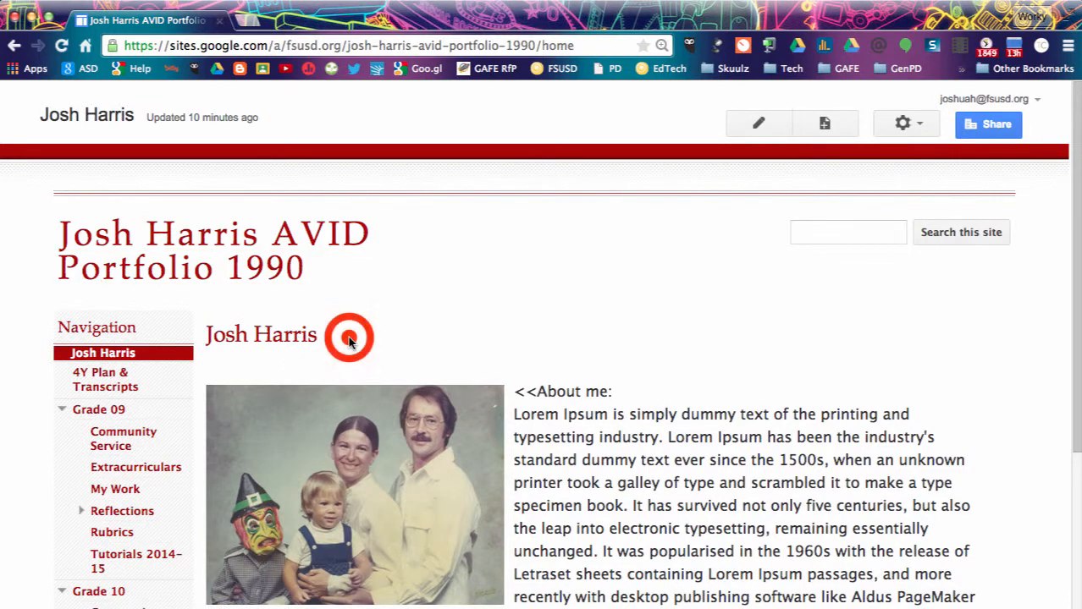
{"action": "left_click", "coordinate": [149, 126]}
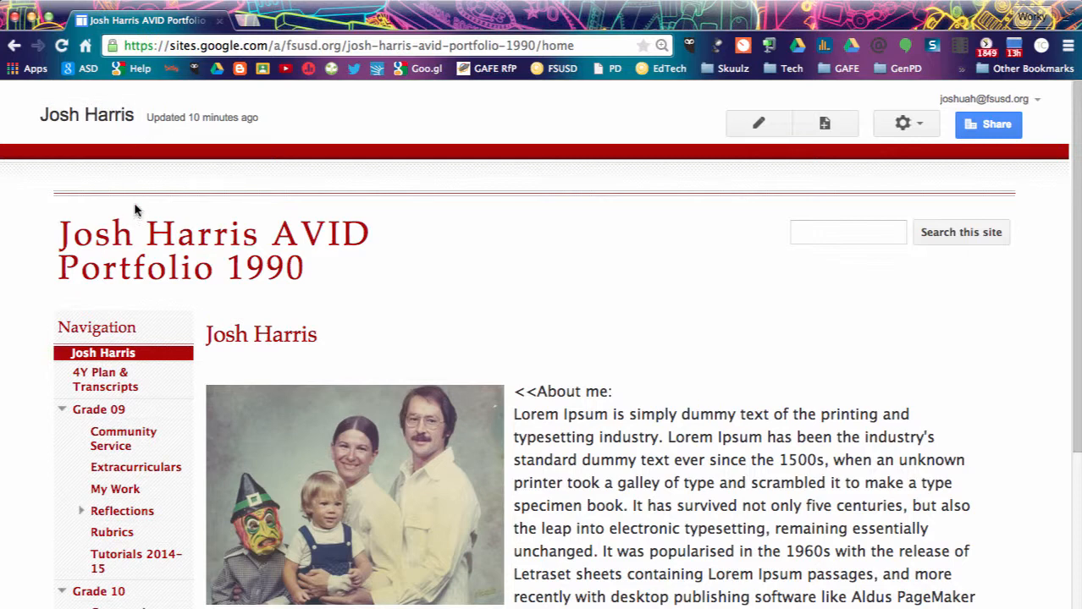
{"action": "scroll", "coordinate": [131, 484], "scroll_direction": "down", "scroll_amount": 2}
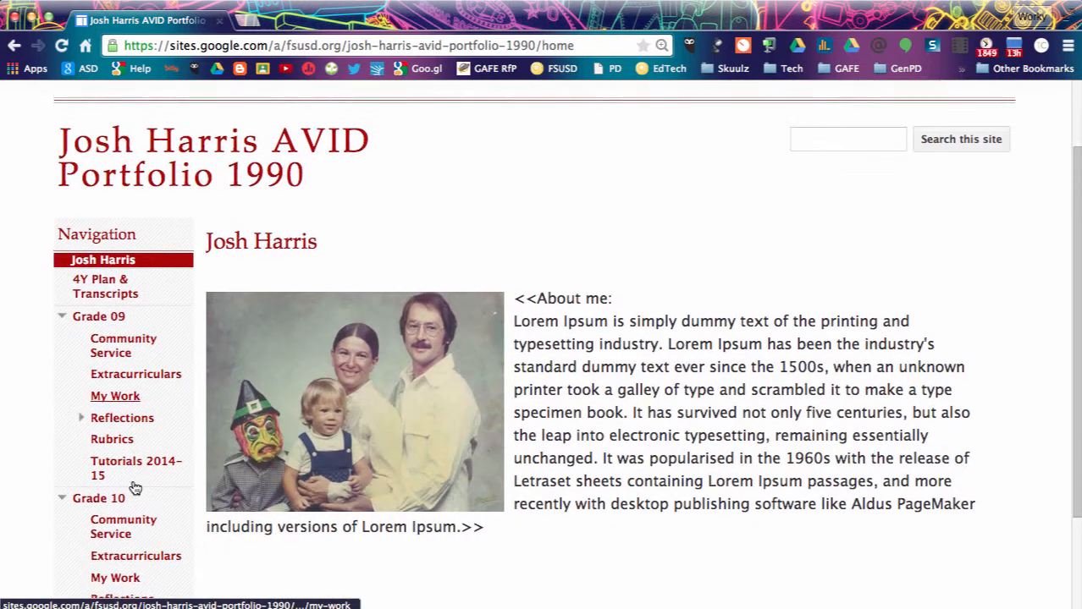
{"action": "scroll", "coordinate": [127, 480], "scroll_direction": "up", "scroll_amount": 2}
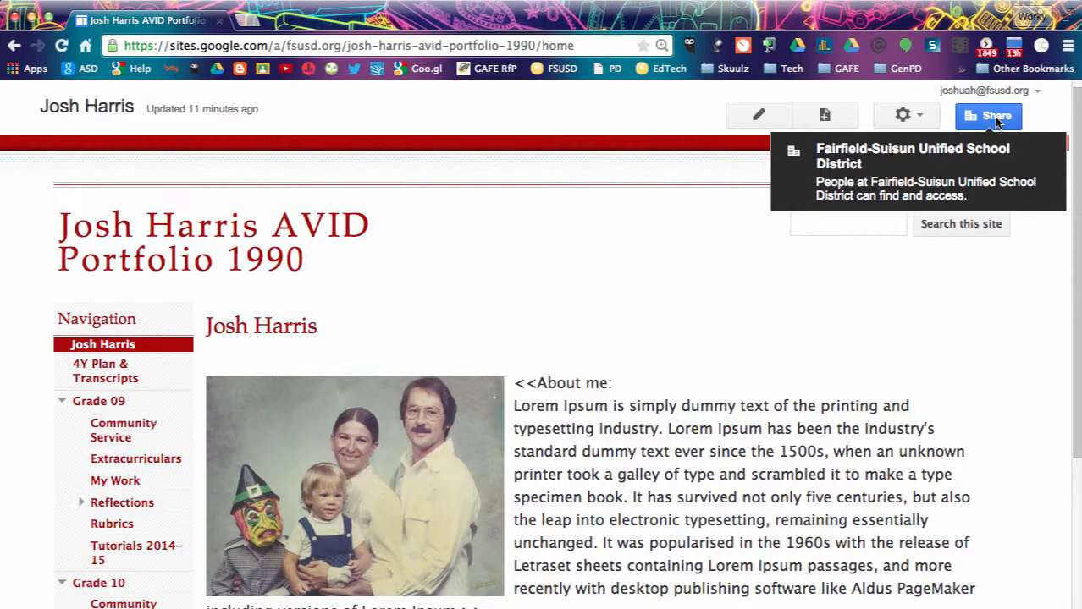
Change the Fairfield-Suisun Unified School District access from Can edit to Can view and save.
{"action": "left_click", "coordinate": [995, 119]}
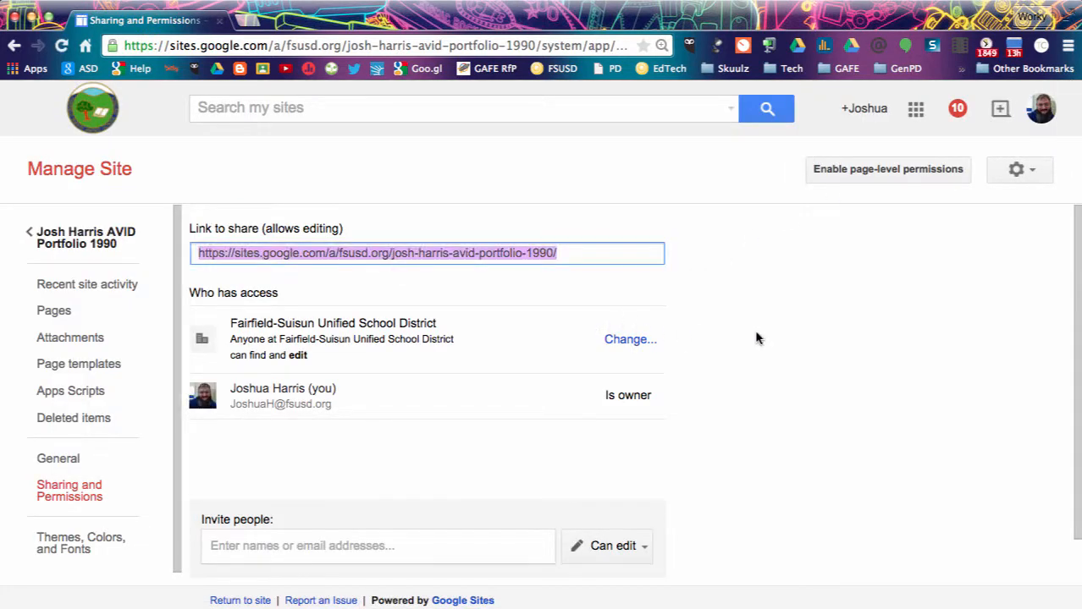
{"action": "scroll", "coordinate": [757, 338], "scroll_direction": "down", "scroll_amount": 1}
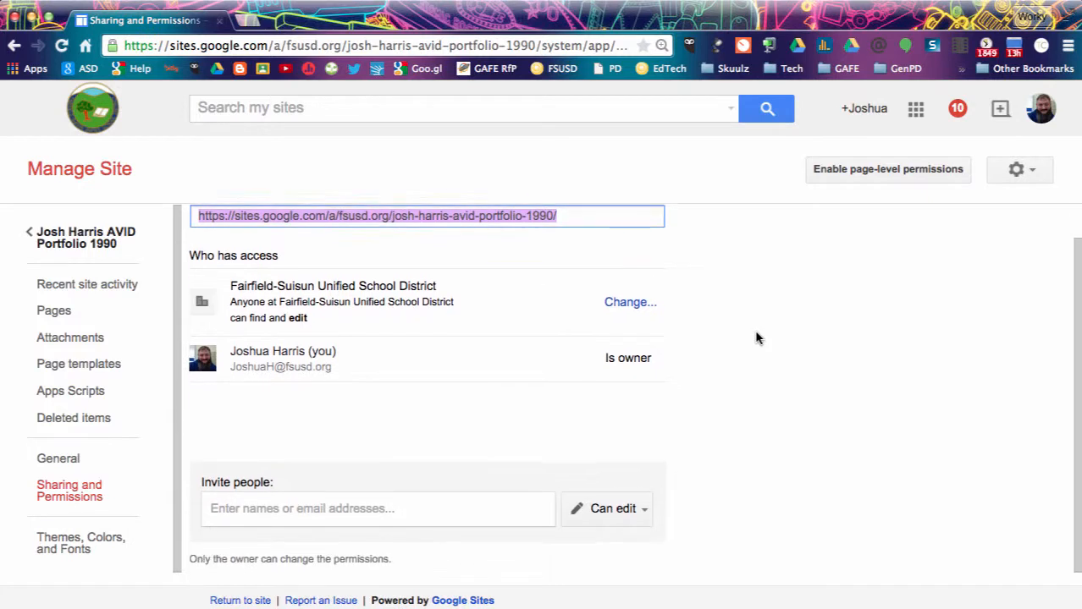
{"action": "left_click", "coordinate": [495, 296]}
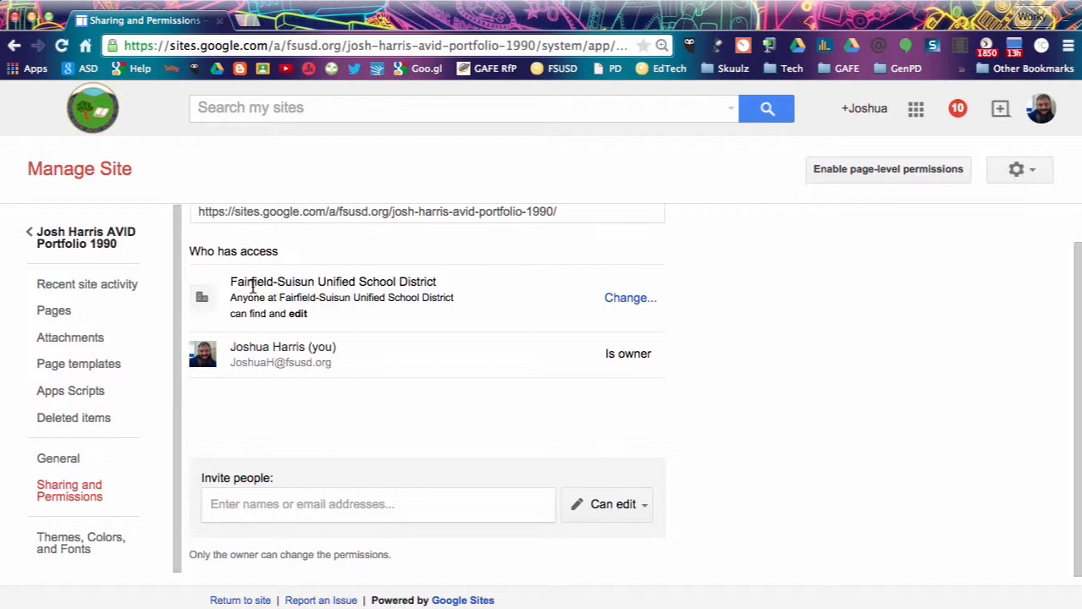
{"action": "left_click", "coordinate": [617, 297]}
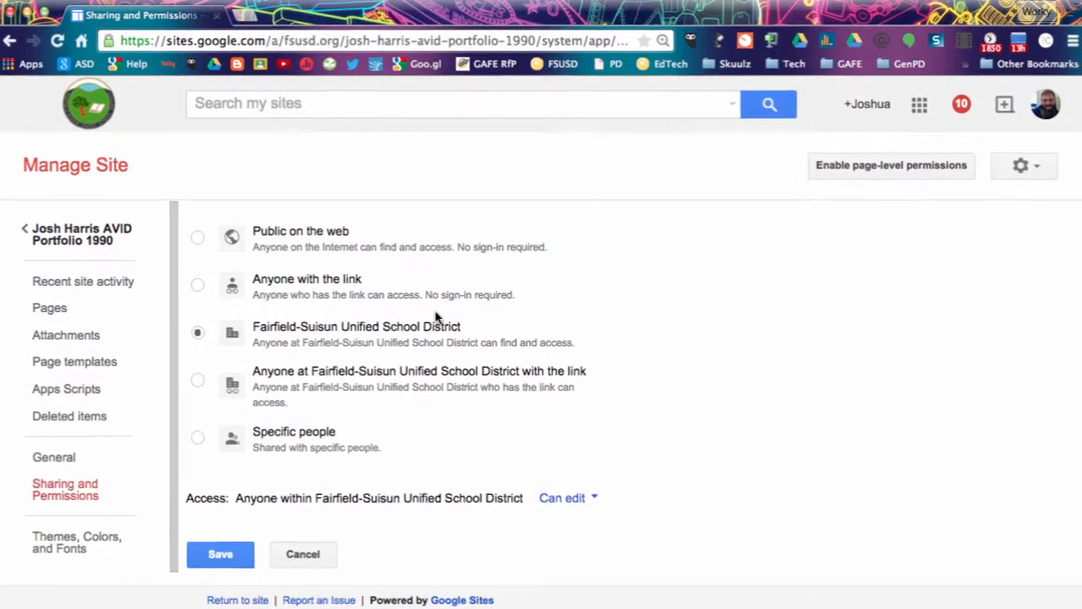
{"action": "left_click", "coordinate": [562, 499]}
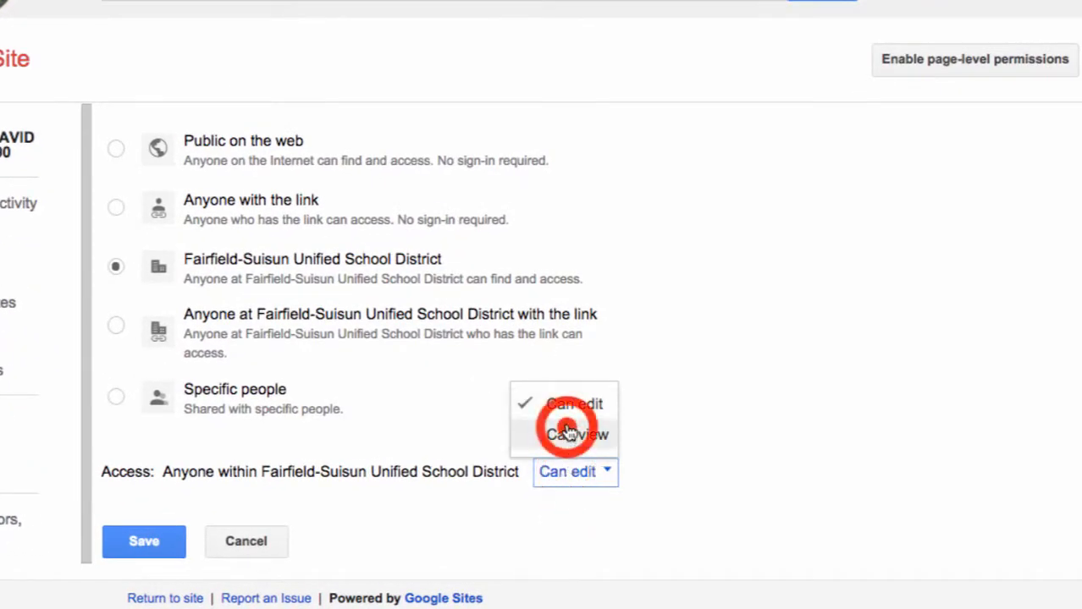
{"action": "left_click", "coordinate": [569, 431]}
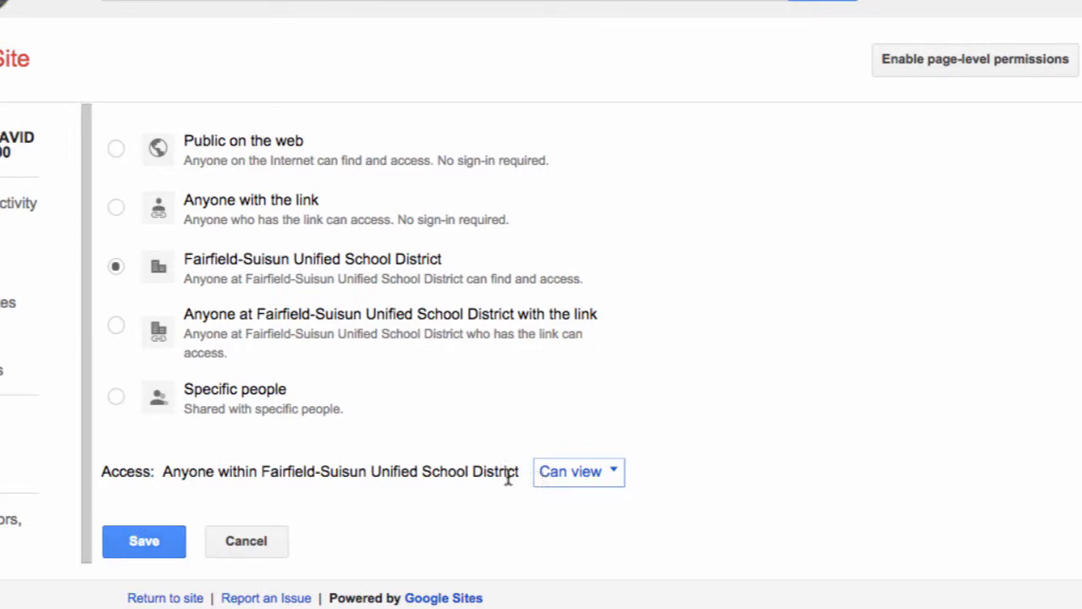
{"action": "left_click", "coordinate": [157, 536]}
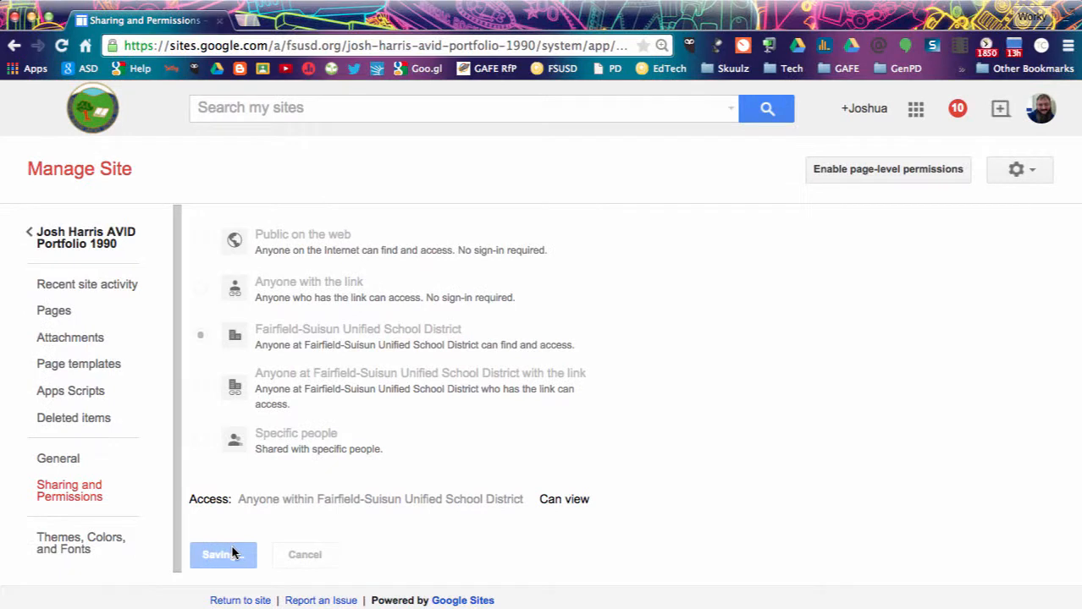
{"action": "left_click", "coordinate": [319, 501]}
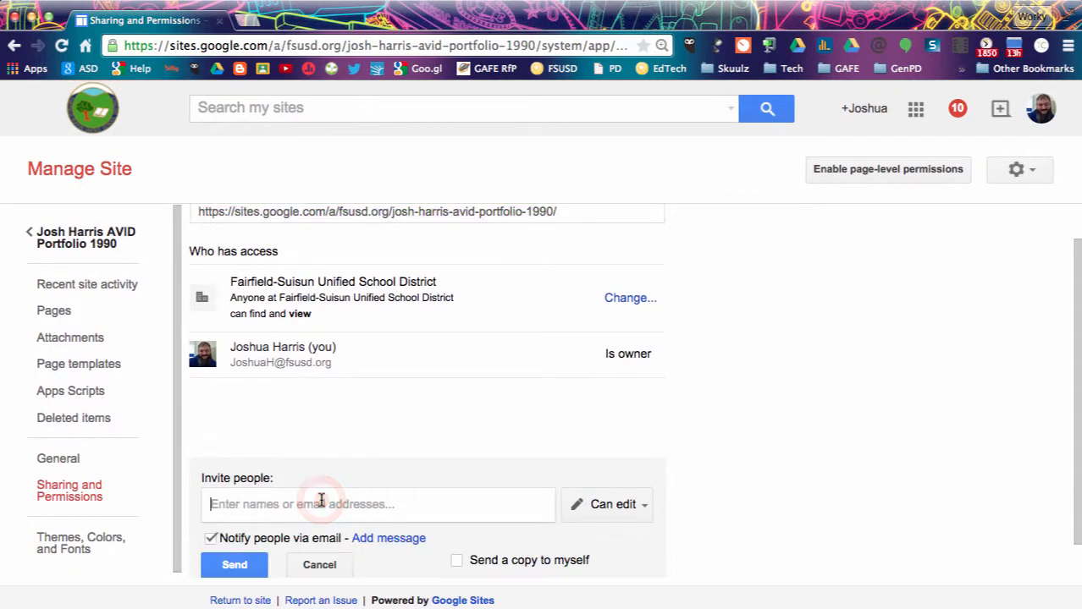
Invite a district colleague by name with Can edit permission and send the invitation.
{"action": "type", "text": "jenn"}
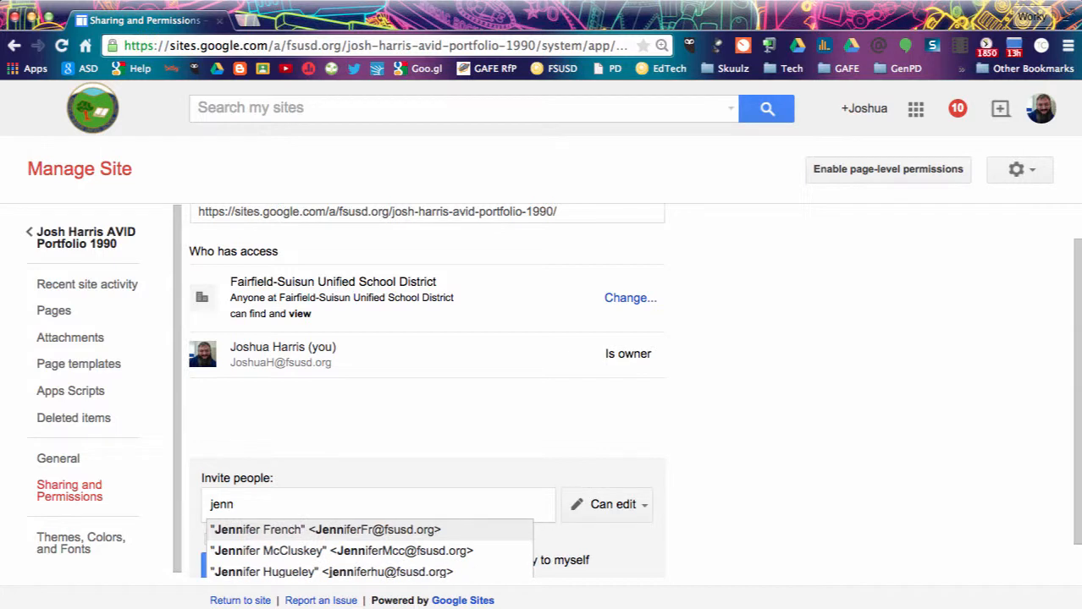
{"action": "left_click", "coordinate": [337, 528]}
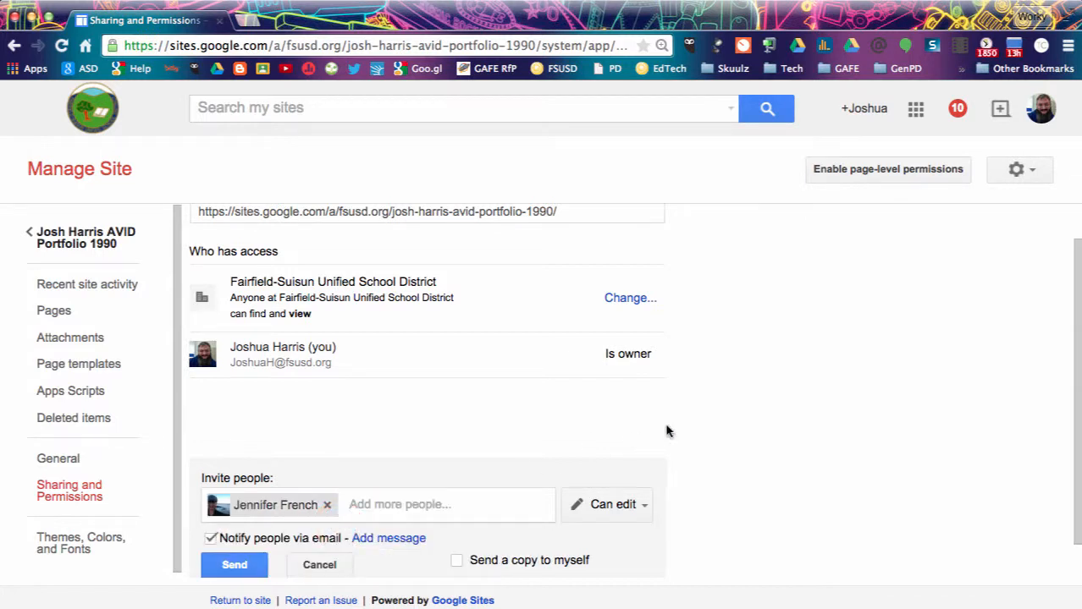
{"action": "scroll", "coordinate": [666, 432], "scroll_direction": "down", "scroll_amount": 1}
{"action": "left_click", "coordinate": [646, 463]}
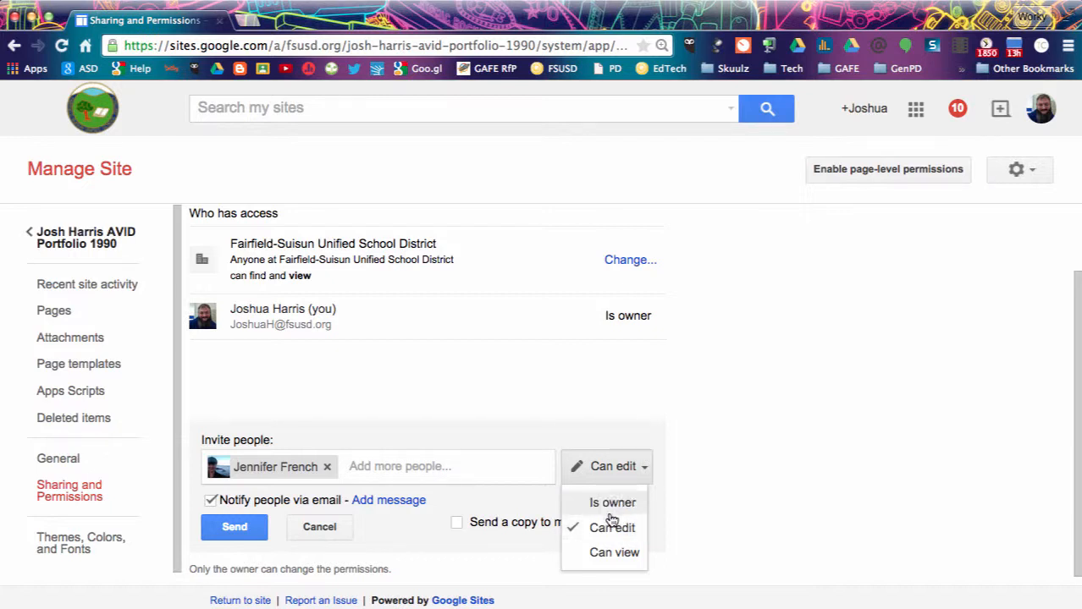
{"action": "left_click", "coordinate": [708, 485]}
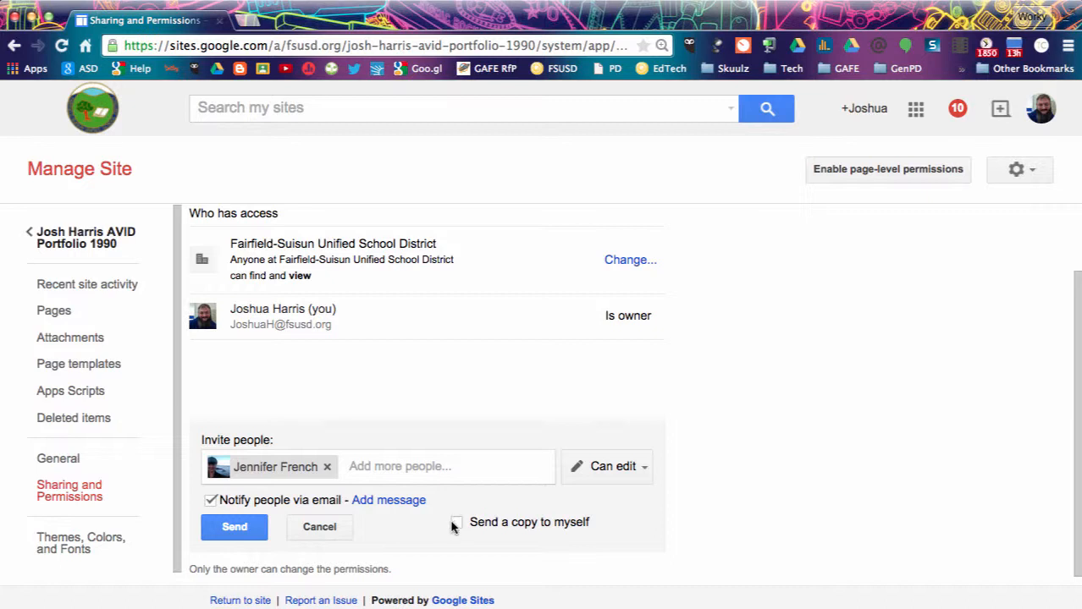
{"action": "left_click", "coordinate": [243, 527]}
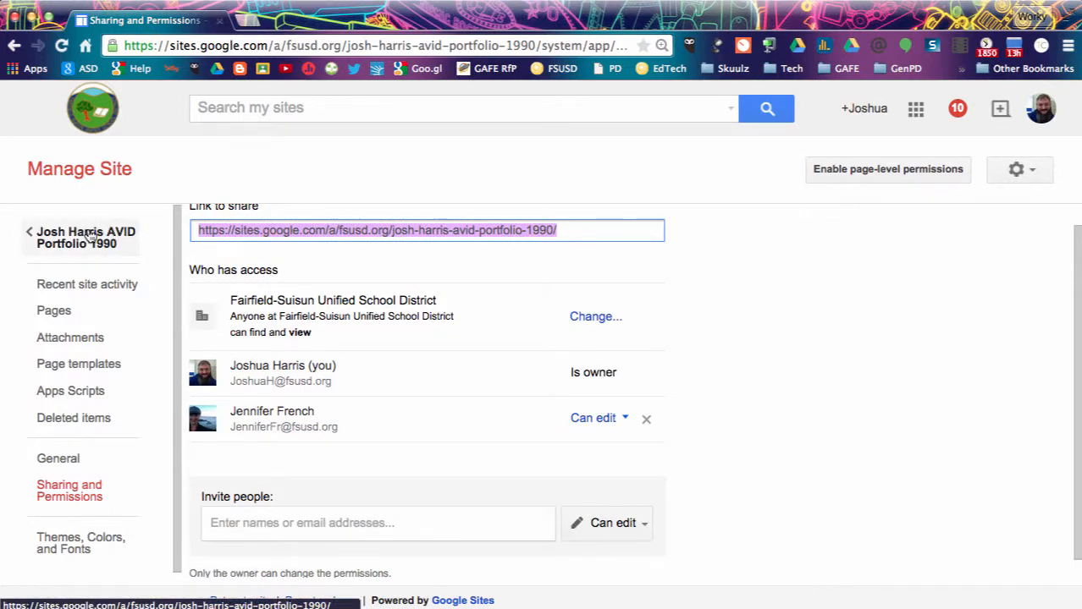
Leave sharing via the site name link, then go back to the My Sites list.
{"action": "left_click", "coordinate": [91, 236]}
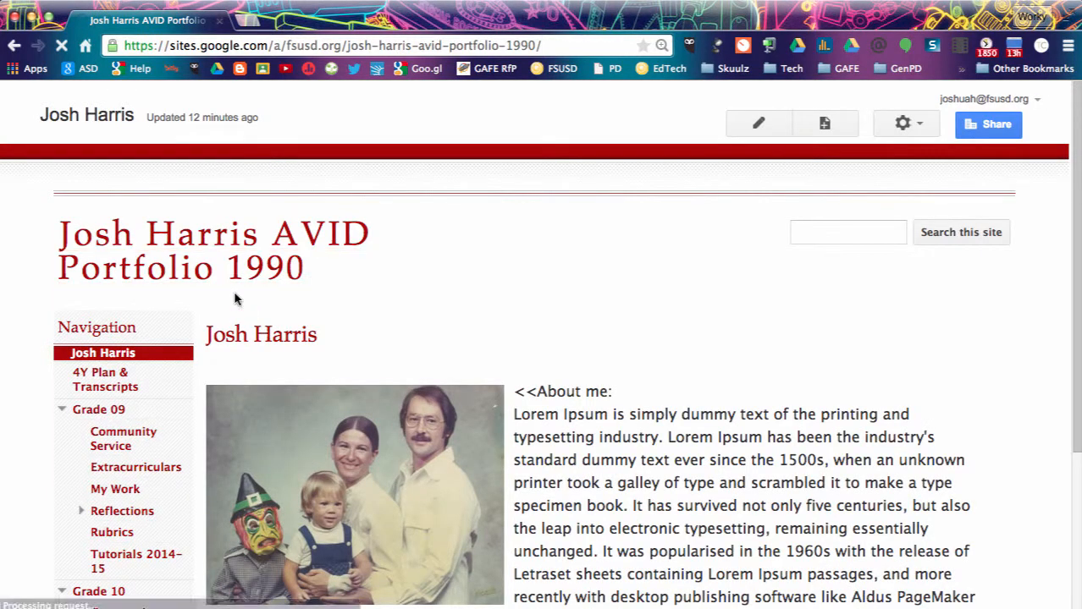
{"action": "left_click", "coordinate": [24, 115]}
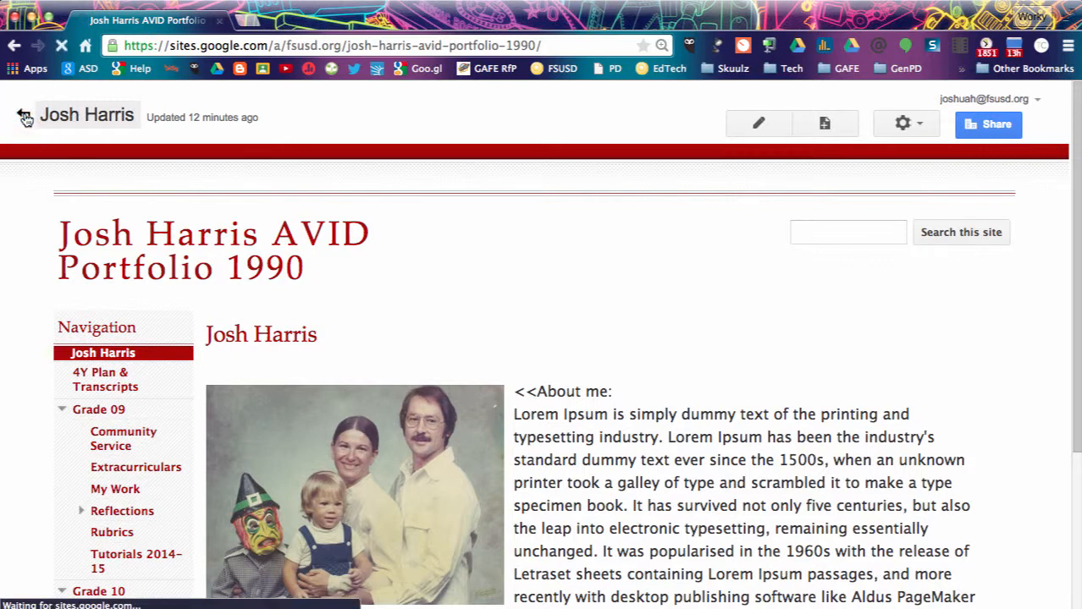